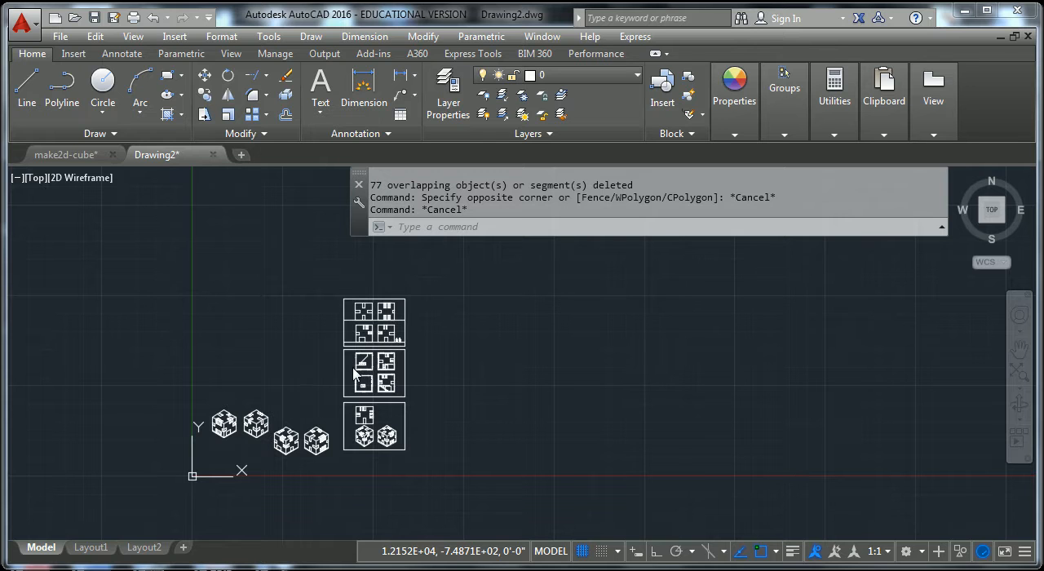
Open Layout1 and activate its viewport to adjust the zoom and position of the model drawings inside it.
mouse_move(88, 554)
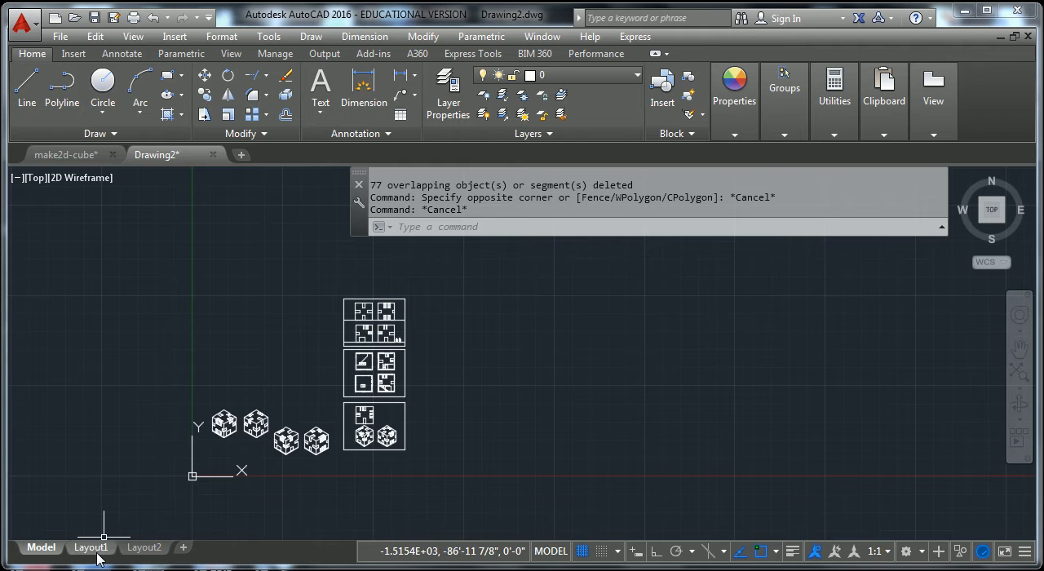
click(94, 555)
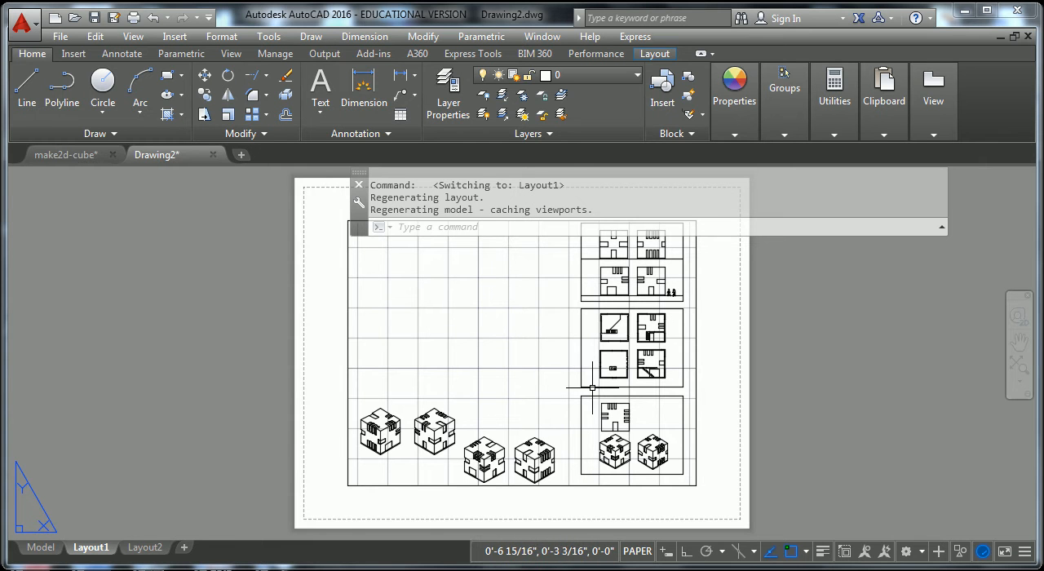
double_click(531, 367)
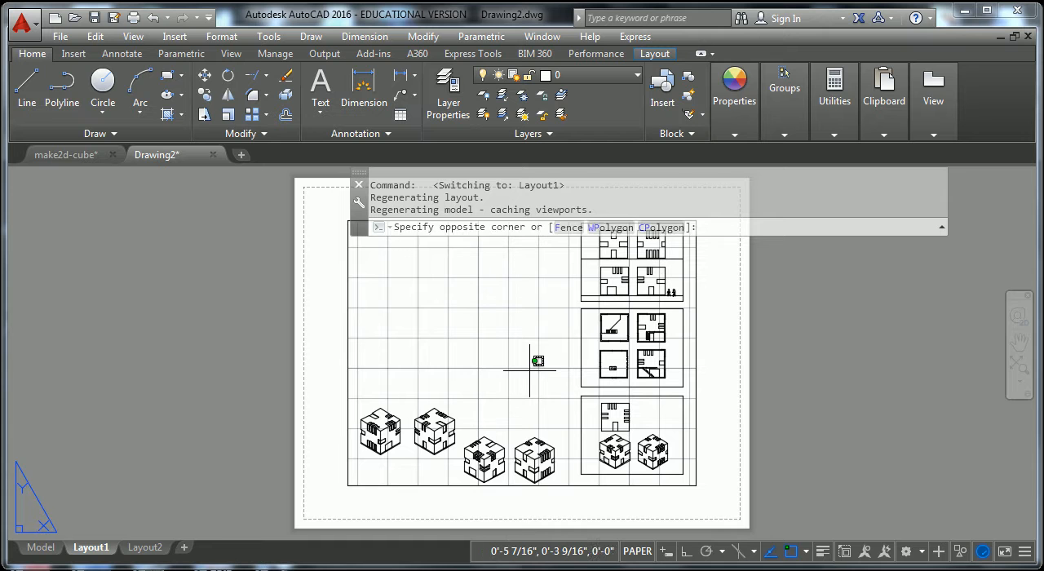
scroll(546, 355, down, 4)
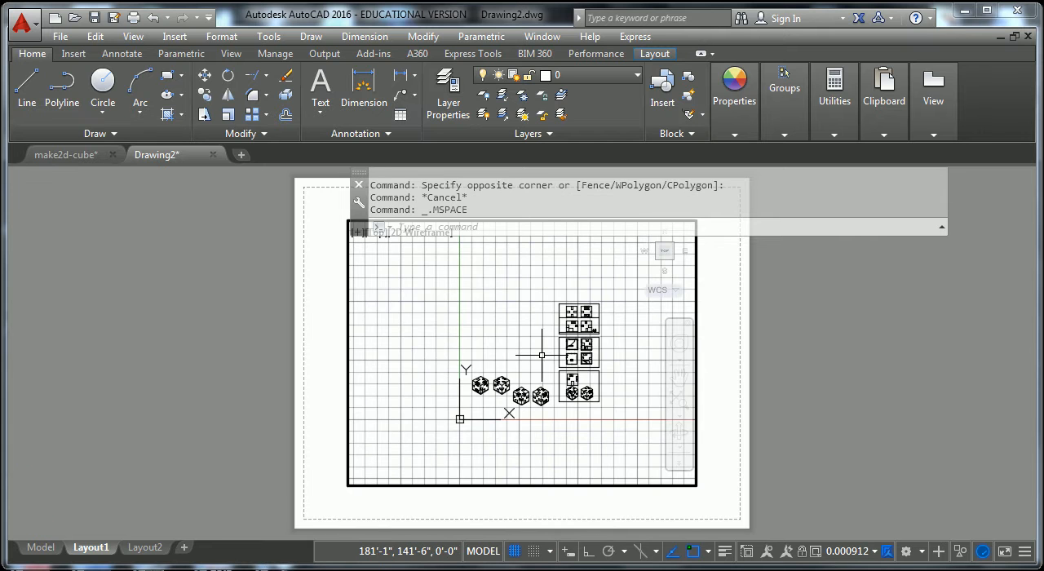
scroll(540, 356, up, 2)
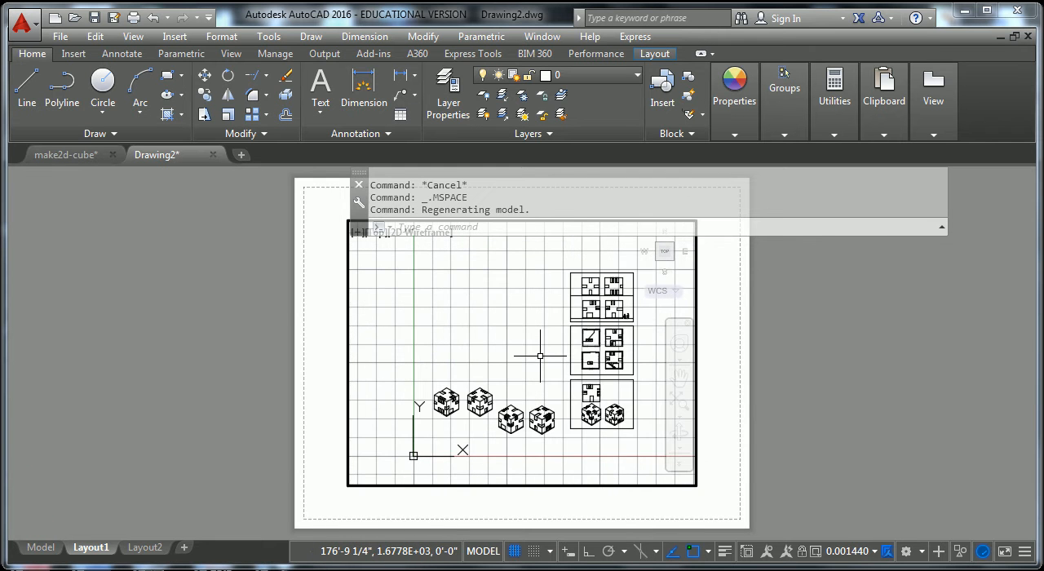
scroll(540, 355, down, 1)
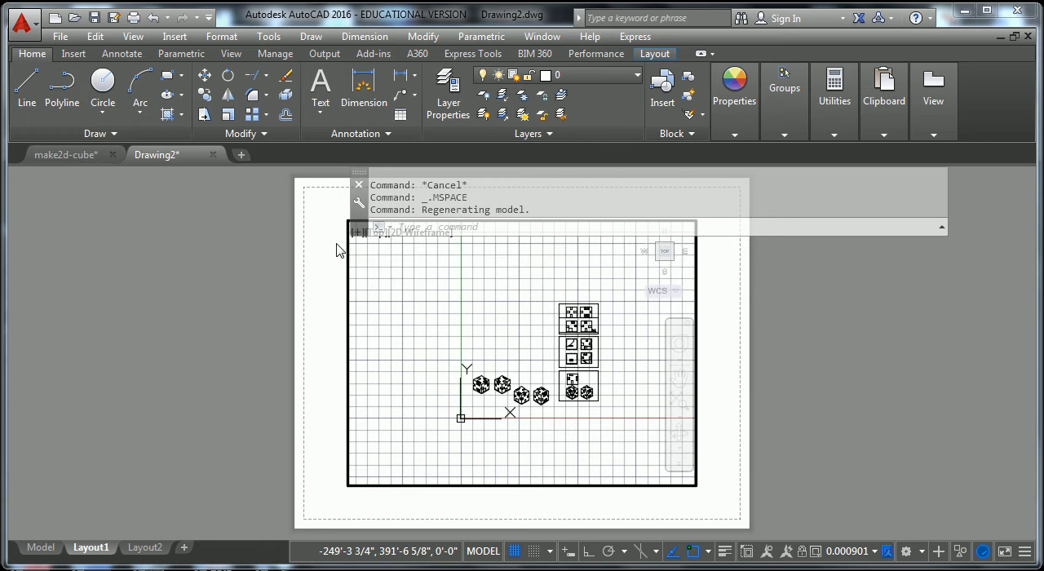
scroll(497, 358, down, 1)
scroll(494, 356, up, 4)
mouse_move(517, 352)
middle_down()
mouse_move(419, 319)
mouse_move(495, 350)
mouse_move(550, 357)
mouse_move(483, 348)
middle_up()
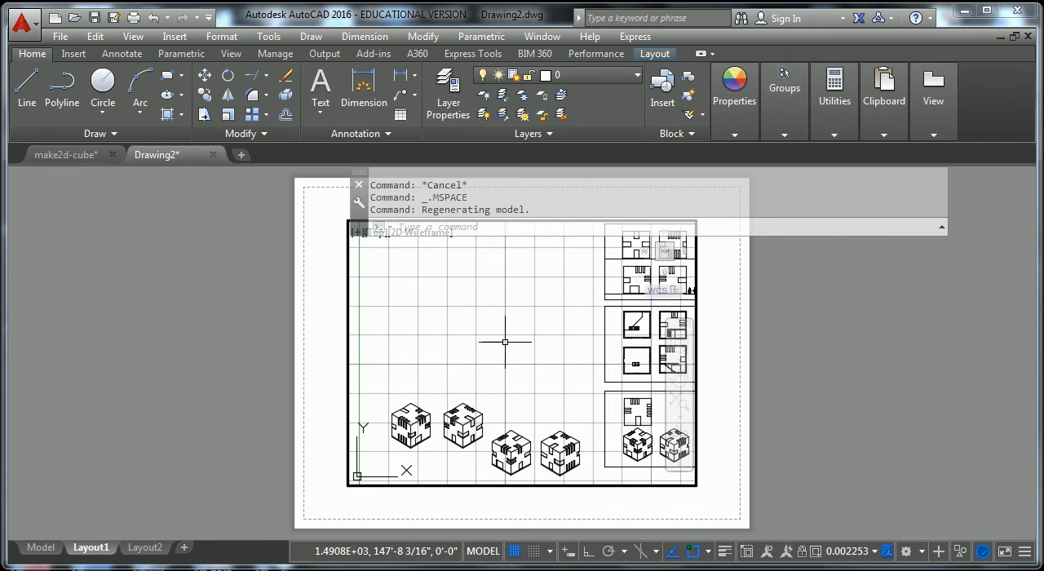
Return to paper space and examine how the whole Layout1 sheet moves and zooms together with its viewport.
double_click(803, 361)
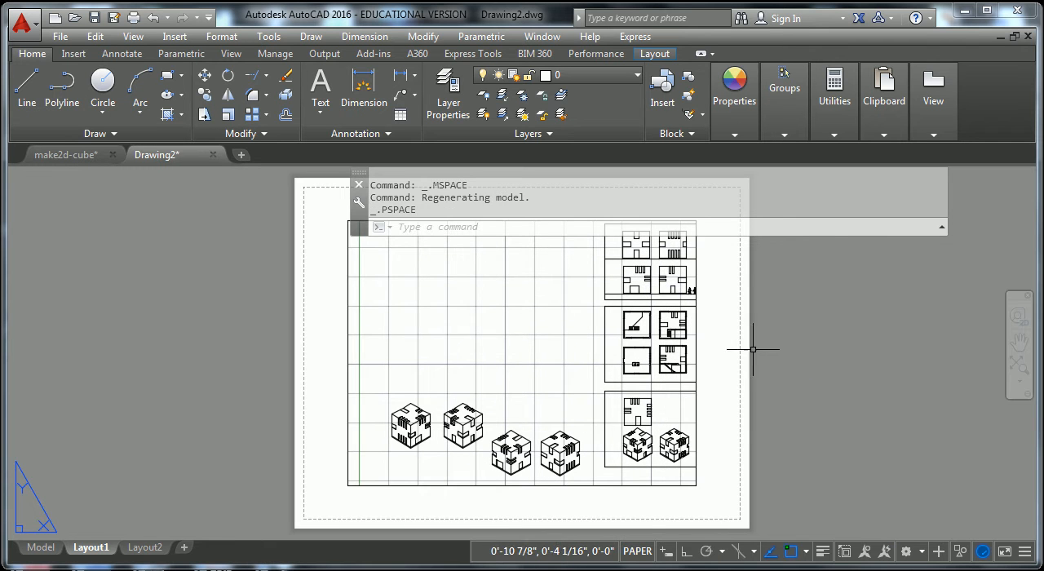
scroll(769, 354, down, 4)
scroll(795, 365, up, 4)
scroll(795, 366, down, 4)
scroll(797, 361, up, 2)
middle_drag(797, 361, 820, 384)
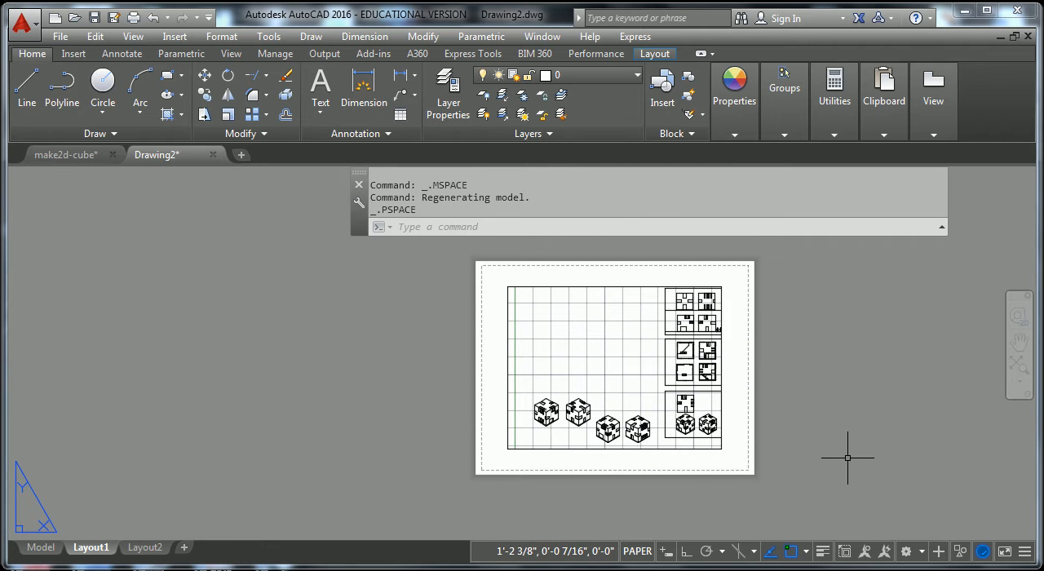
middle_drag(790, 344, 742, 352)
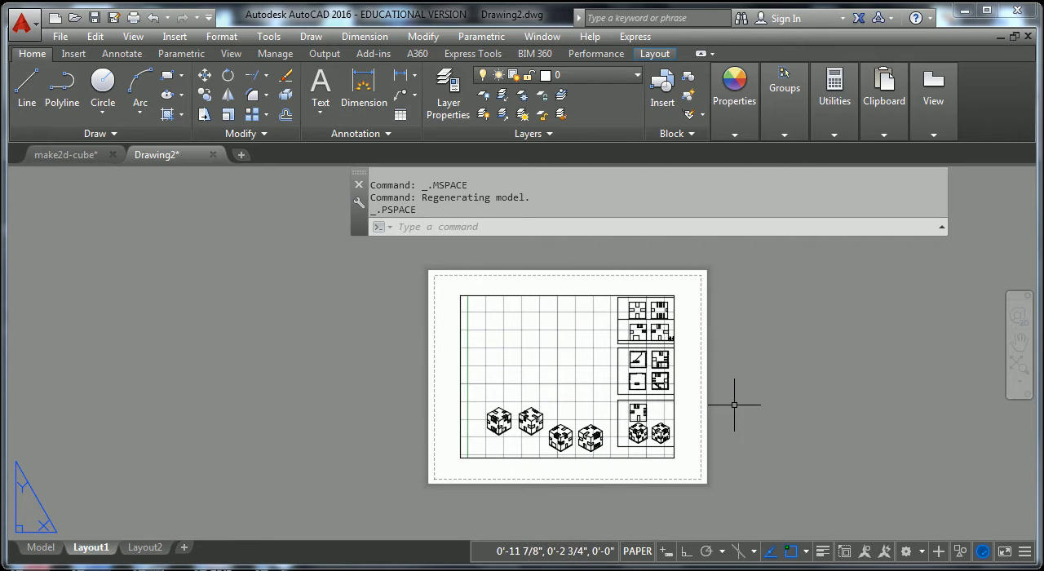
mouse_move(808, 412)
middle_down()
mouse_move(725, 423)
mouse_move(804, 412)
middle_up()
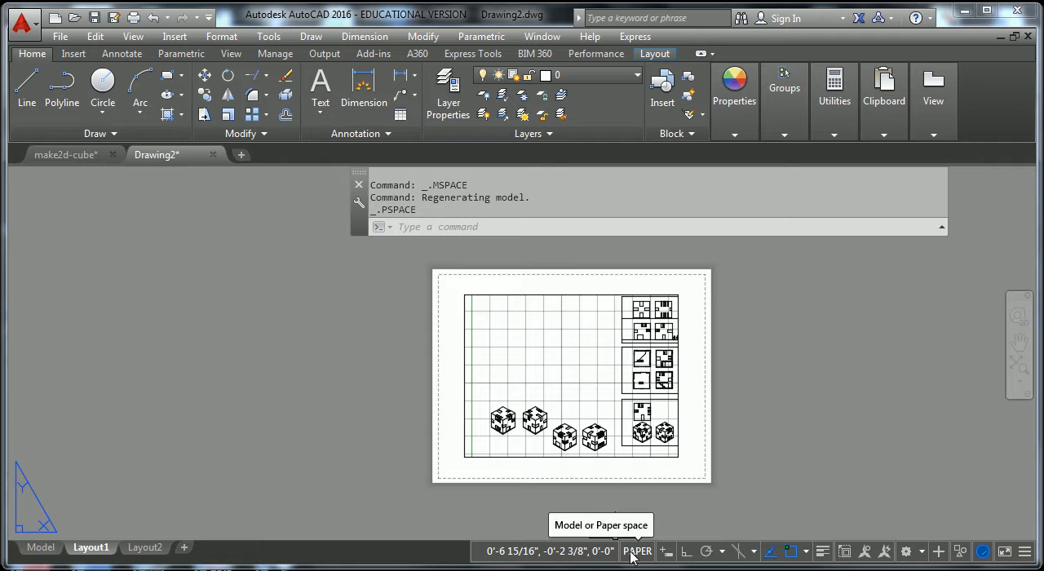
Activate the Layout1 viewport again and enlarge the framed floor plans within it.
double_click(581, 359)
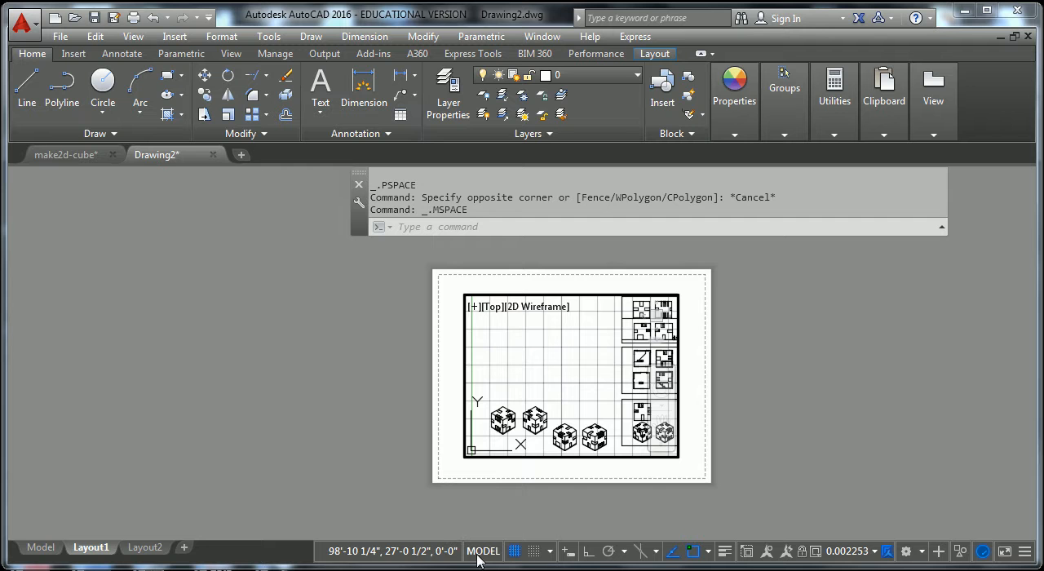
scroll(562, 400, down, 2)
scroll(562, 400, up, 2)
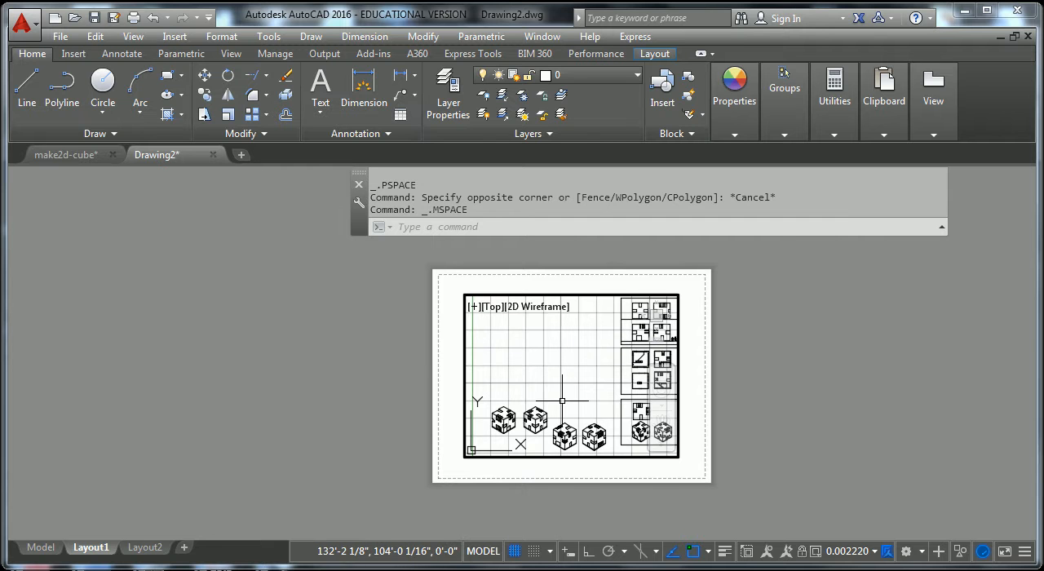
middle_drag(562, 401, 541, 380)
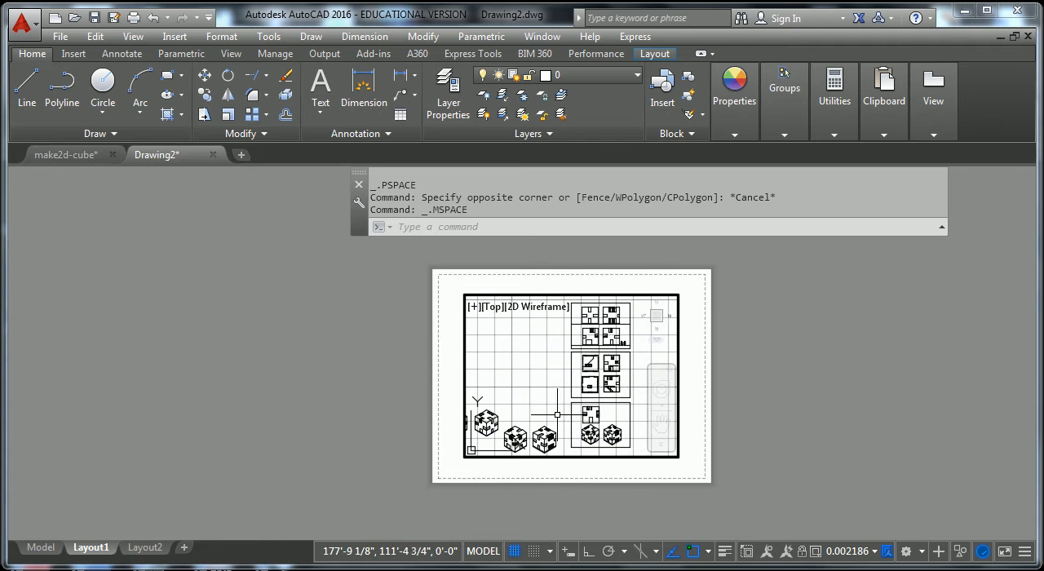
scroll(584, 384, up, 2)
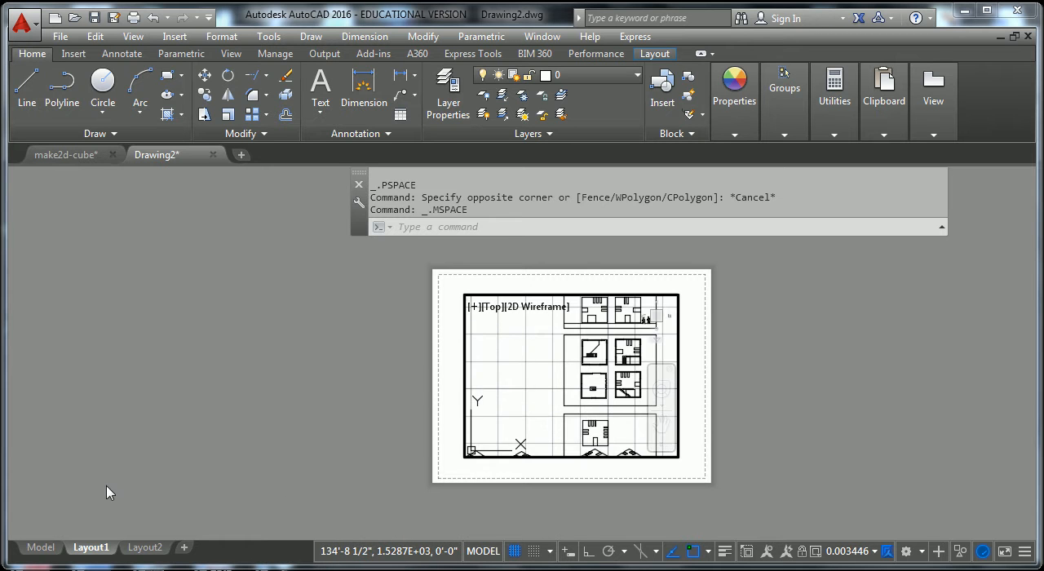
Compare the full drawing in model space with Layout1, ending in paper space on the layout.
click(33, 547)
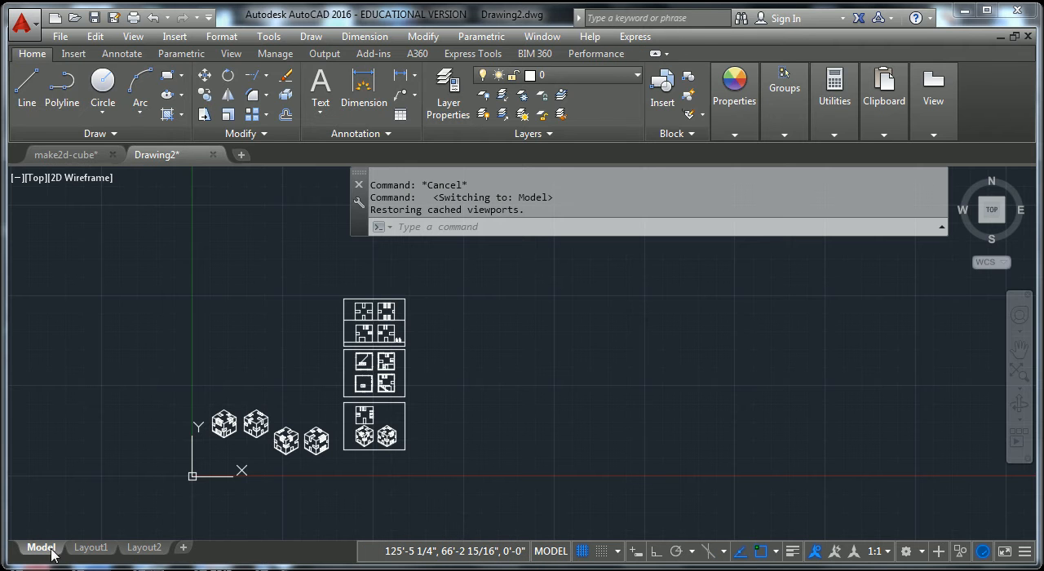
click(87, 548)
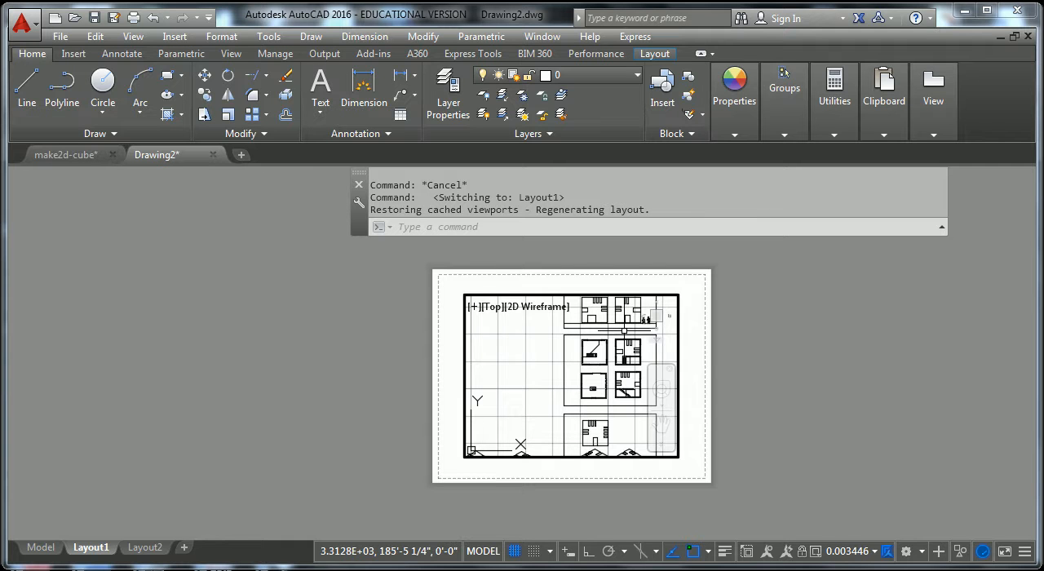
double_click(696, 395)
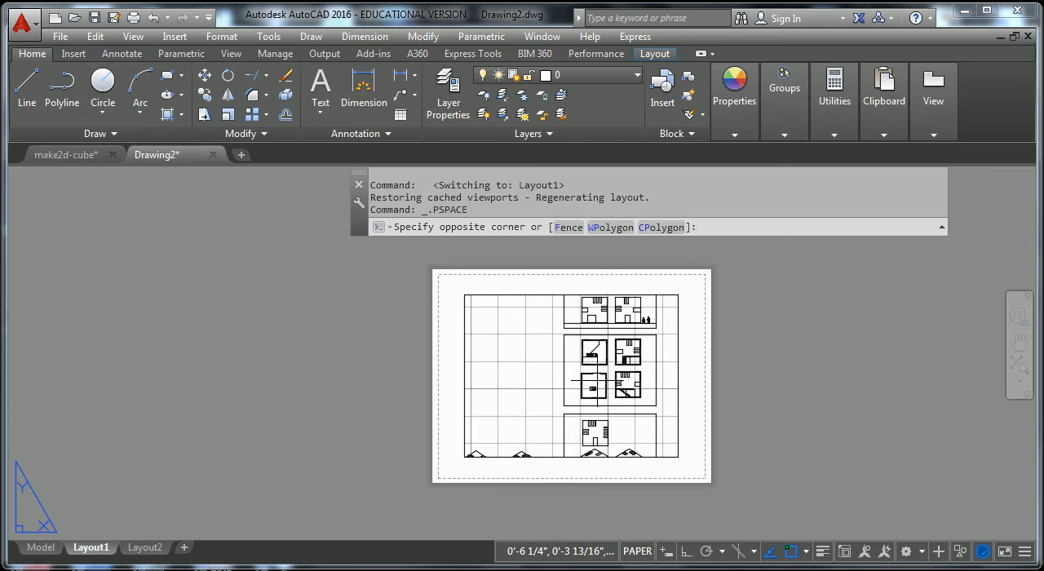
Center the square floor plan with the small stair inside the viewport and return to paper space.
double_click(597, 380)
mouse_move(610, 354)
middle_down()
mouse_move(592, 373)
mouse_move(564, 371)
mouse_move(576, 371)
middle_up()
middle_drag(555, 412, 561, 375)
scroll(565, 380, up, 4)
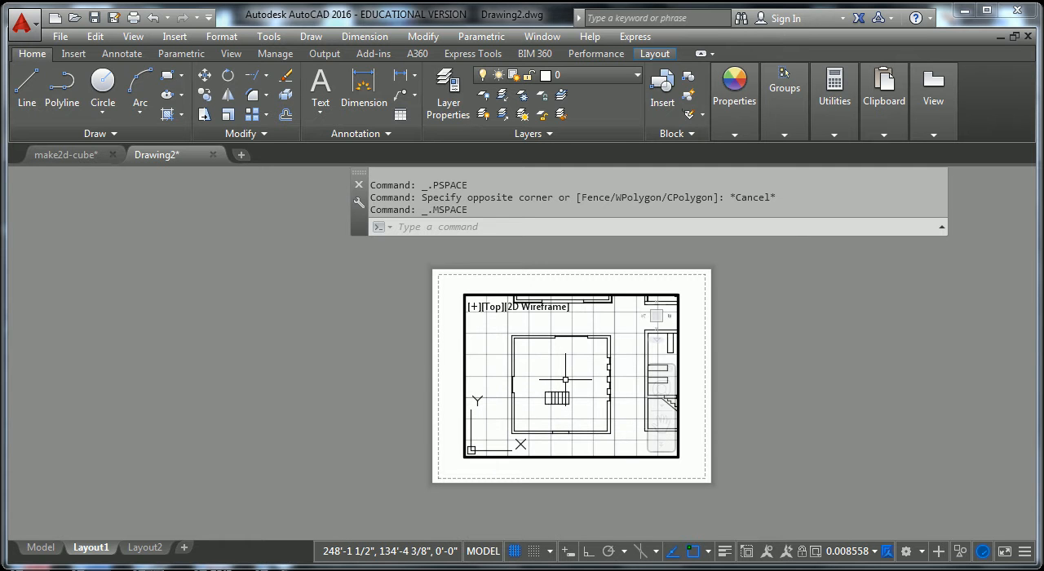
scroll(565, 380, up, 2)
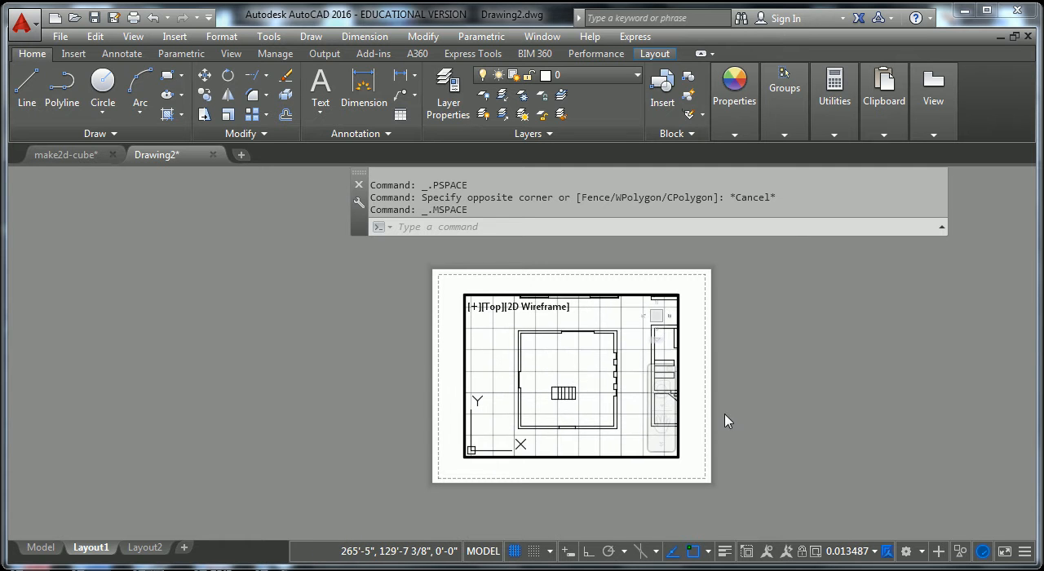
double_click(695, 425)
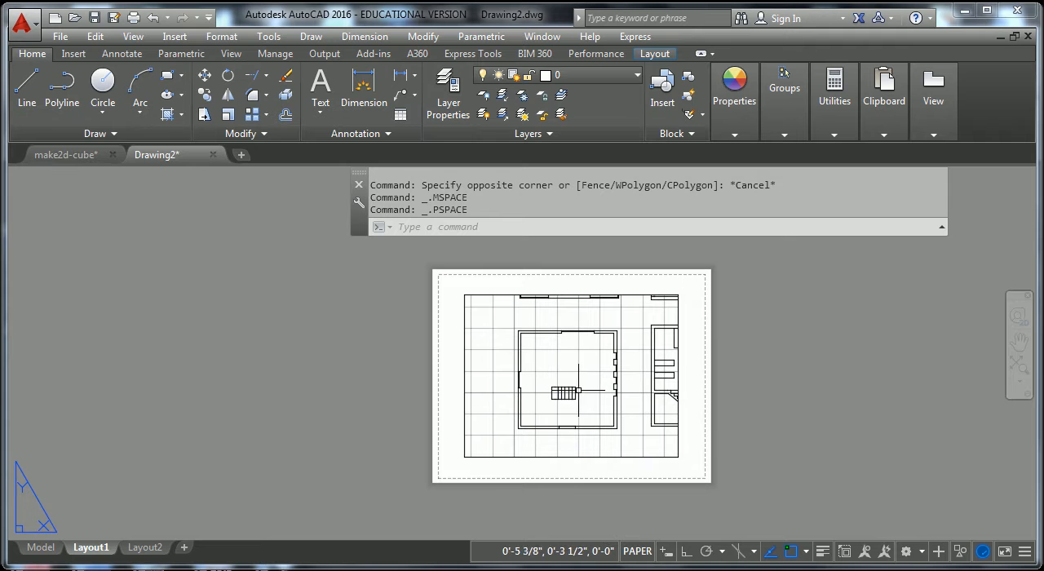
Select the viewport on Layout1 and set its scale to 1/8" = 1'-0".
click(677, 446)
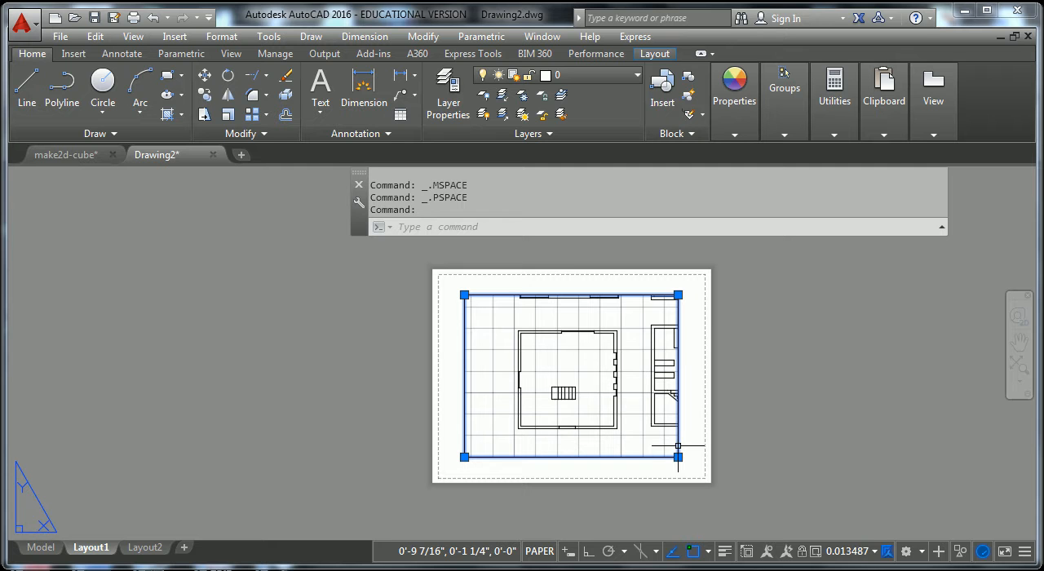
click(876, 553)
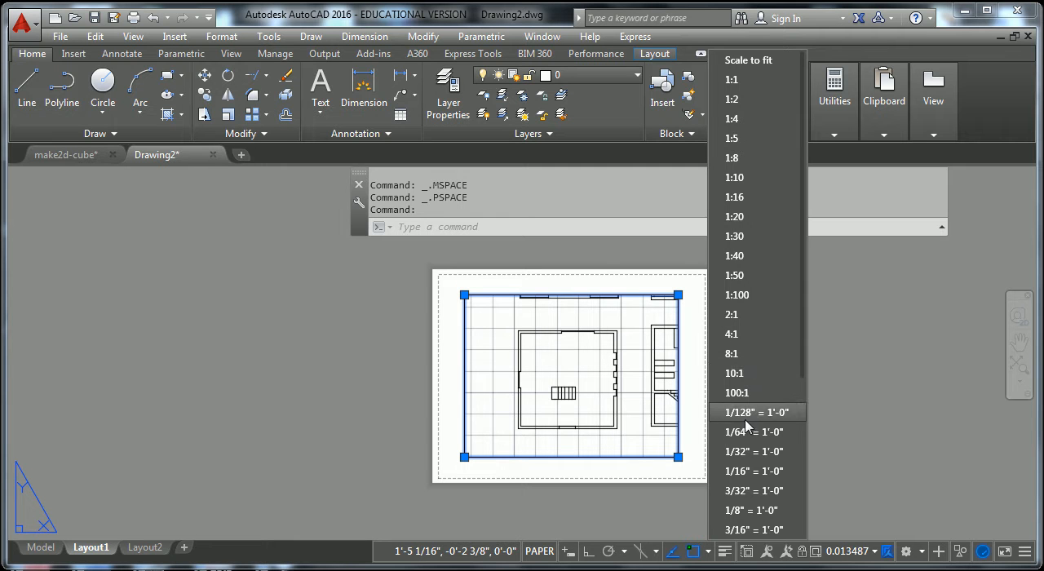
click(754, 511)
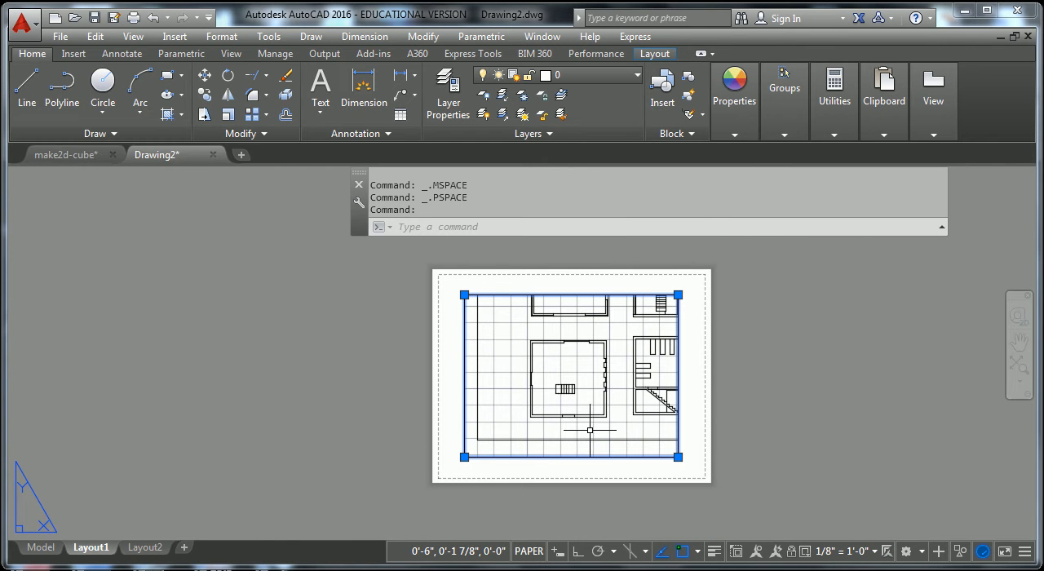
Set the viewport scale to 1/4" = 1'-0" and stretch its lower edge down to show the whole floor plan.
click(874, 552)
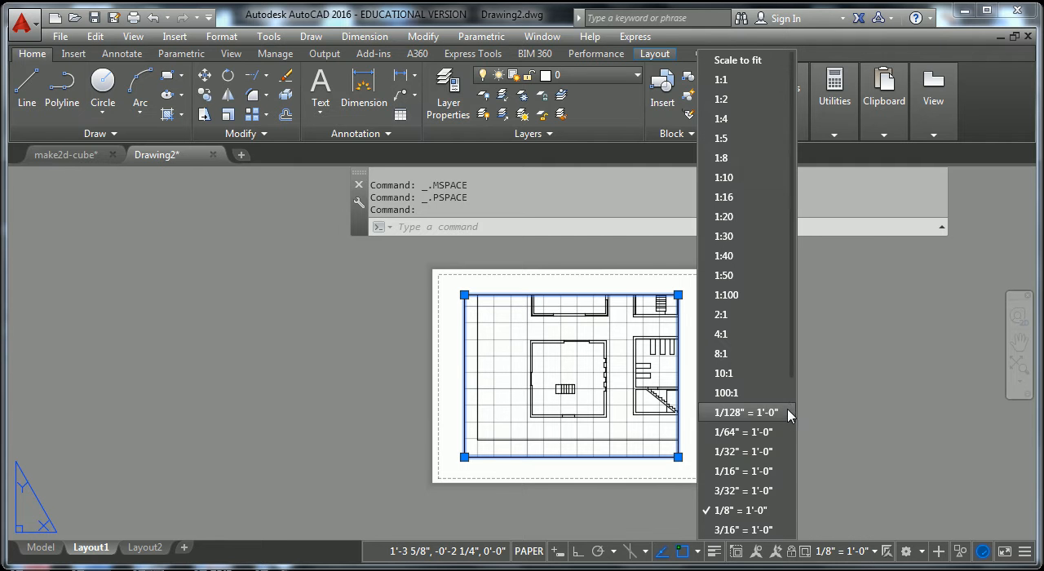
drag(792, 366, 760, 446)
click(744, 440)
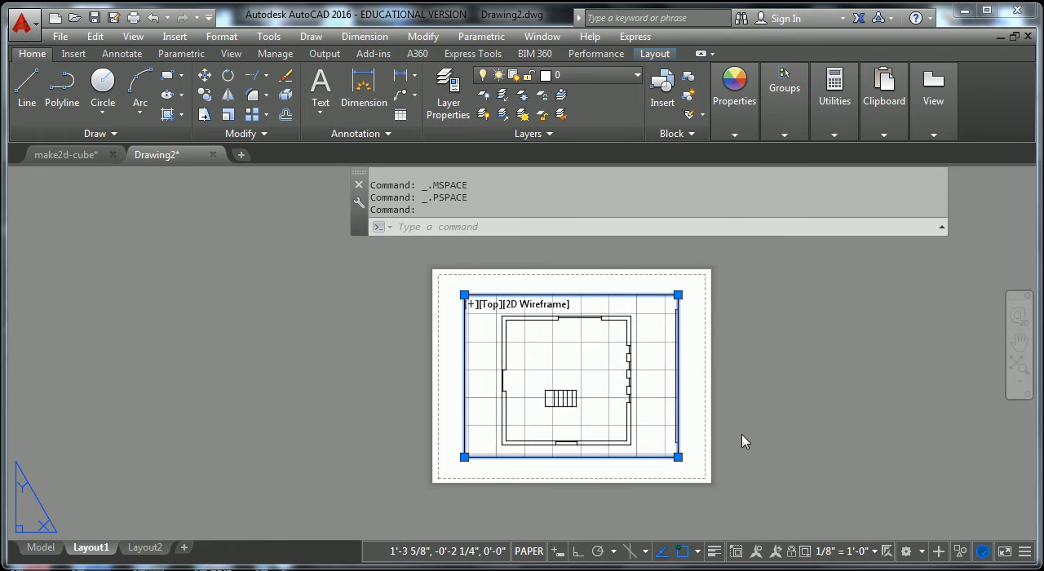
click(678, 457)
click(677, 469)
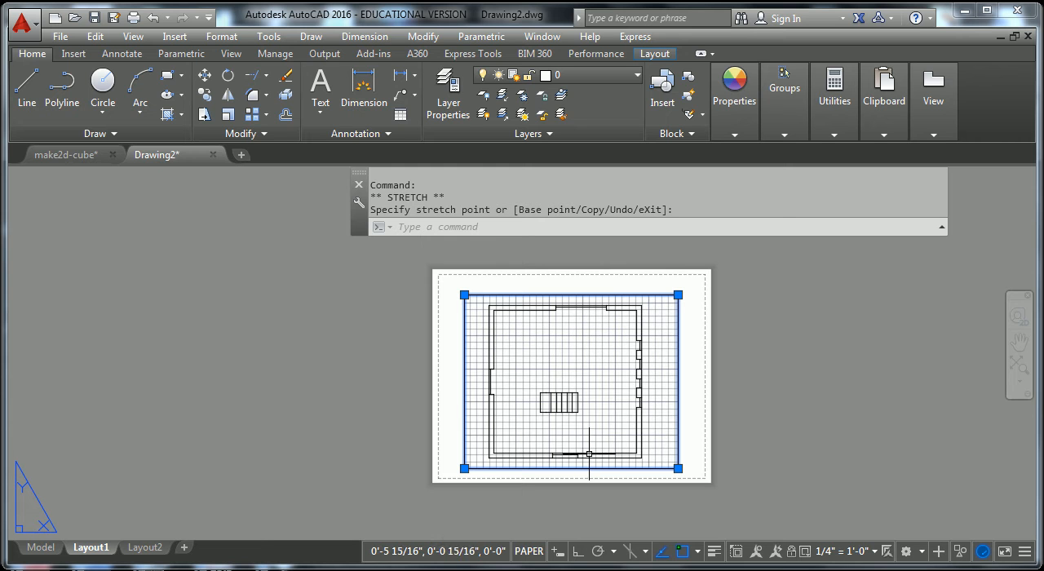
Change the selected viewport's scale to 1/8" = 1'-0" and clear the selection.
key(Escape)
click(730, 426)
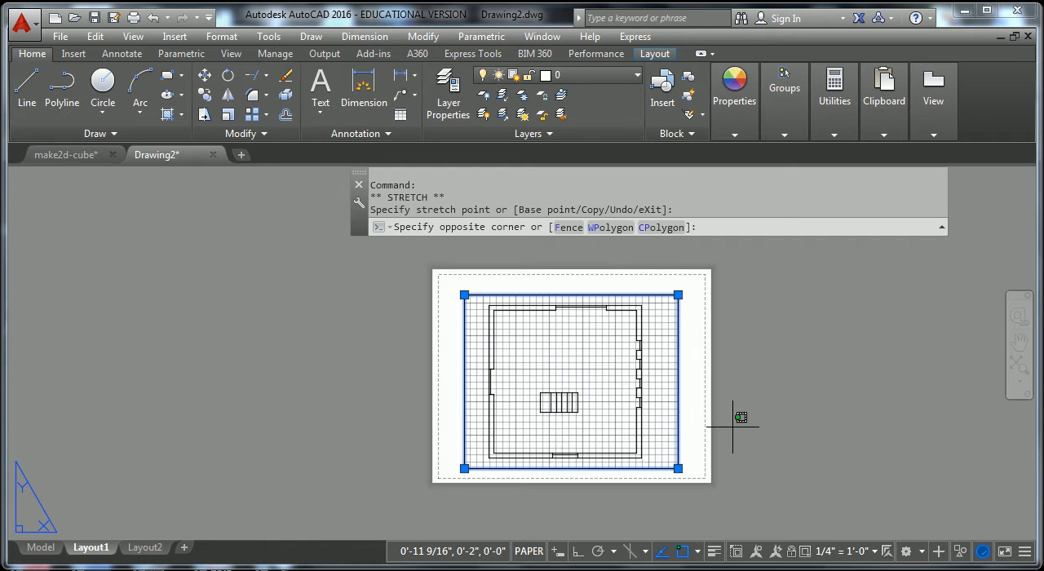
key(Escape)
key(Escape)
click(678, 408)
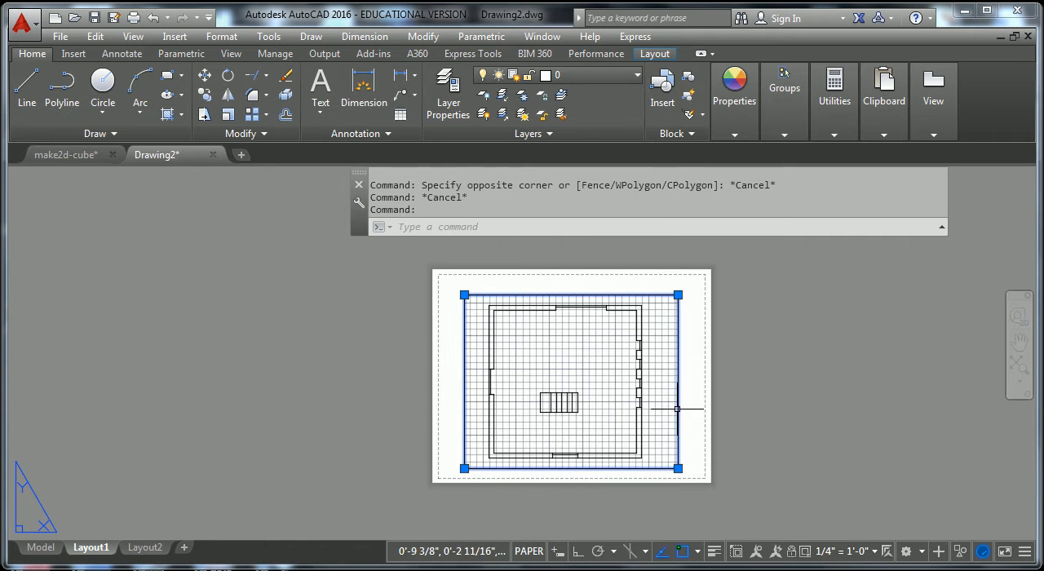
click(874, 552)
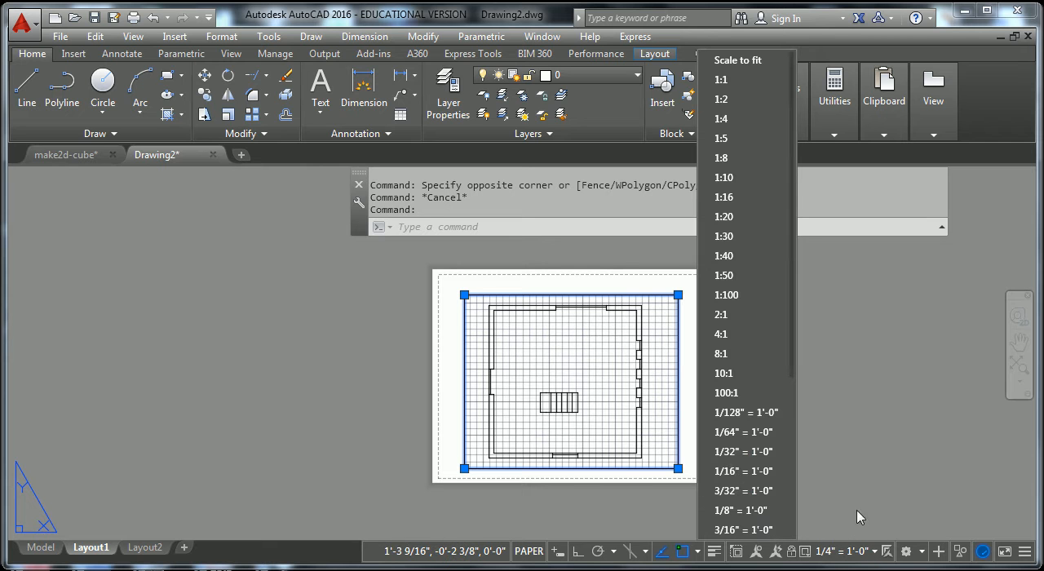
click(744, 511)
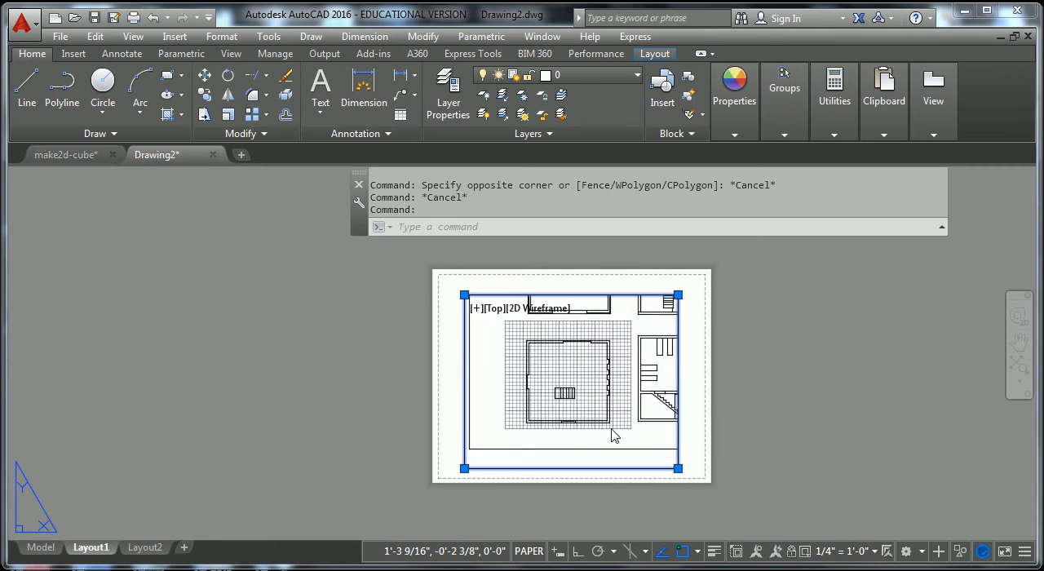
click(703, 423)
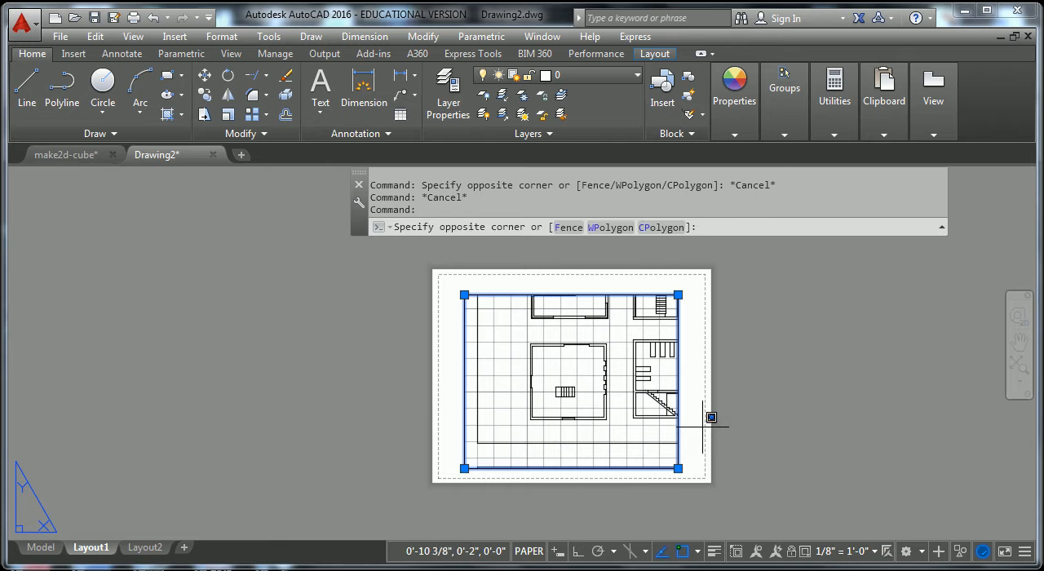
key(Escape)
key(Escape)
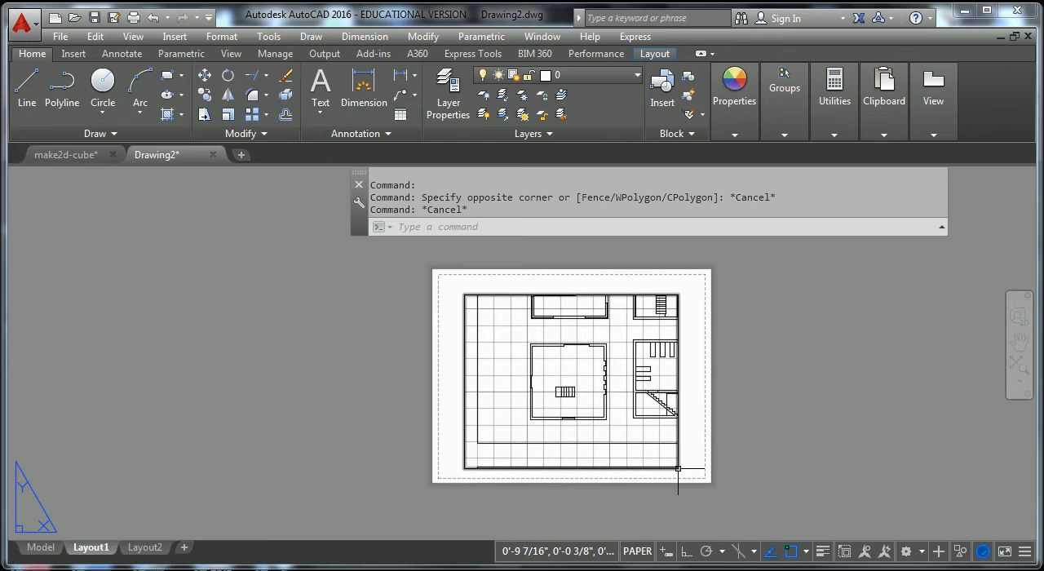
Shrink the viewport by moving its lower-right corner inward to just beyond the stair floor plan.
click(678, 469)
click(678, 469)
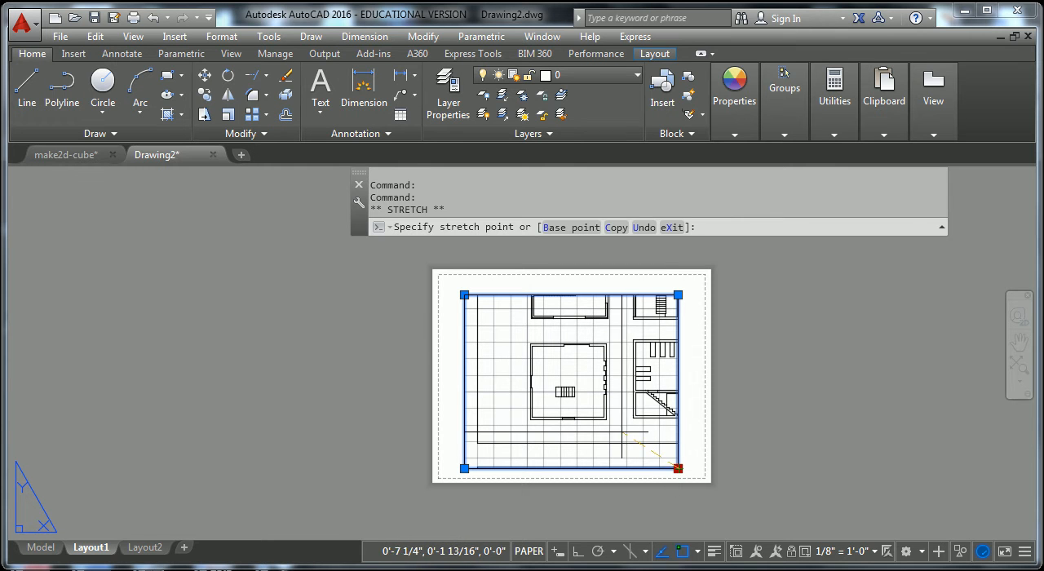
click(618, 430)
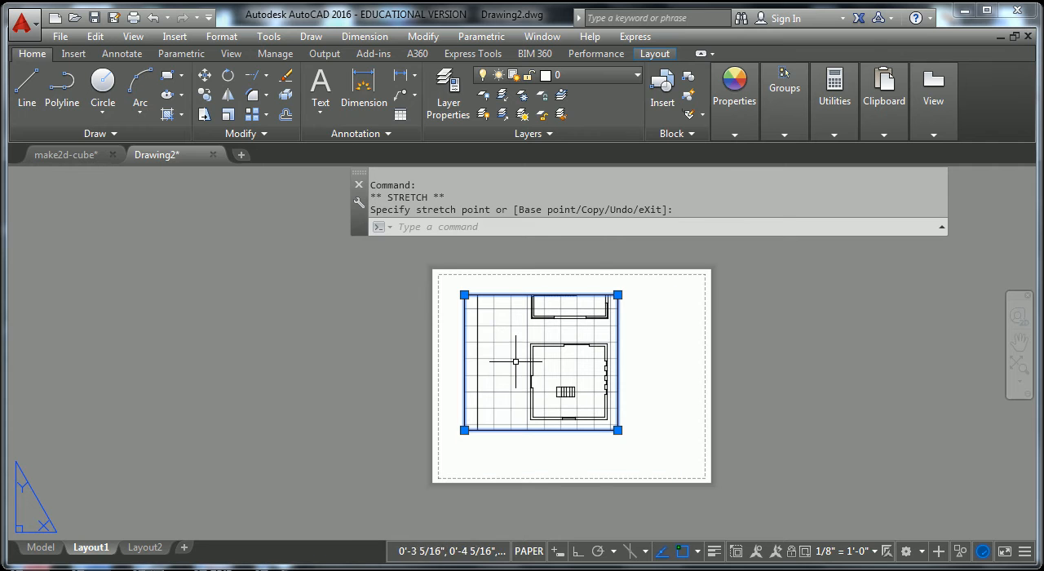
Crop the viewport by moving its upper-left corner in to just outside the stair floor plan, and clear the selection.
click(464, 294)
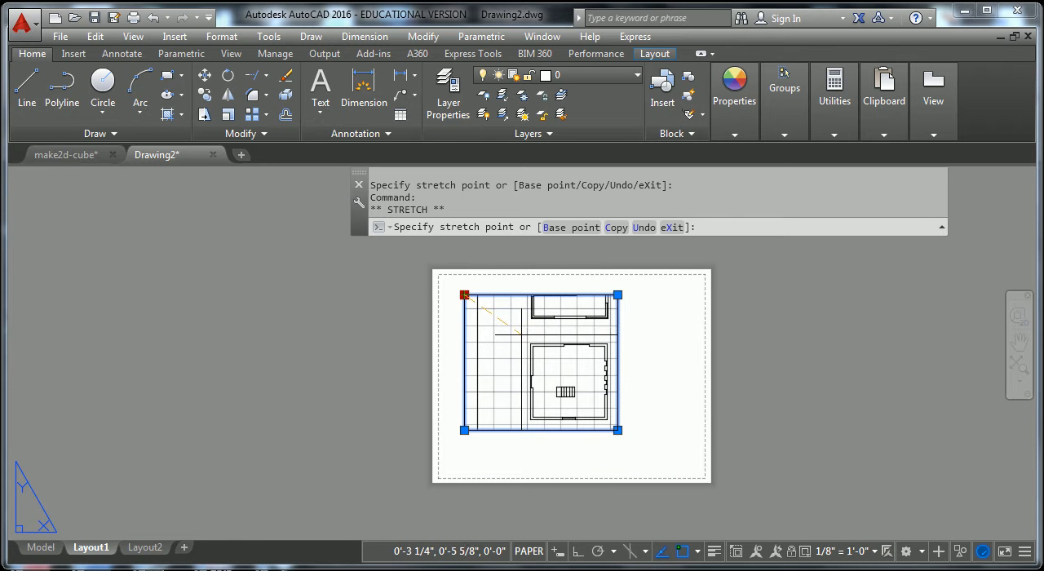
click(521, 334)
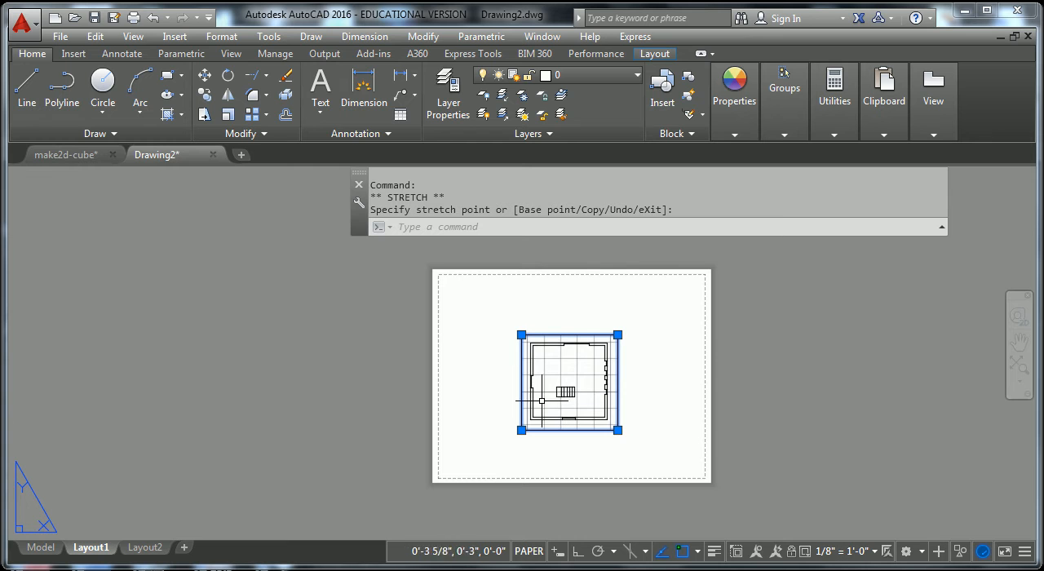
click(679, 394)
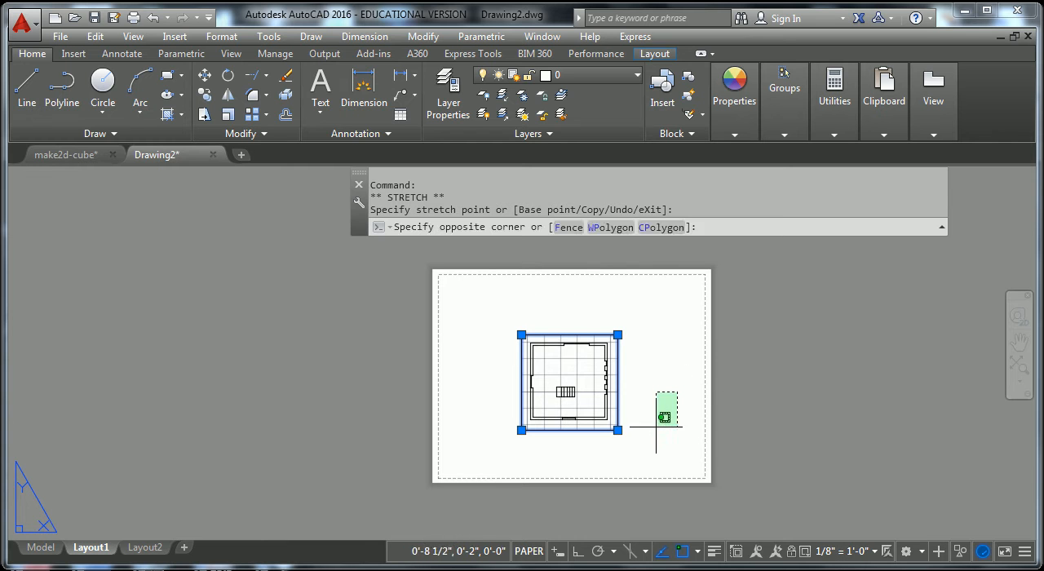
key(Escape)
key(Escape)
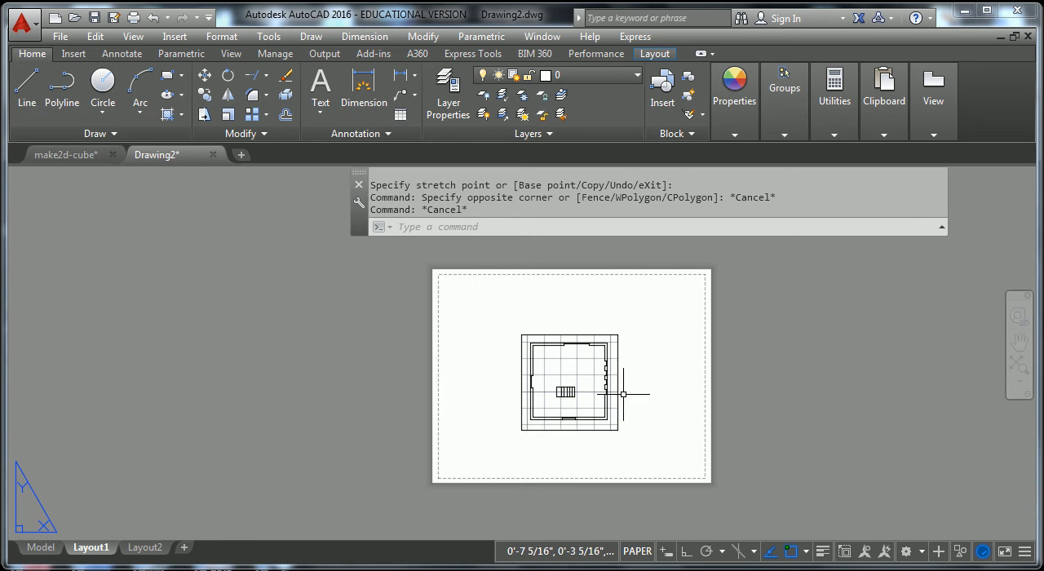
Lock the display of the cropped floor plan viewport.
click(618, 390)
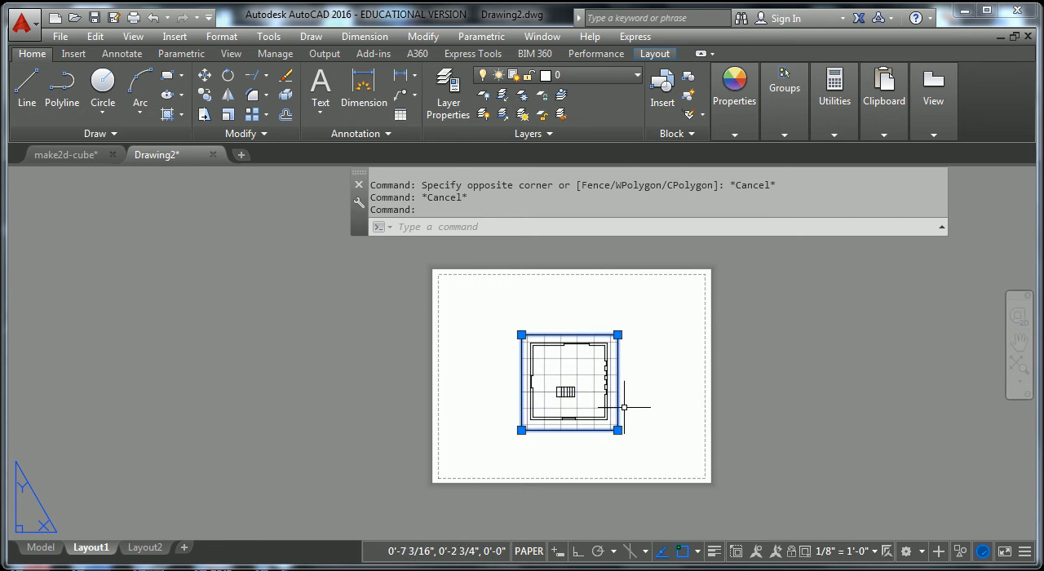
click(791, 551)
click(643, 422)
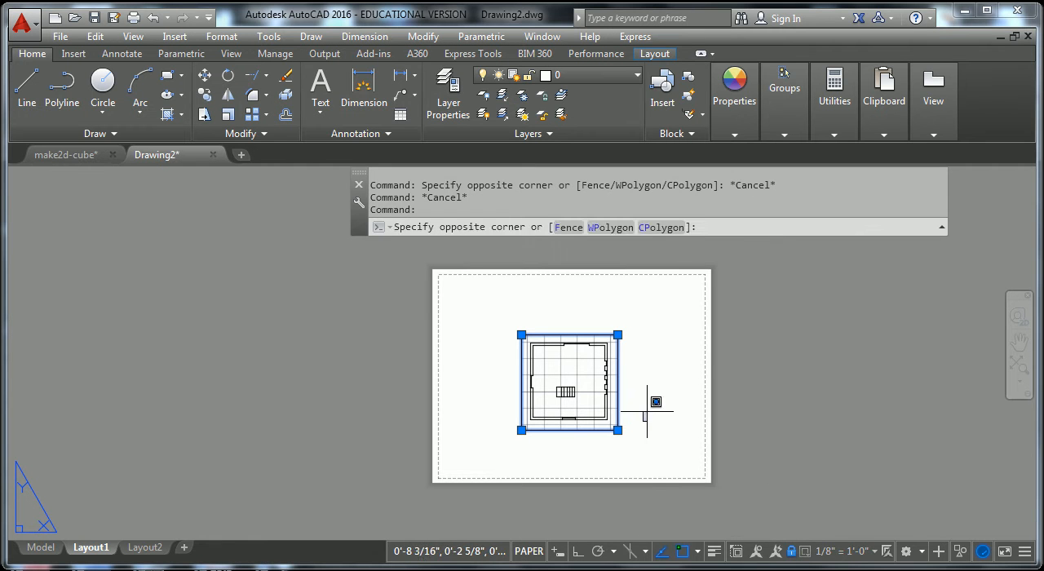
key(Escape)
Activate model space in the locked viewport, test zooming in and out, and return to paper space.
double_click(594, 384)
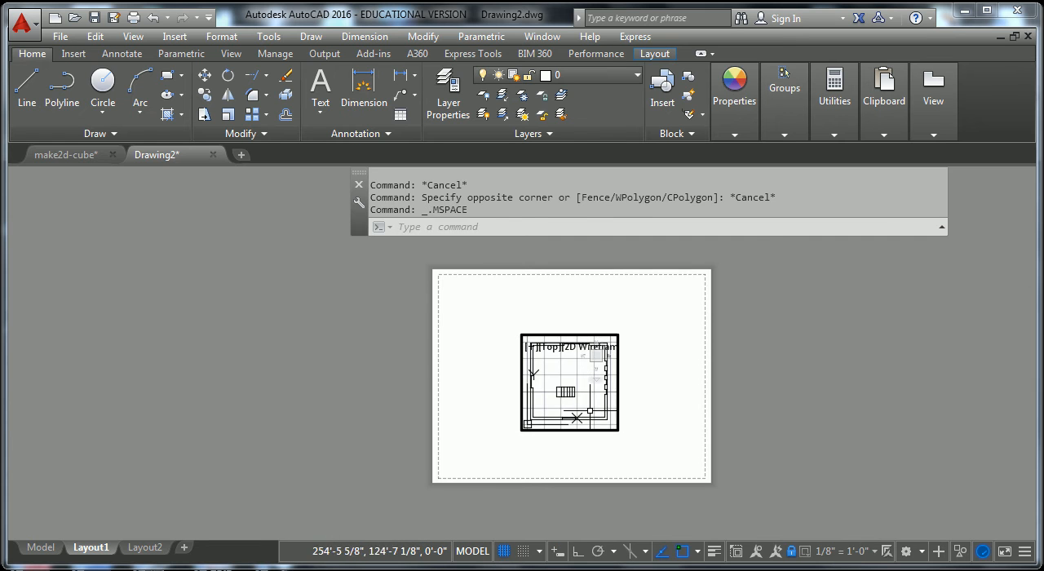
scroll(591, 398, down, 2)
scroll(589, 401, up, 2)
scroll(588, 401, up, 1)
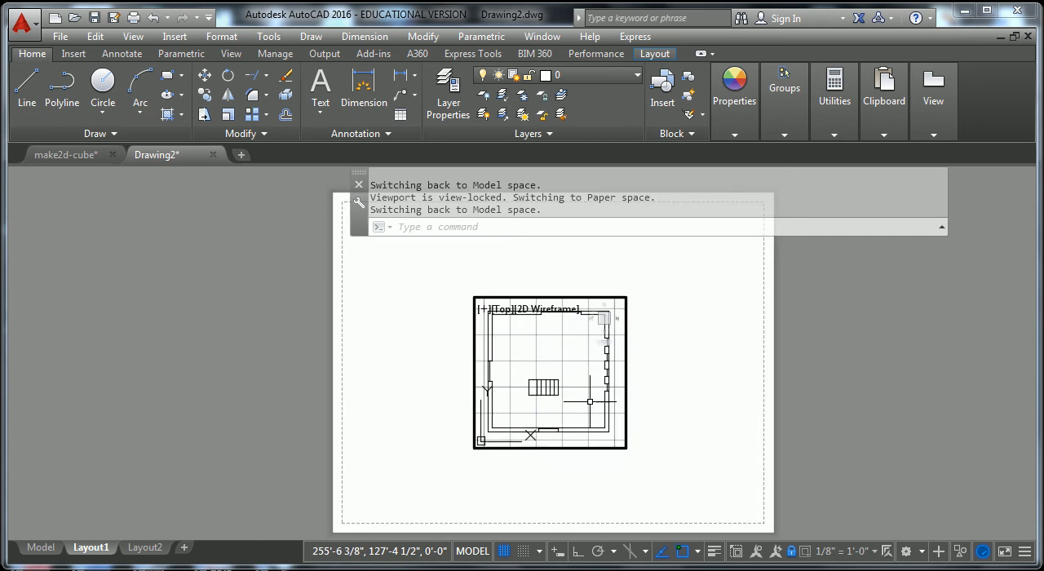
scroll(571, 382, down, 1)
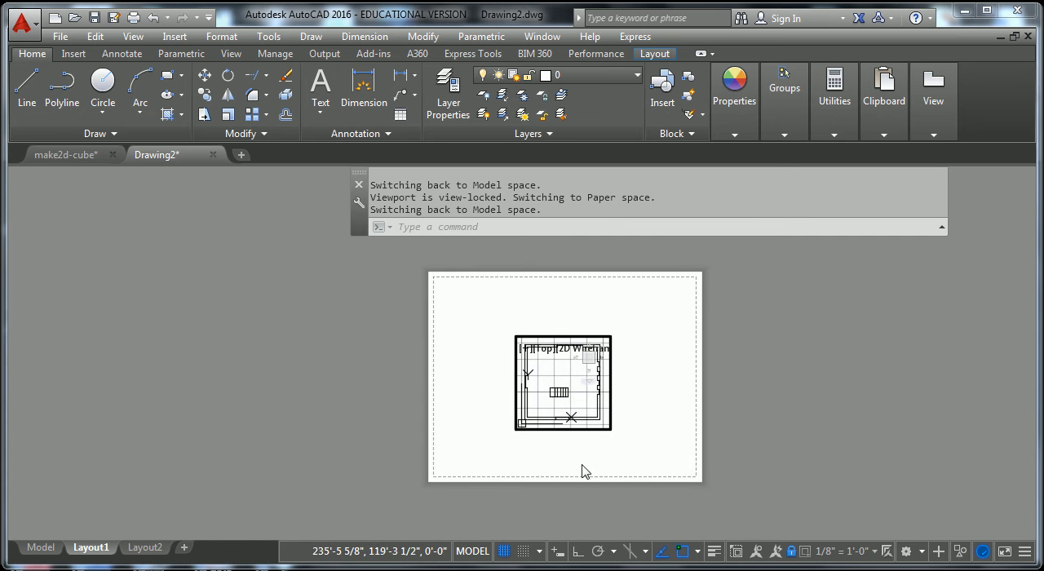
key(Escape)
key(Escape)
double_click(639, 416)
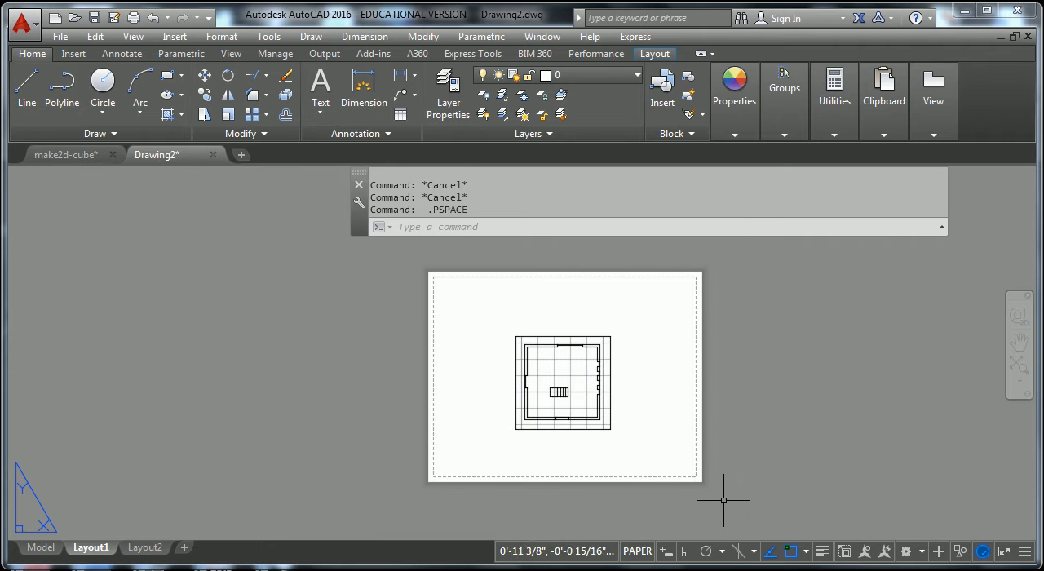
Unlock the viewport and zoom and pan the drawing inside it to reveal the surrounding plans.
click(610, 427)
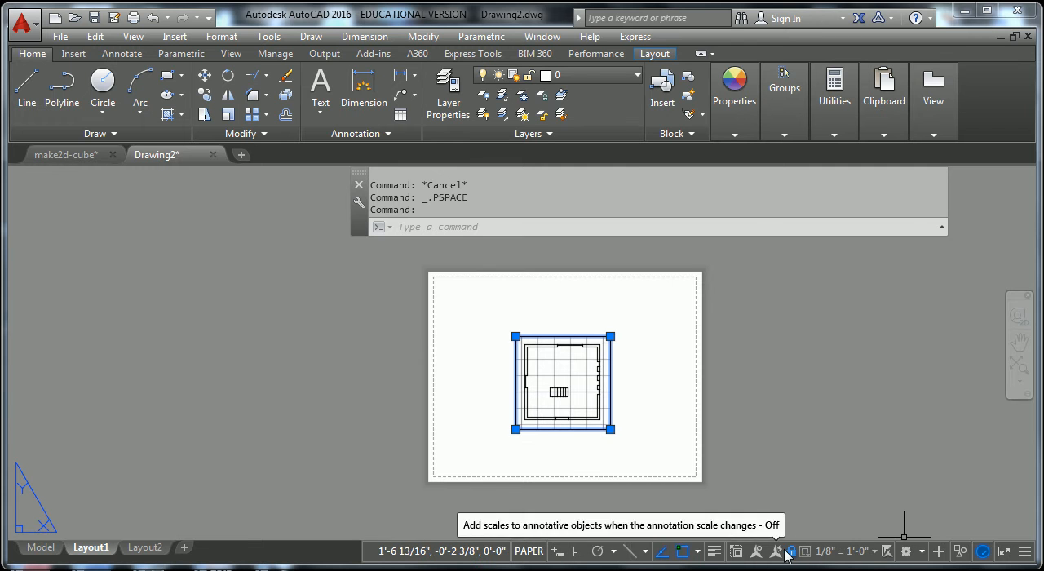
double_click(570, 415)
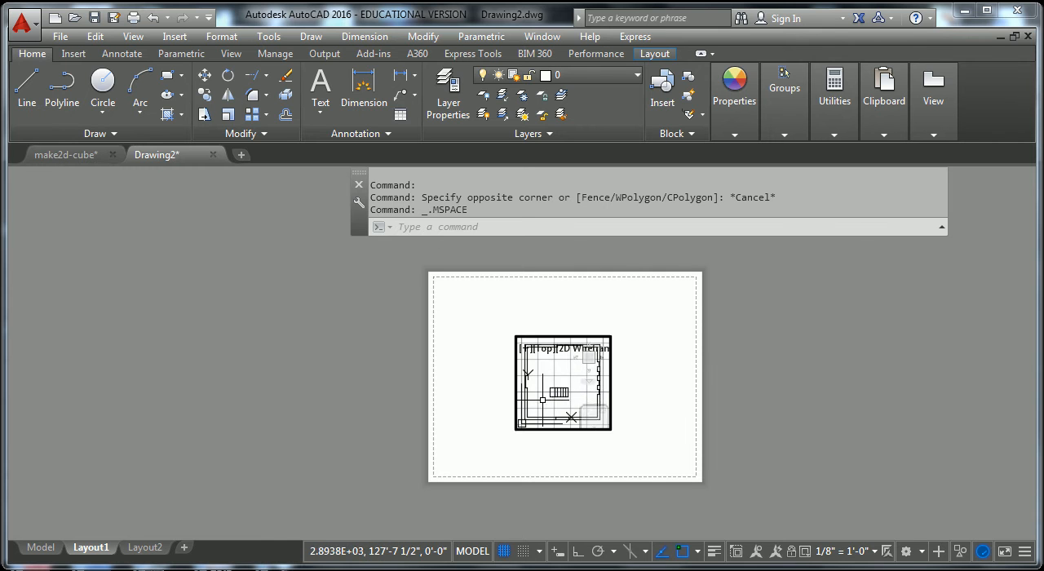
scroll(570, 417, down, 4)
scroll(571, 417, up, 2)
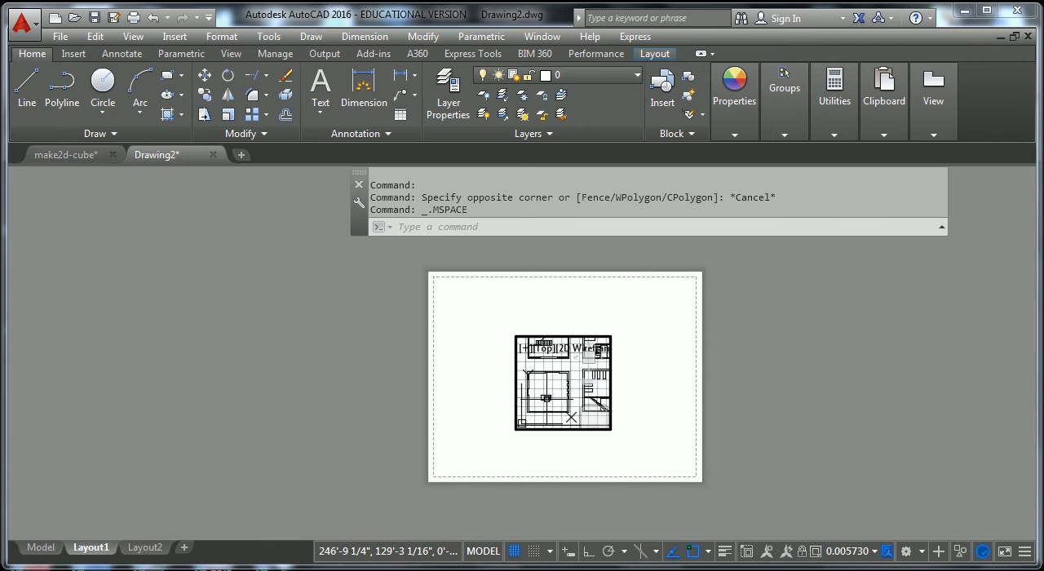
mouse_move(558, 403)
middle_down()
mouse_move(576, 396)
mouse_move(563, 399)
middle_up()
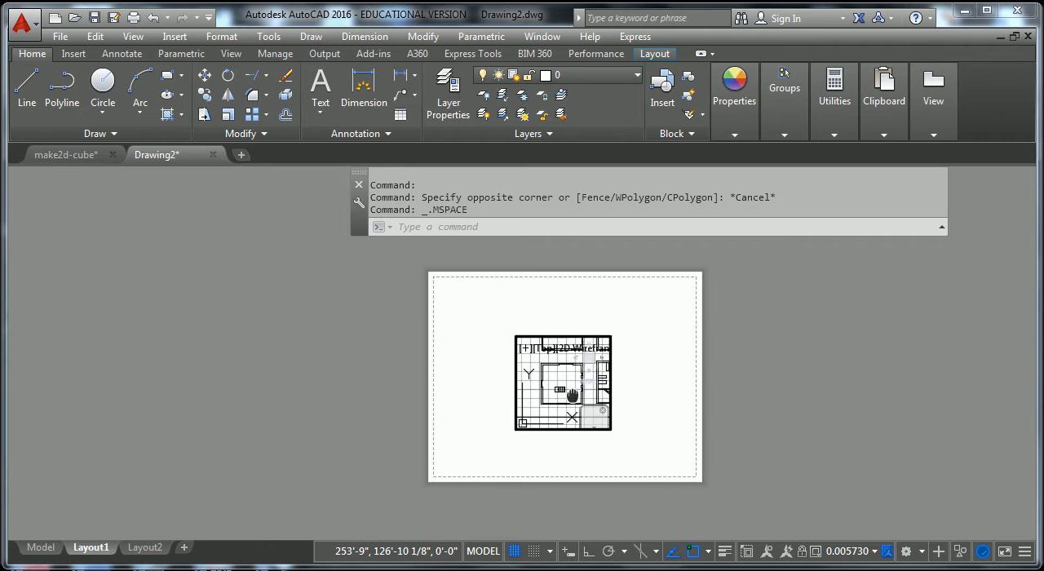
Return to paper space and set the viewport's scale back to 1/8" = 1'-0".
double_click(625, 439)
click(611, 419)
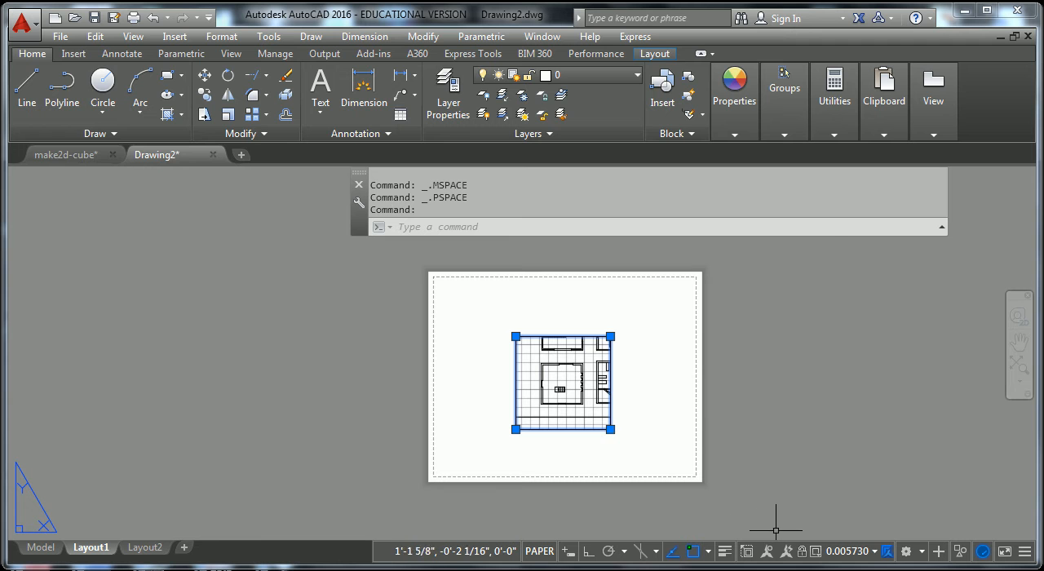
click(876, 551)
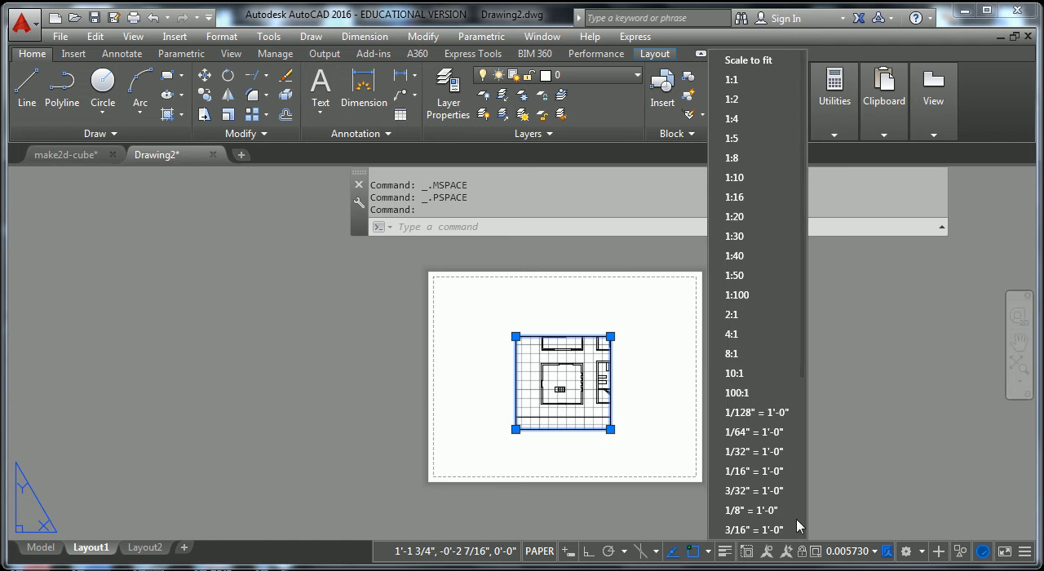
click(762, 511)
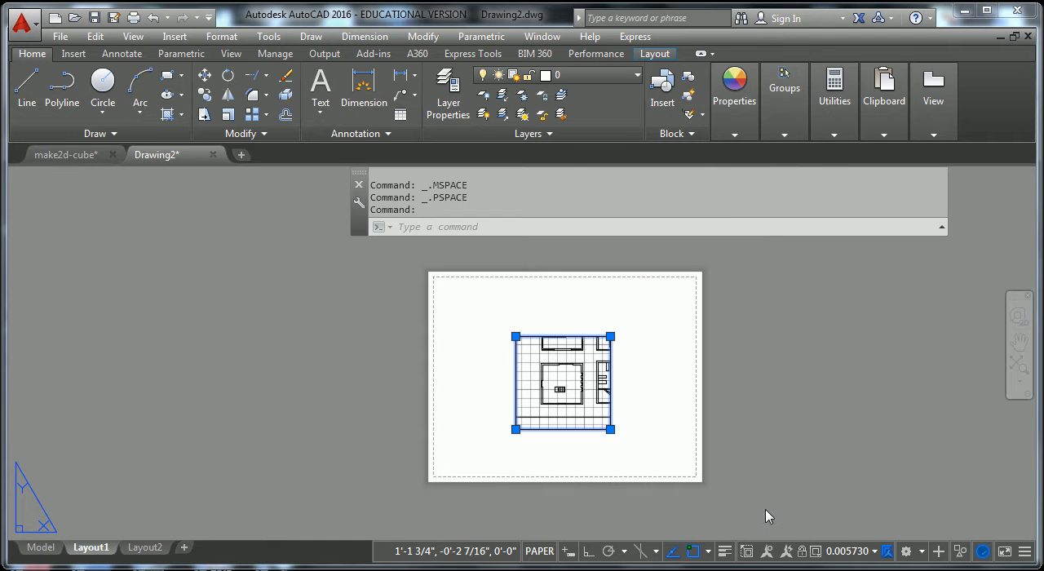
click(639, 429)
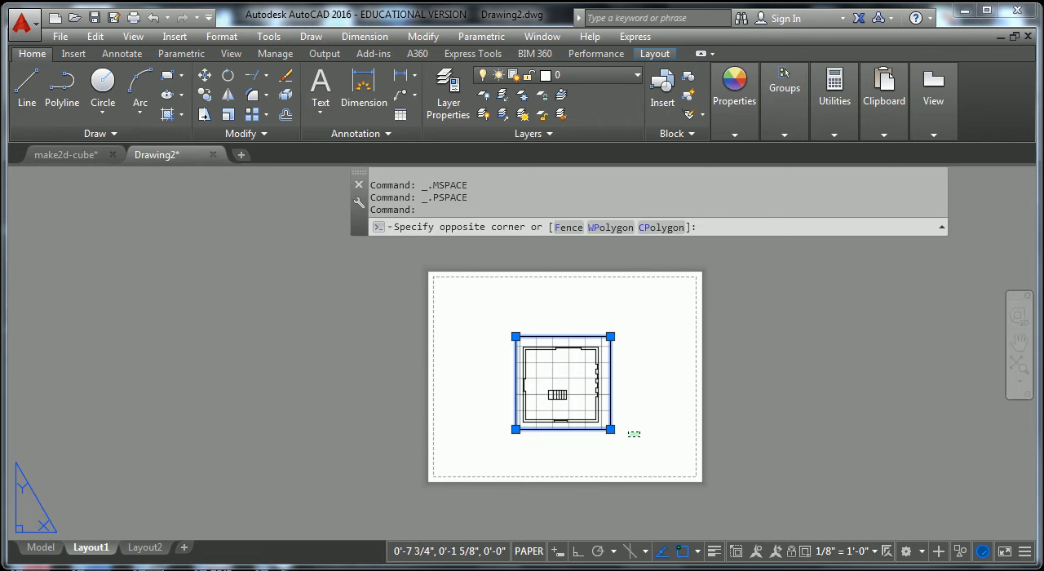
key(Escape)
key(Escape)
Lock the rescaled viewport's display again and clear the selection.
click(610, 416)
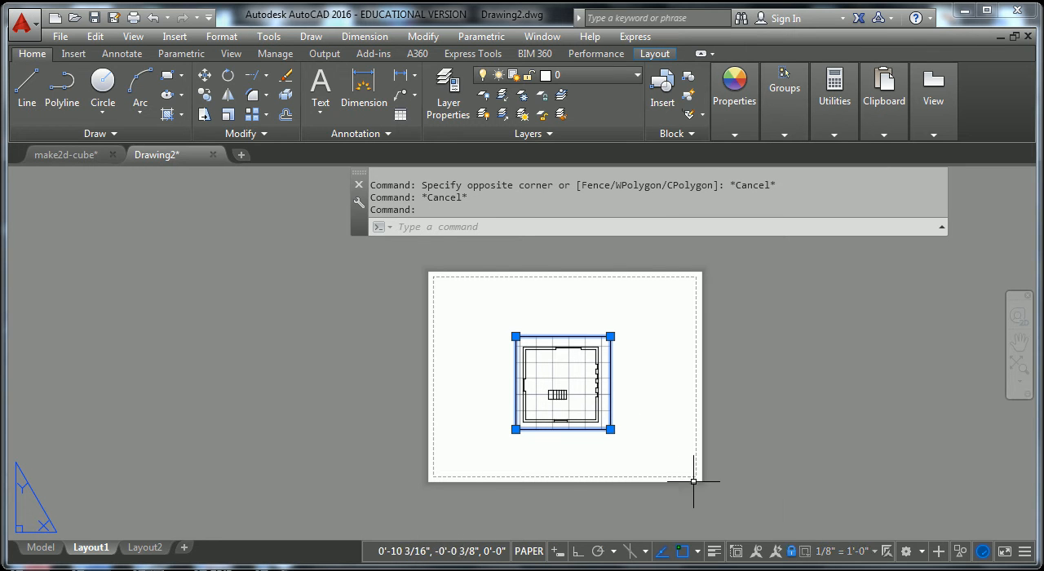
key(Escape)
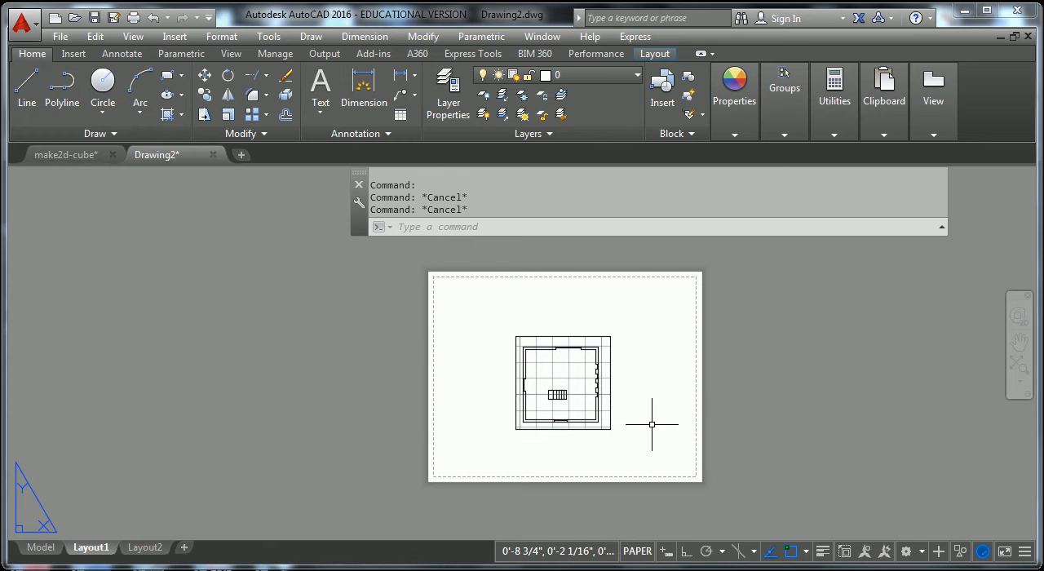
click(608, 414)
key(Escape)
Move the floor plan viewport up and left from the middle of the sheet.
text(mo)
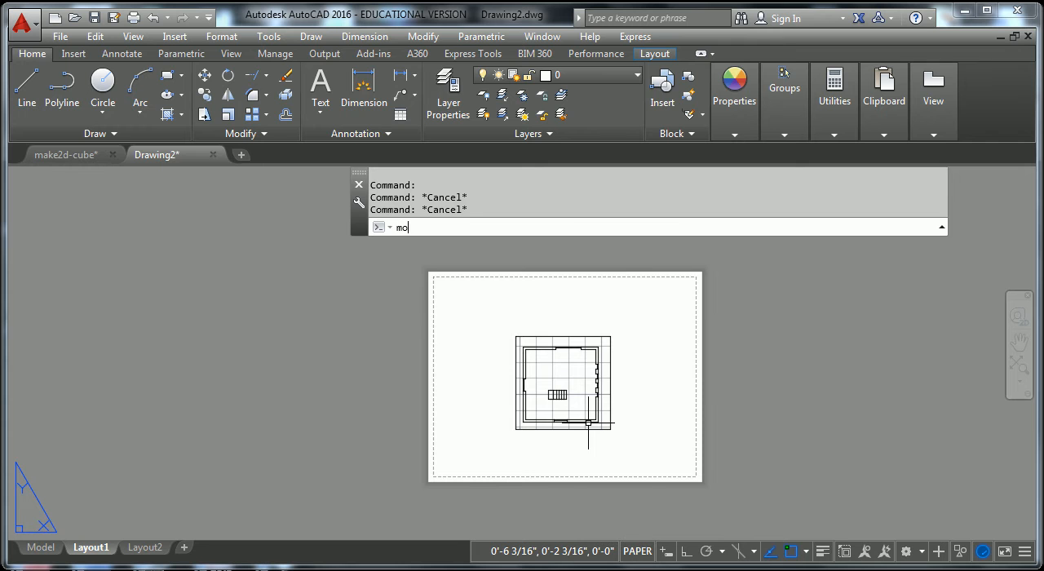
text(ve)
key(Return)
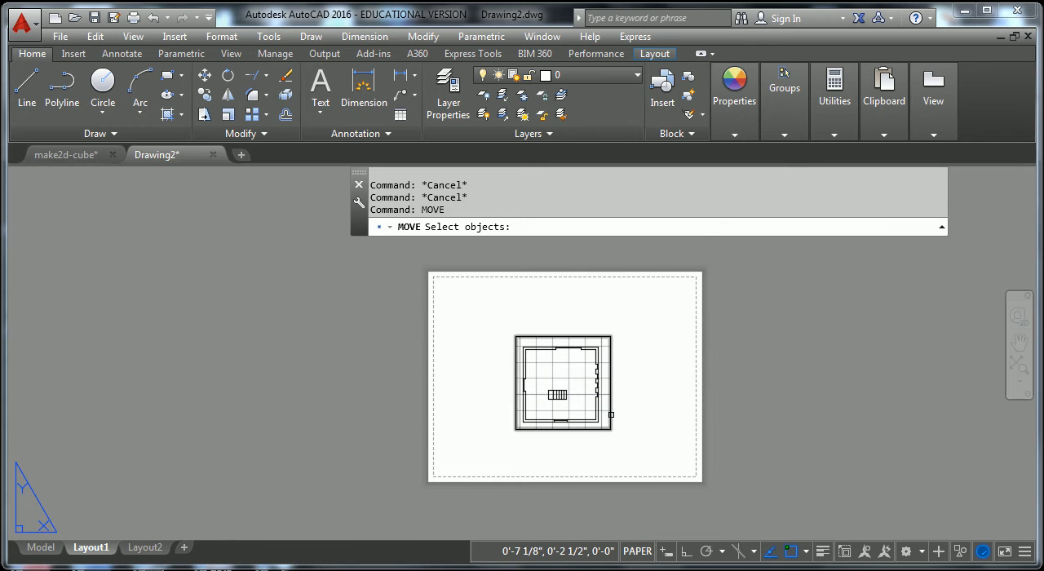
click(612, 414)
key(Return)
click(653, 457)
click(607, 429)
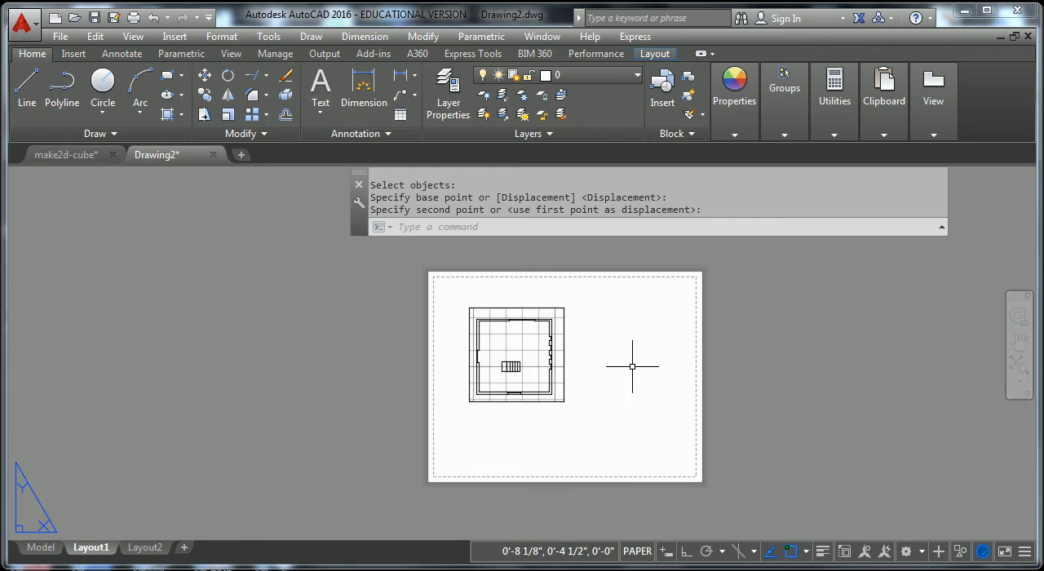
Move the viewport a little further into the upper-left corner of the sheet, inside the printable margin.
key(Escape)
key(Escape)
text(m)
key(space)
click(570, 407)
click(553, 394)
key(space)
click(603, 424)
key(Escape)
key(Escape)
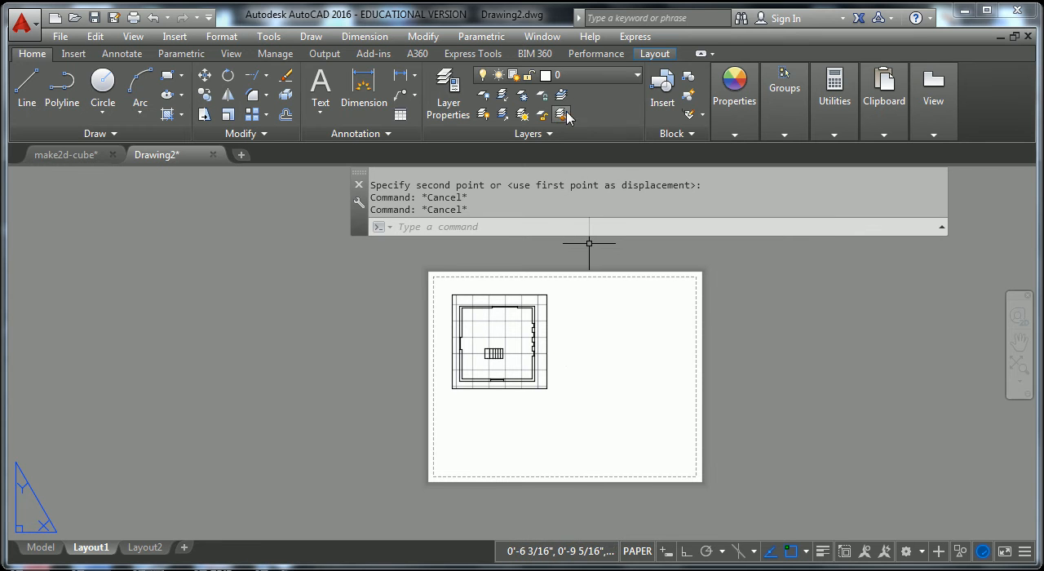
Create a second rectangular viewport in the empty space beside the first, with its top edge roughly aligned.
click(654, 54)
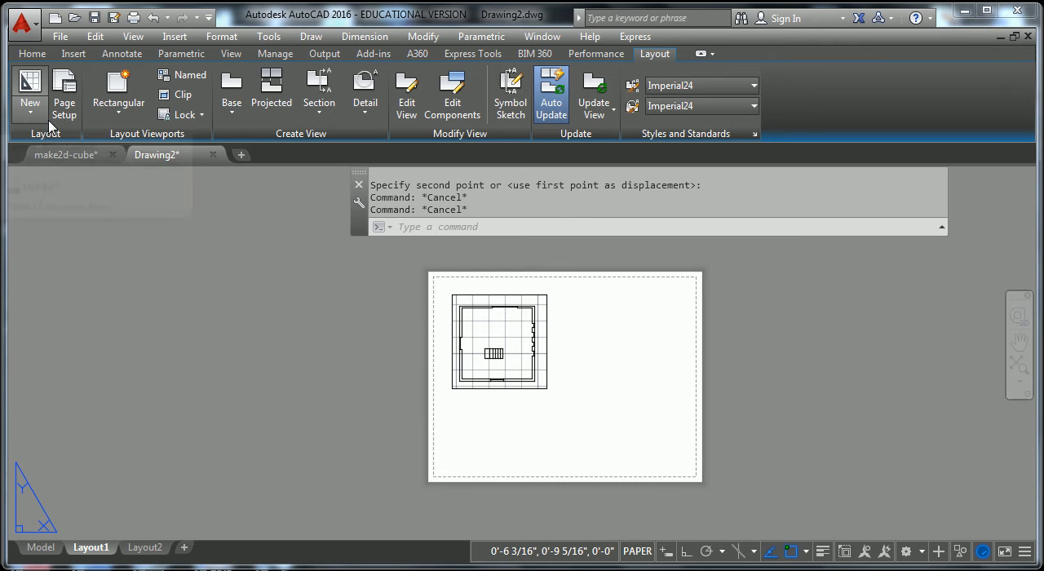
click(120, 111)
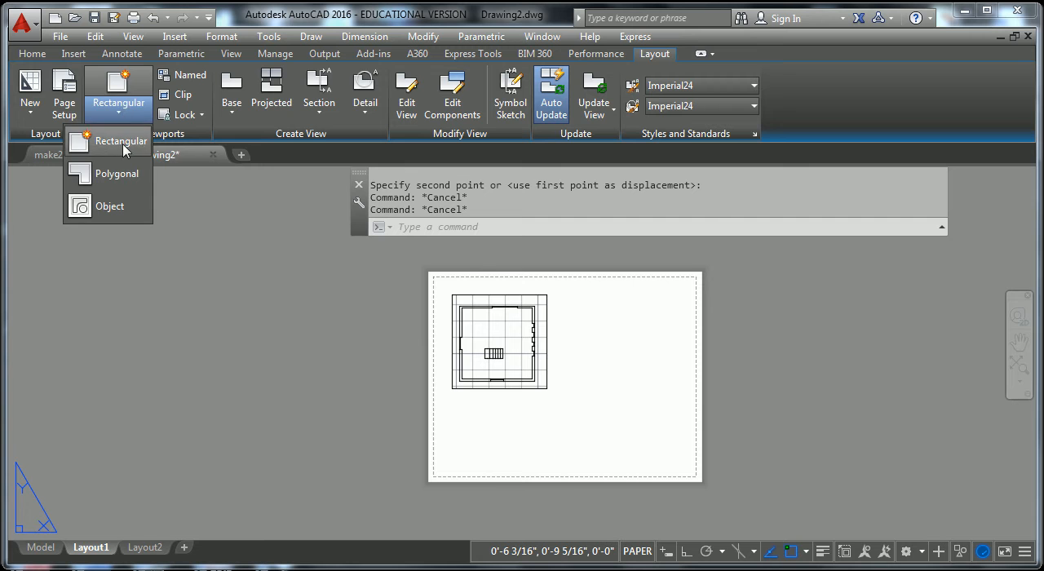
click(120, 141)
click(562, 294)
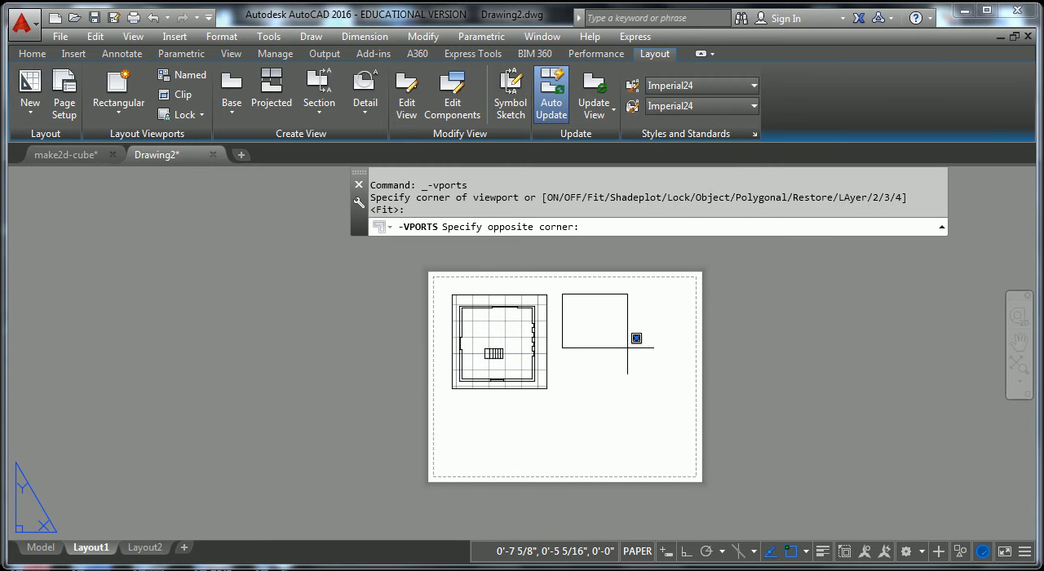
click(674, 386)
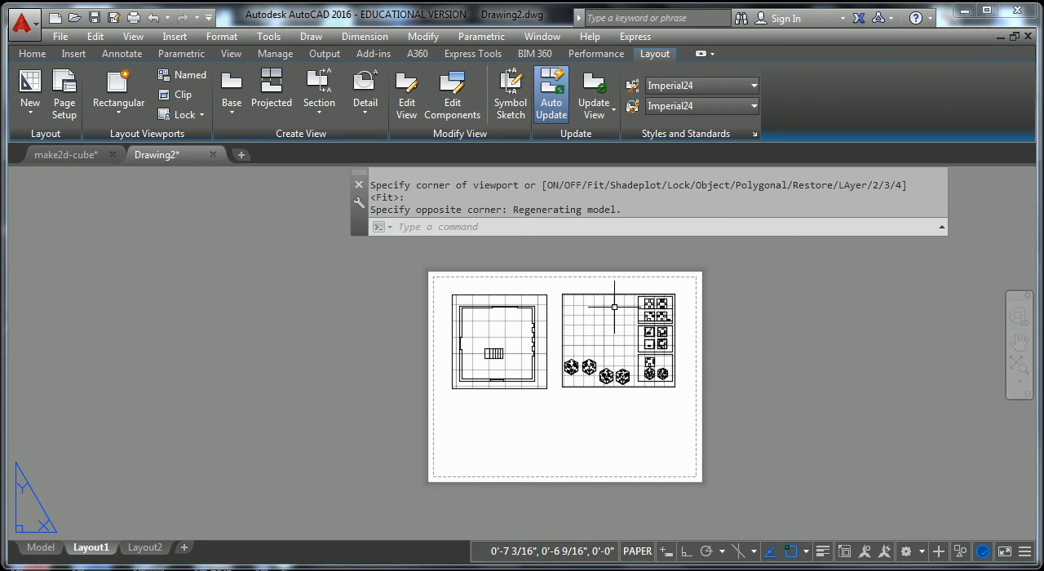
Zoom and pan inside the new viewport to frame the floor plan with the diagonal stair line, and return to paper space.
double_click(637, 352)
mouse_move(623, 349)
middle_down()
mouse_move(596, 351)
mouse_move(632, 362)
middle_up()
scroll(622, 350, up, 4)
scroll(617, 374, up, 4)
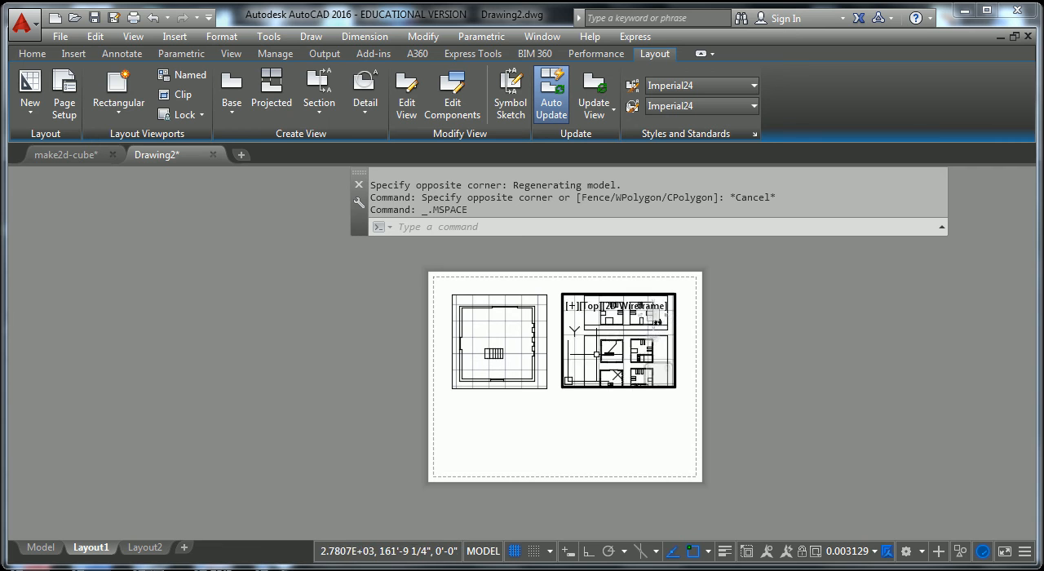
middle_drag(617, 374, 622, 365)
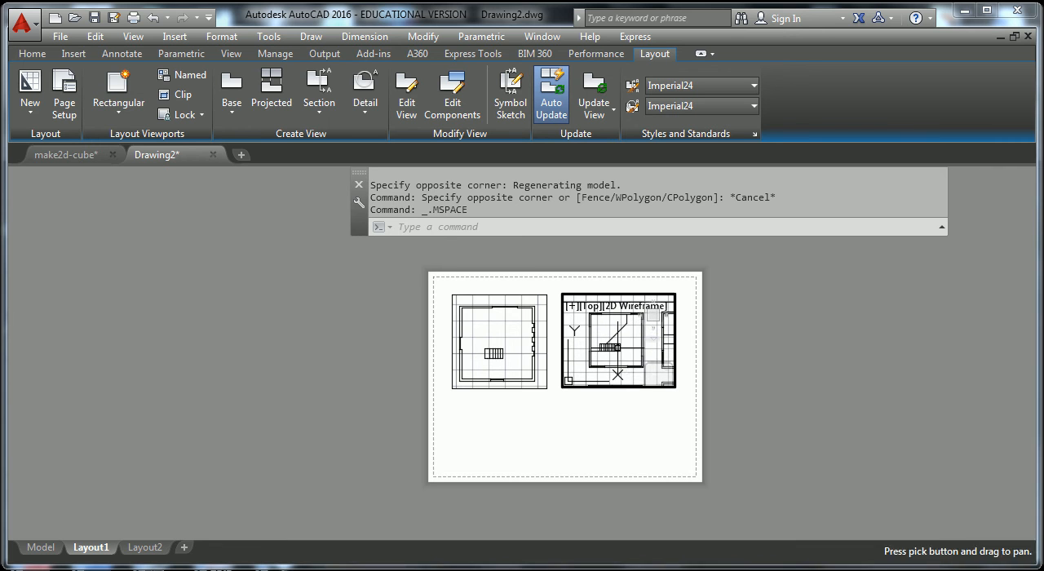
double_click(665, 417)
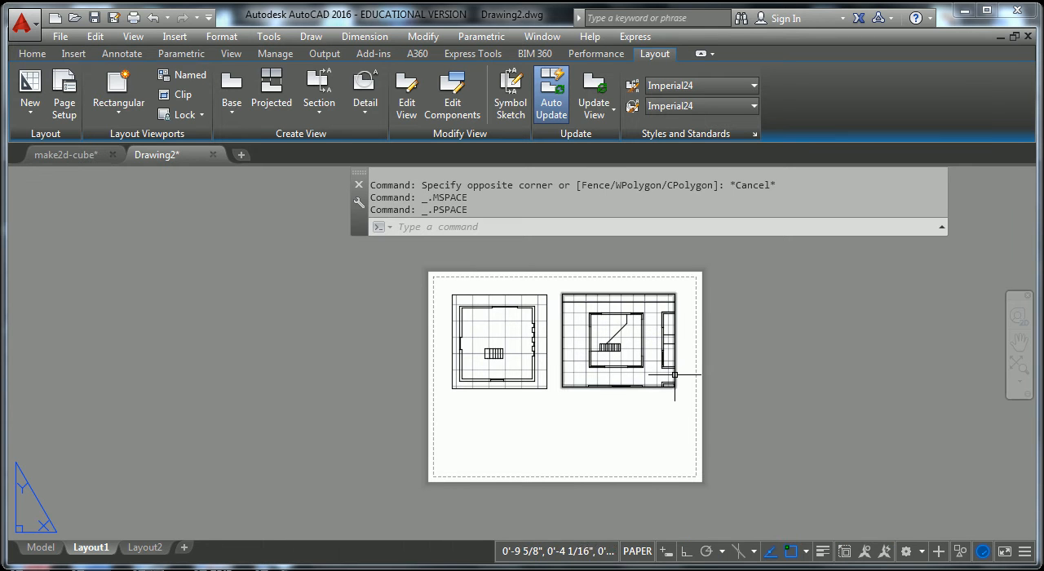
Set the second viewport's scale to 1/8" = 1'-0" and clear the selection.
click(675, 377)
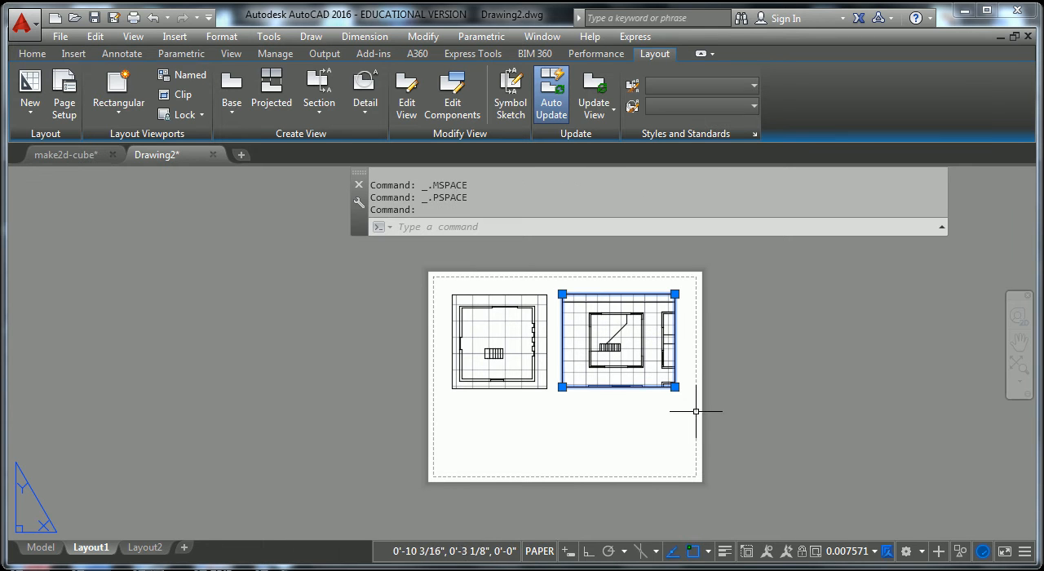
click(877, 552)
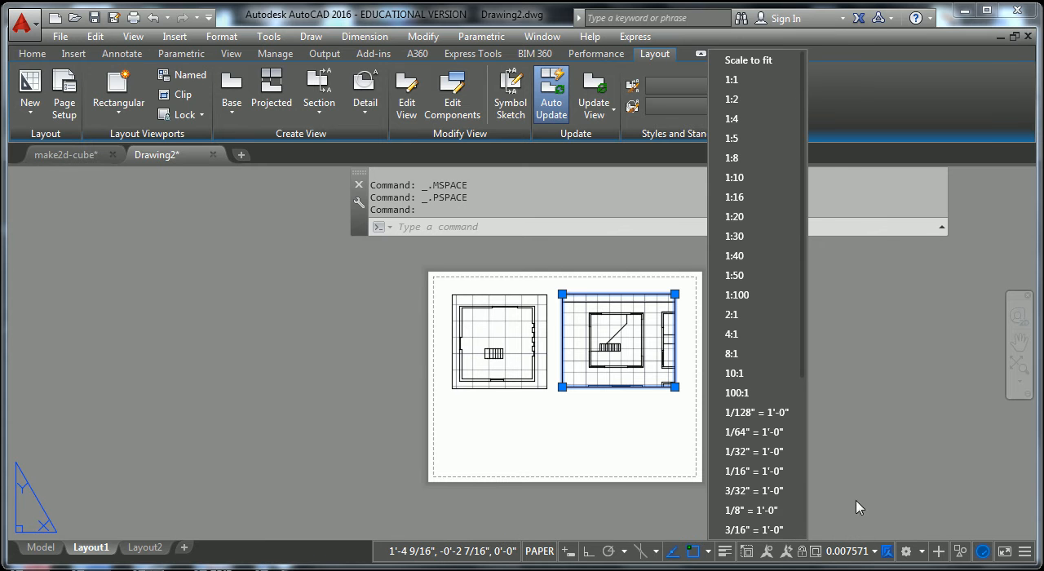
click(744, 511)
click(665, 440)
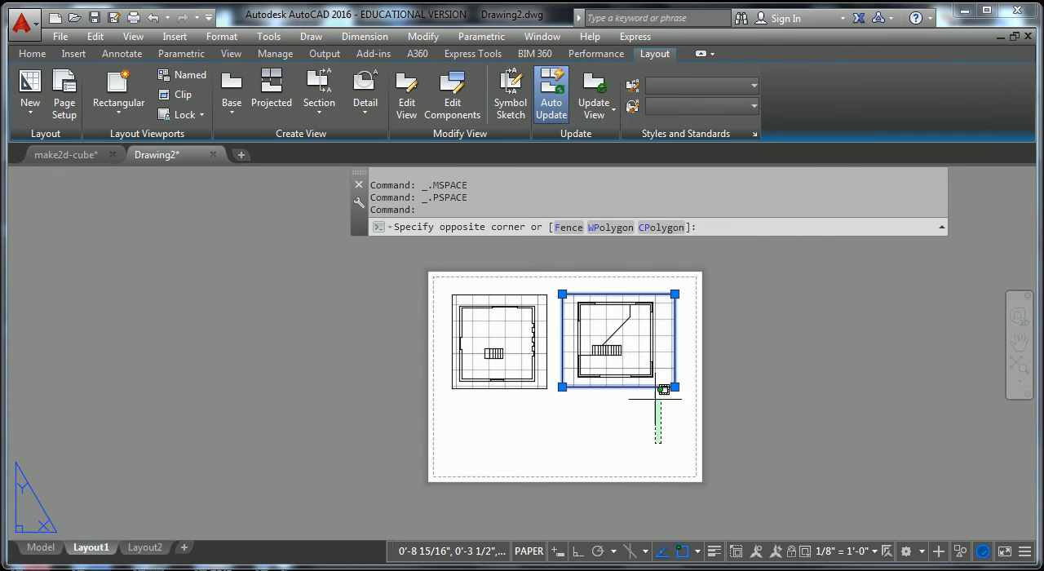
key(Escape)
key(Escape)
Try to pull in the second viewport's lower-right corner toward the floor plan, then clear the selection.
click(674, 380)
click(675, 386)
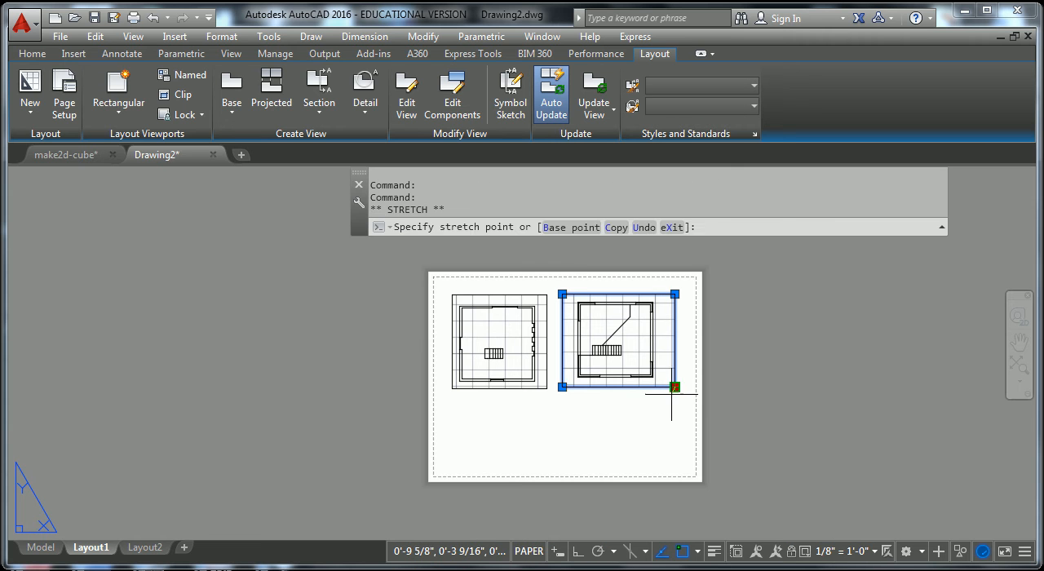
scroll(662, 386, up, 2)
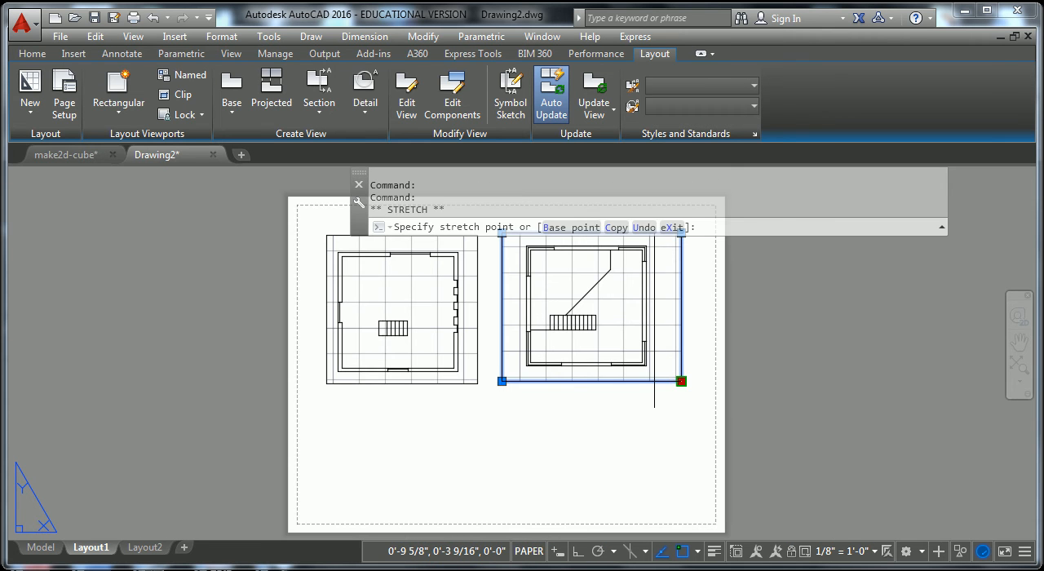
click(659, 381)
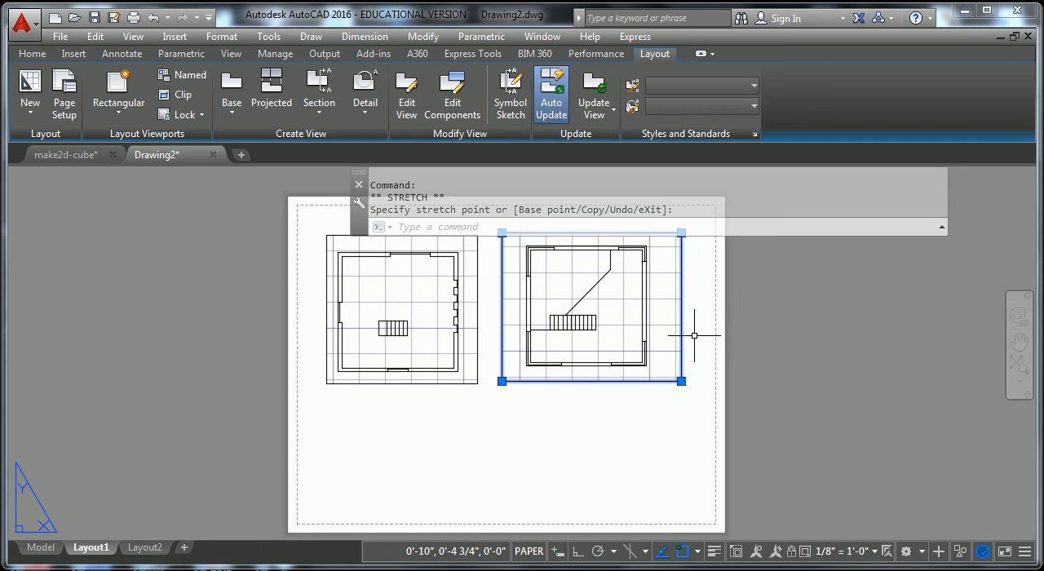
key(Escape)
key(Escape)
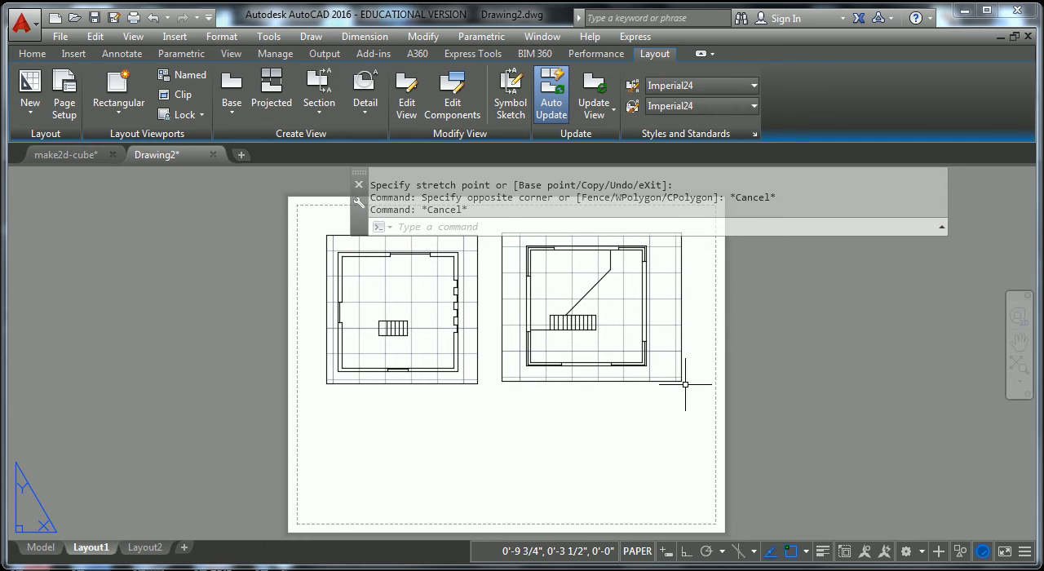
Stretch the second viewport's lower-right corner to bring its right edge in close to the floor plan.
click(681, 381)
click(681, 381)
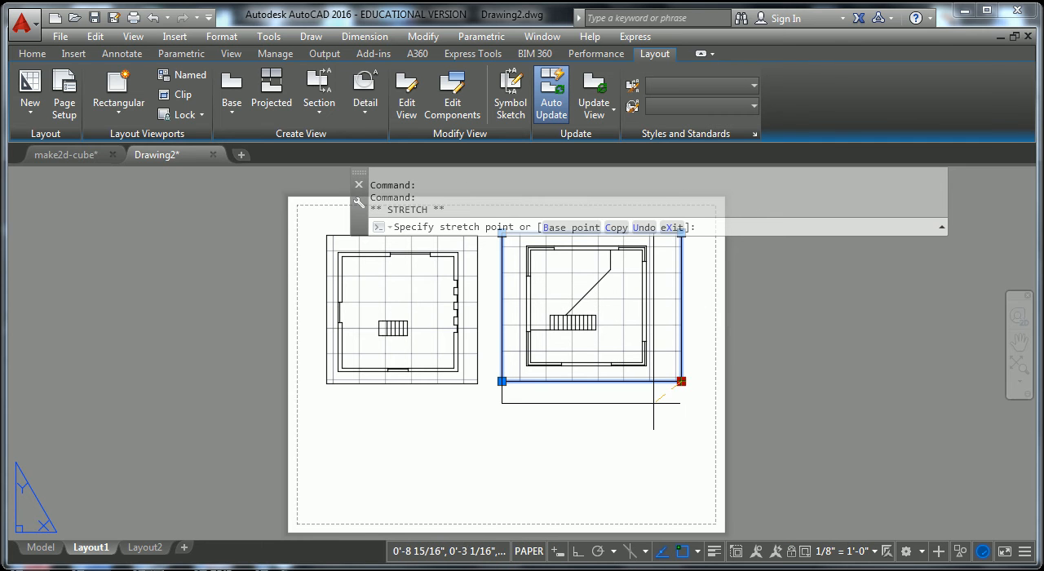
click(653, 403)
Raise the second viewport's bottom edge to just below the floor plan, placing its lower-left corner with the Nearest snap override.
click(502, 403)
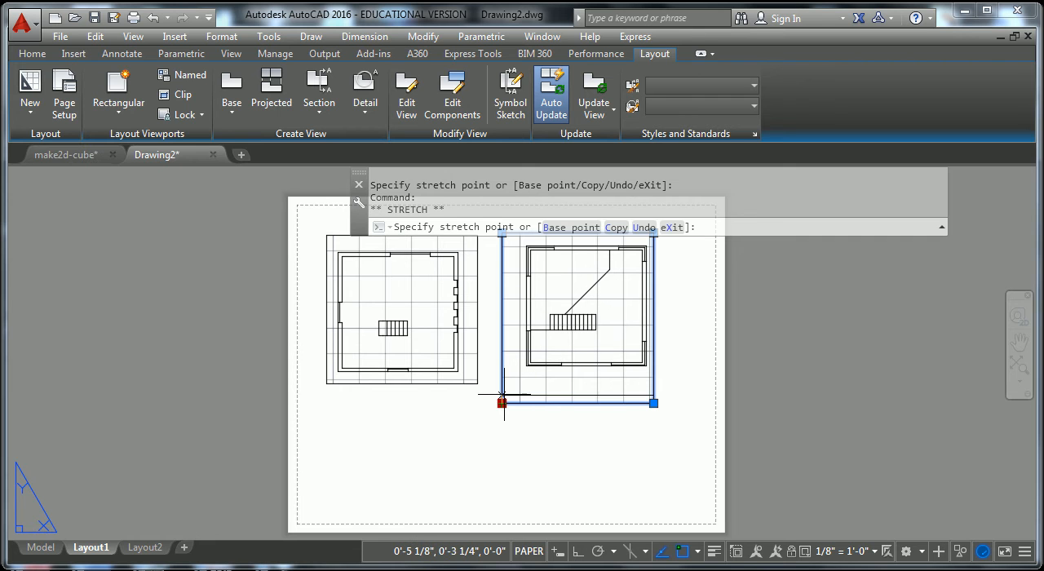
text(n)
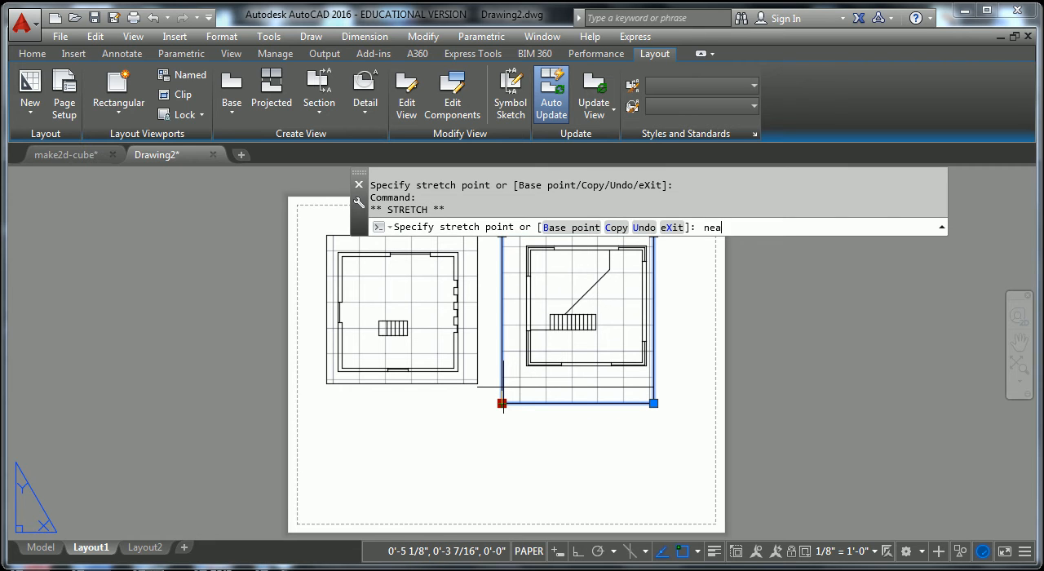
text(ea)
key(Return)
click(502, 382)
key(Escape)
key(Escape)
middle_drag(695, 325, 638, 375)
key(Escape)
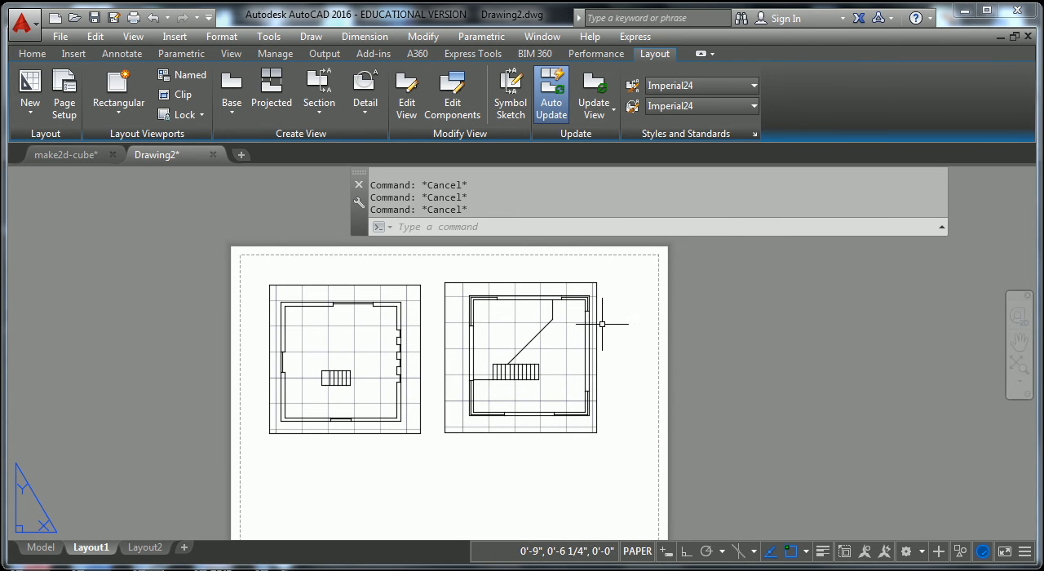
Lock the second viewport, reselect it to check the lock, and clear the selection.
click(595, 289)
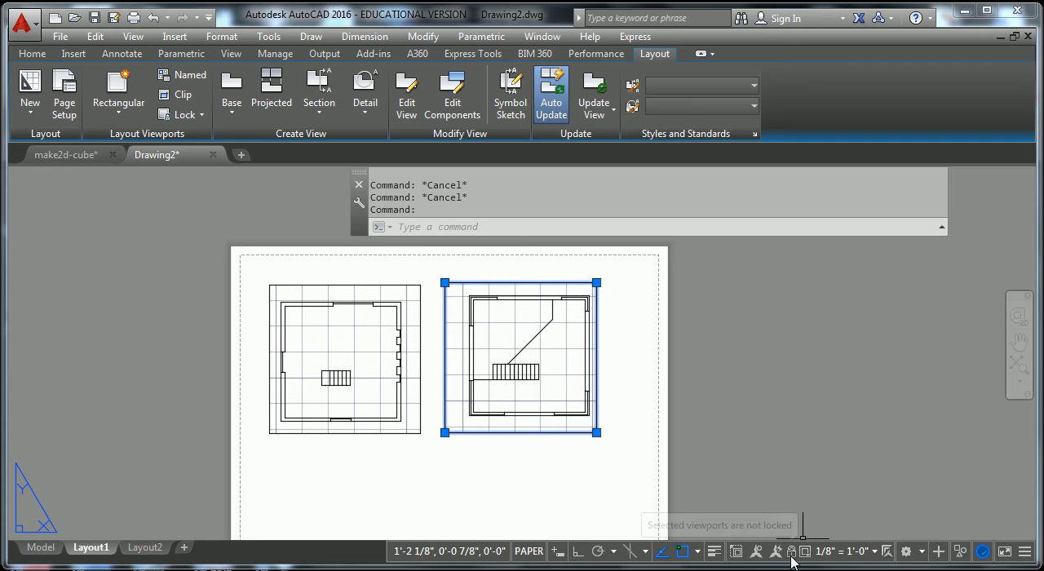
key(Escape)
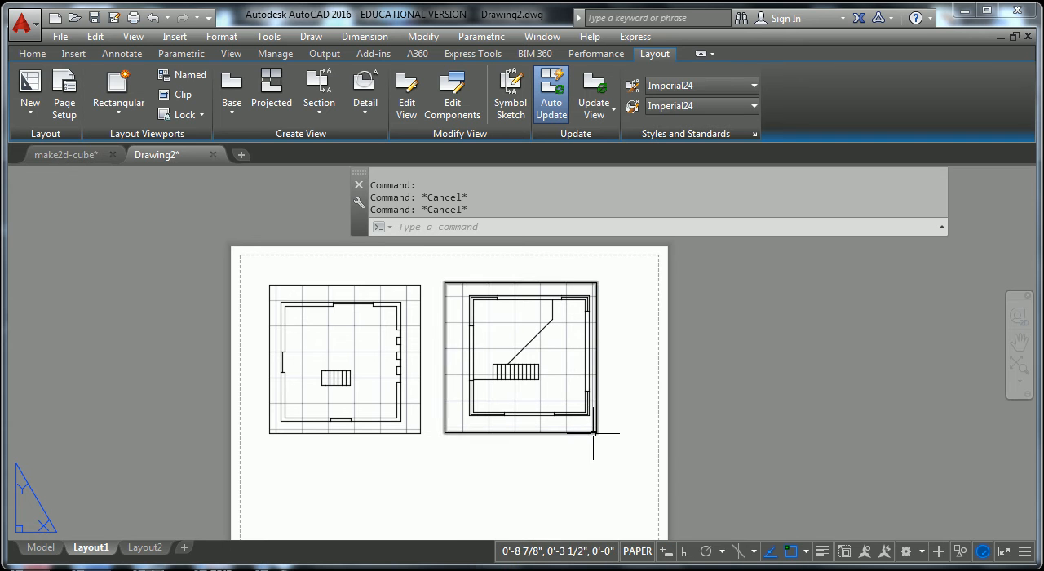
click(593, 433)
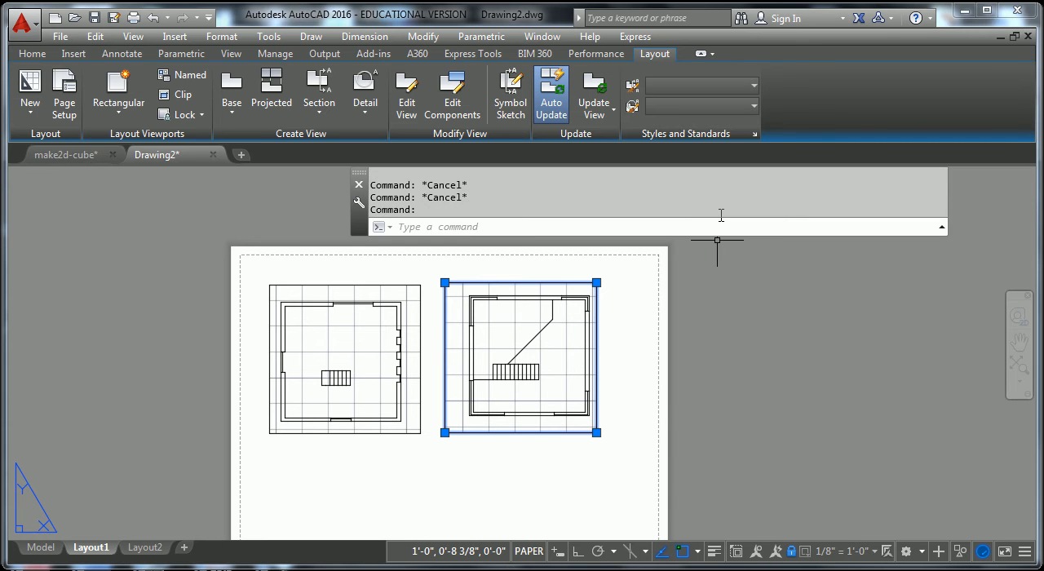
key(Escape)
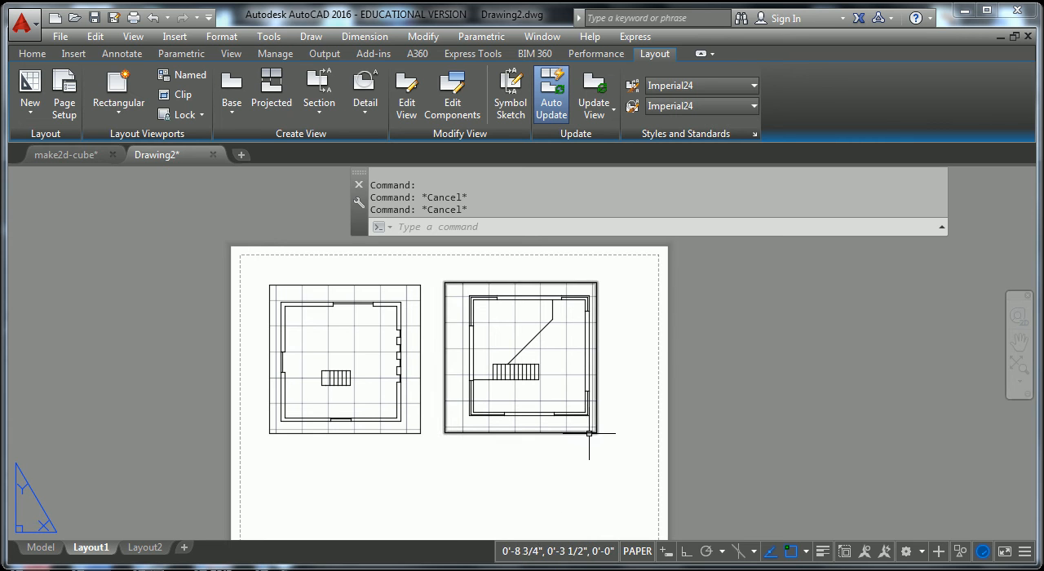
click(588, 433)
key(Escape)
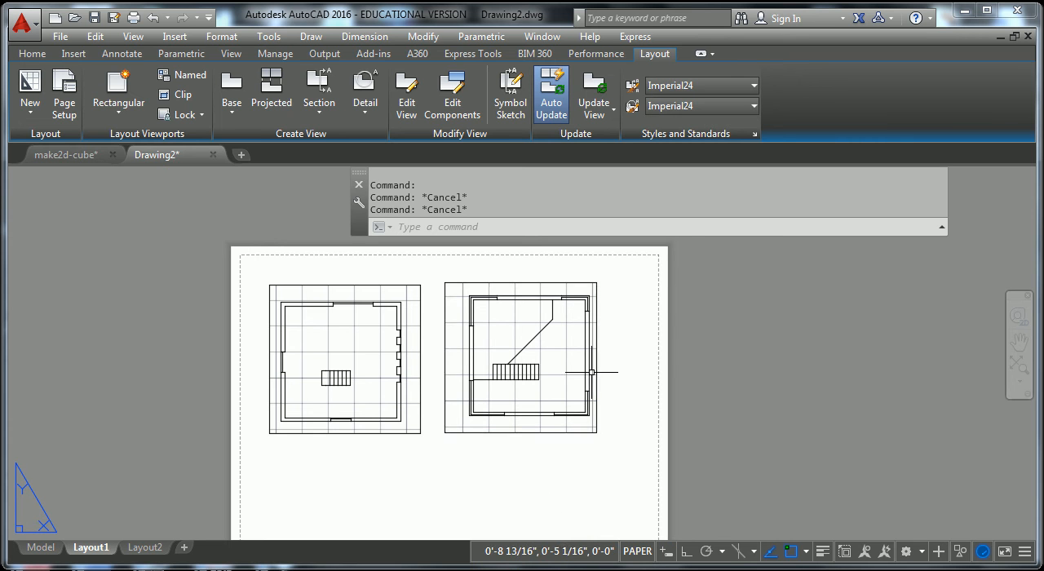
Create an irregular seven-cornered polygonal viewport with an inward notch in the empty area beside the sheet.
scroll(589, 372, down, 5)
key(Escape)
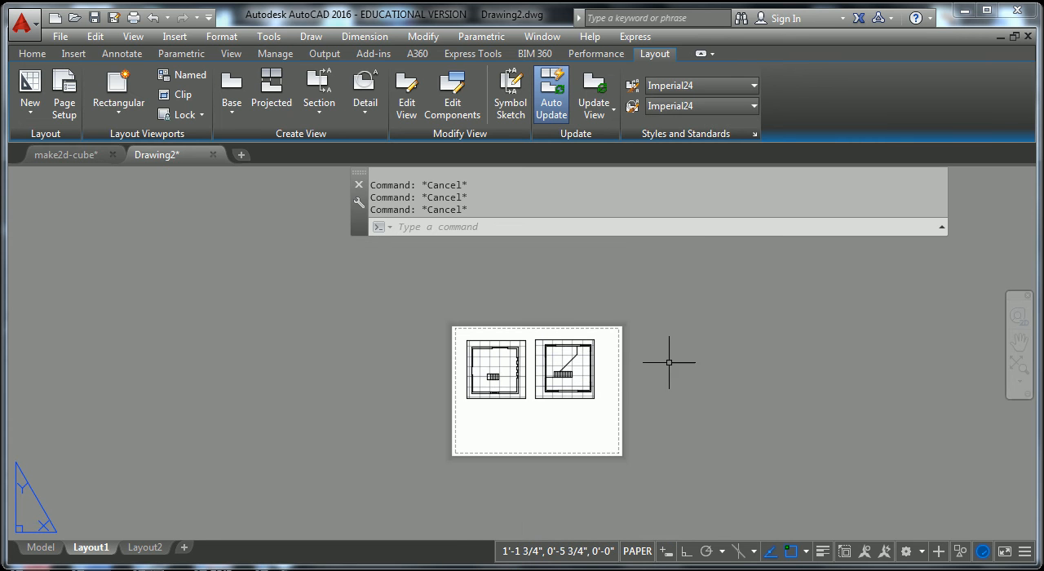
click(128, 112)
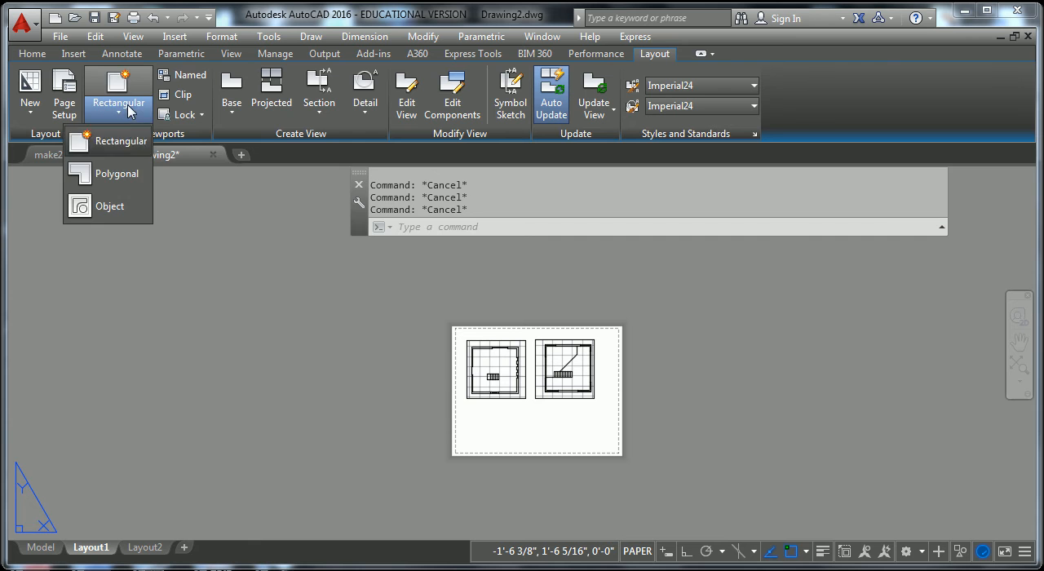
click(117, 175)
click(716, 296)
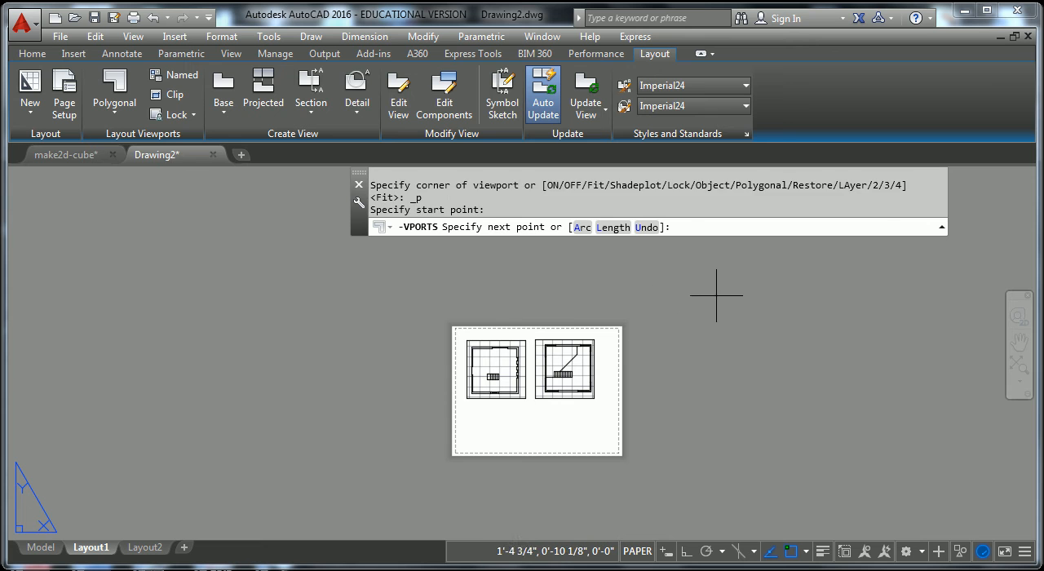
click(854, 277)
click(908, 364)
click(846, 408)
click(818, 336)
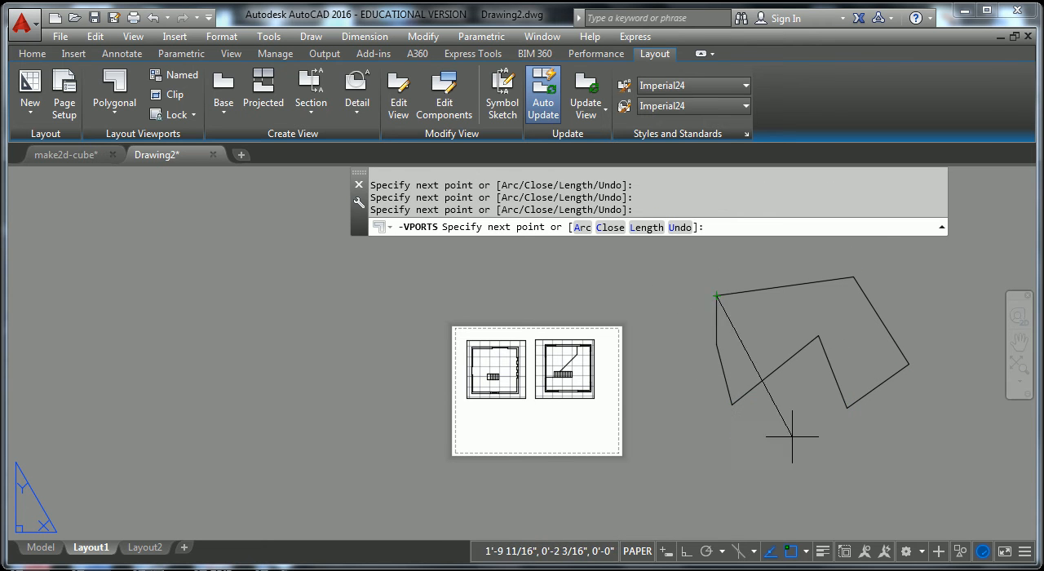
click(732, 402)
key(Return)
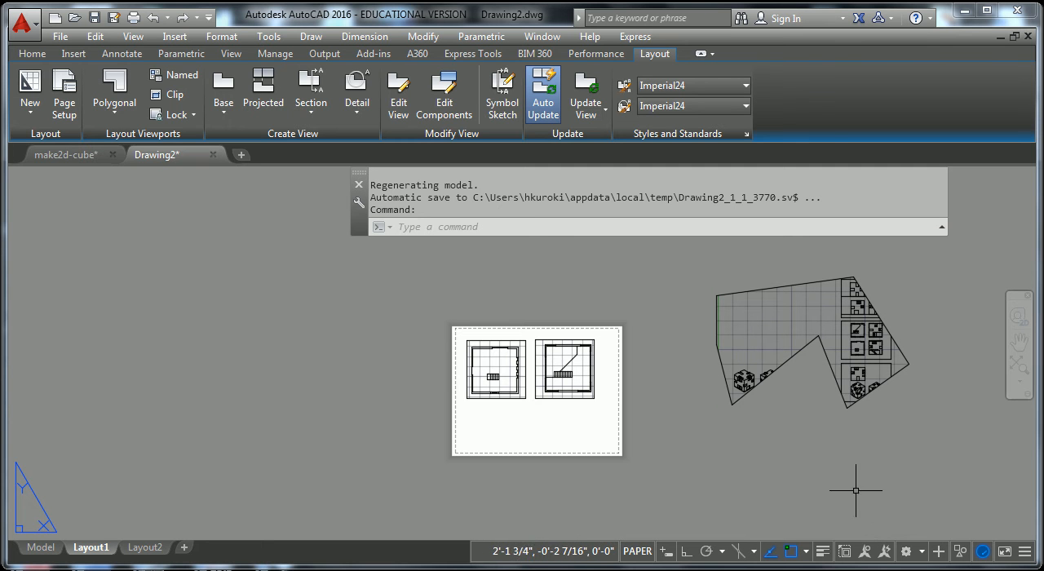
click(904, 357)
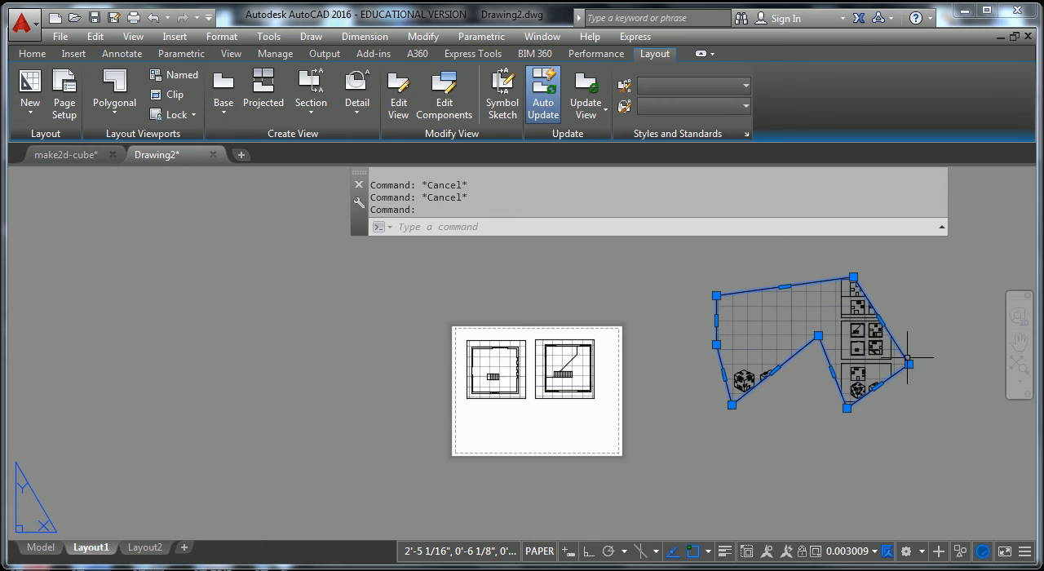
key(Escape)
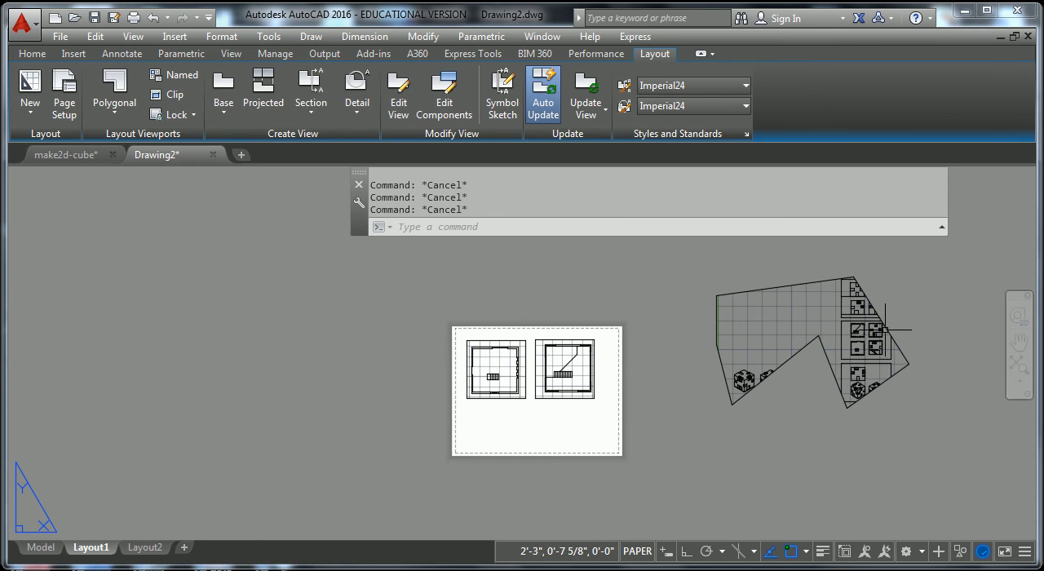
click(897, 334)
key(Escape)
Stretch the polygonal viewport's inner notch corner to the gap between the four grouped floor plans.
scroll(884, 343, up, 4)
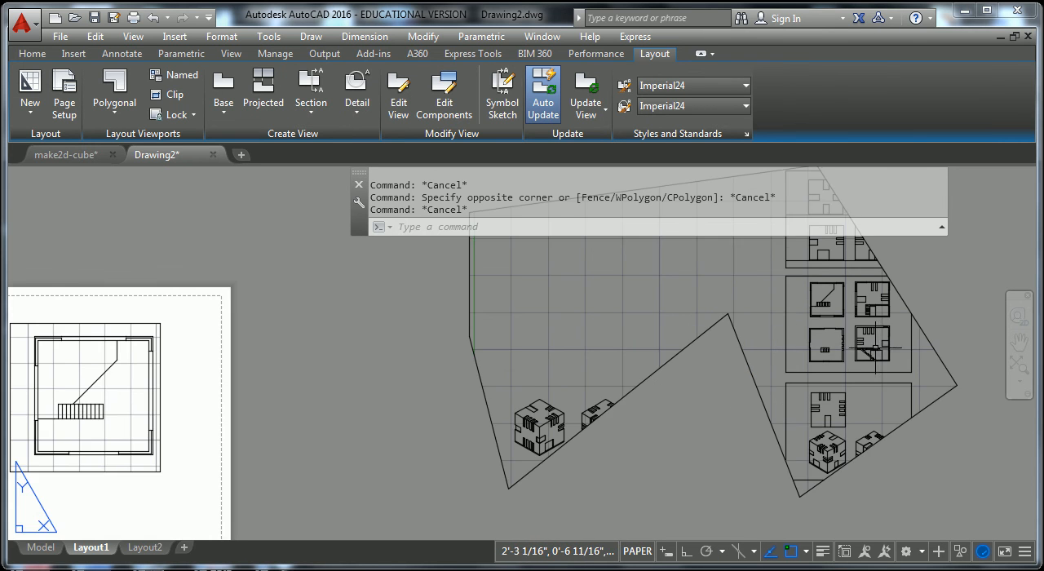
middle_drag(807, 339, 714, 382)
key(Escape)
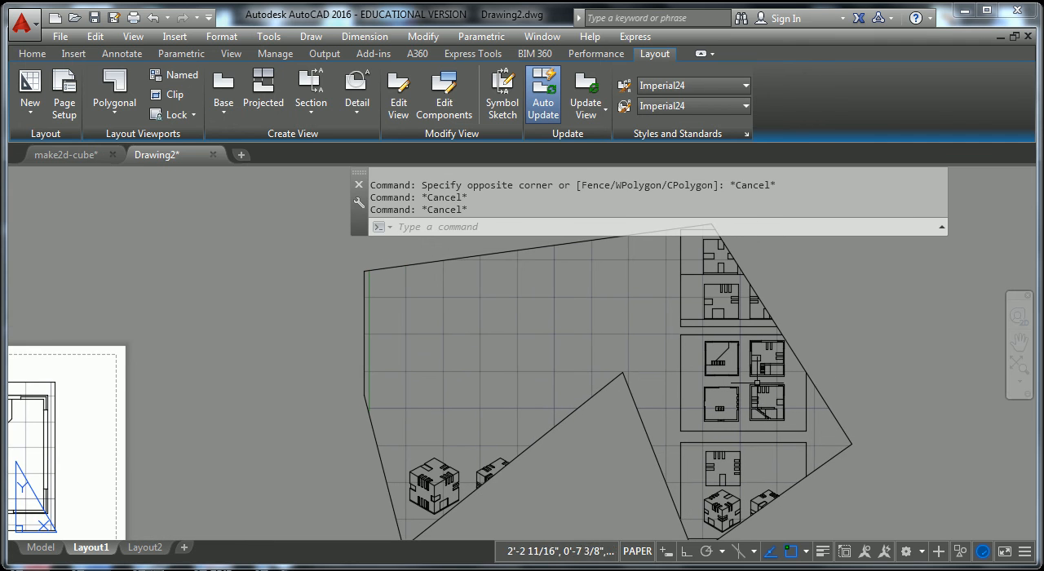
click(623, 371)
click(623, 373)
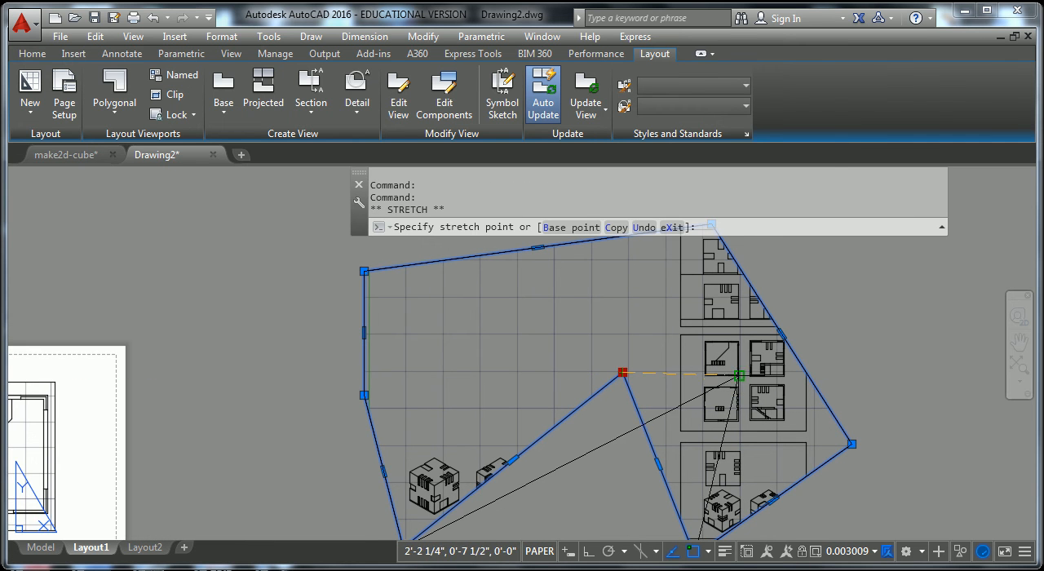
scroll(749, 383, up, 4)
click(736, 380)
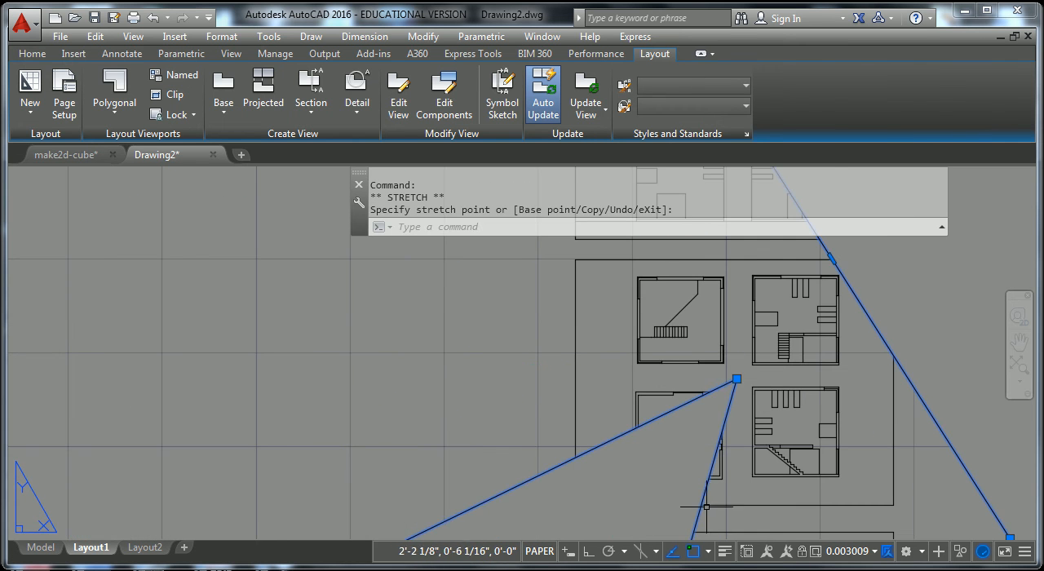
Stretch the polygonal viewport's lower-left tip and its top corner in toward the frame around the four floor plans.
scroll(689, 442, down, 6)
click(490, 531)
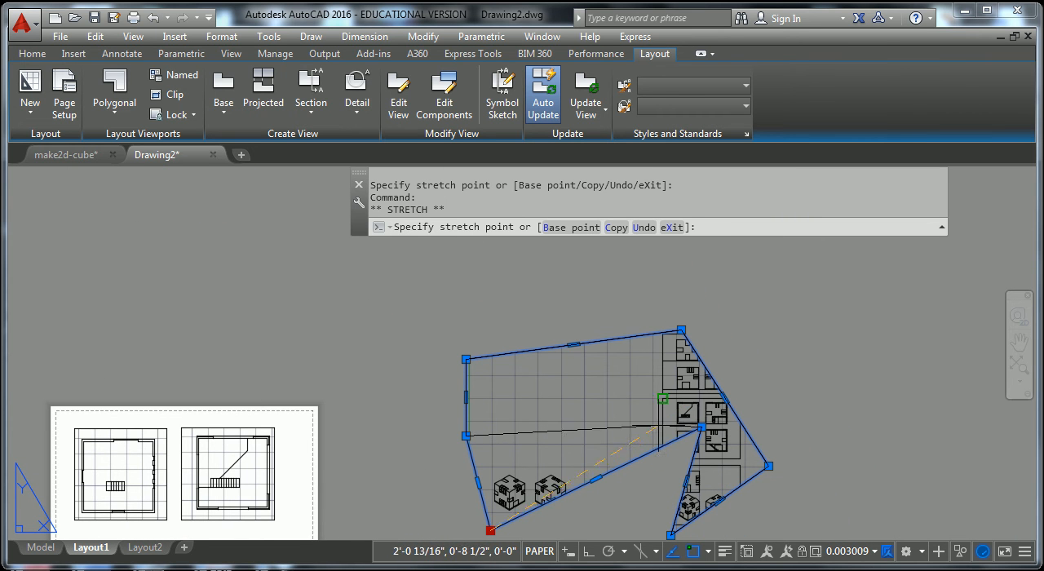
click(662, 398)
click(686, 331)
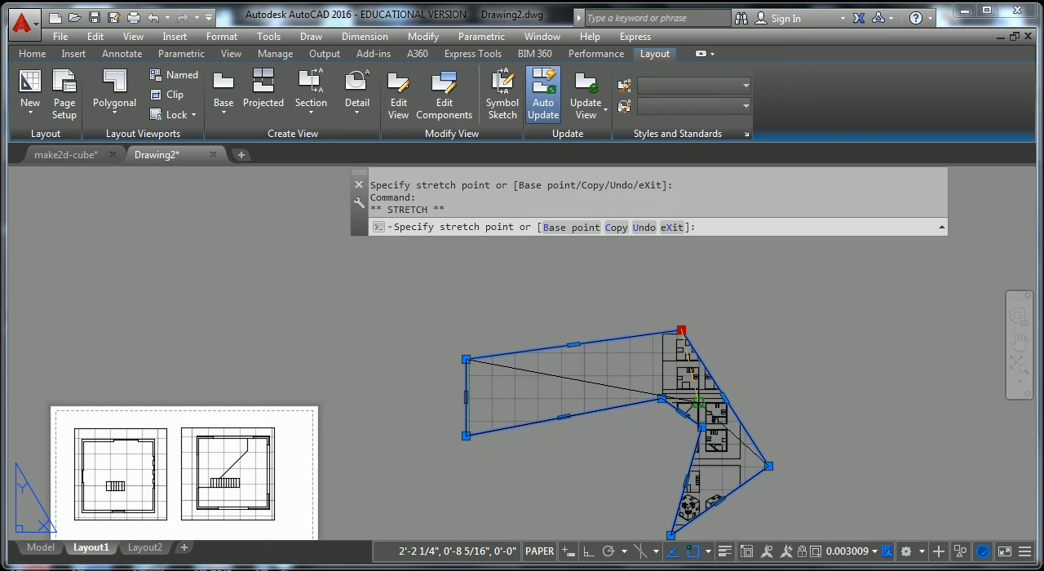
scroll(734, 359, up, 5)
click(828, 371)
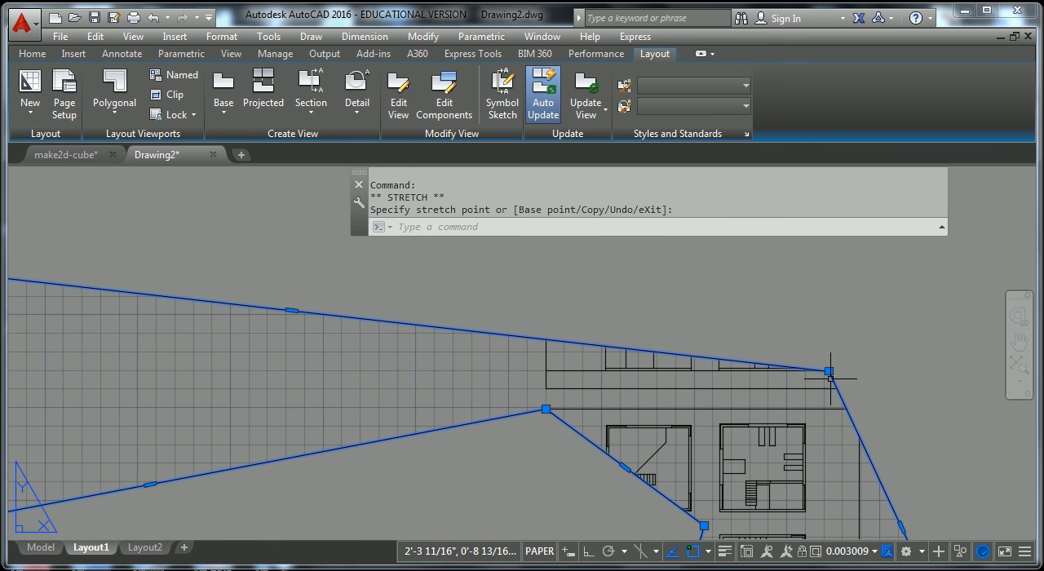
Stretch the polygonal viewport's two far-left corners in to sit above and below the plan with the diagonal stair line.
scroll(852, 389, down, 4)
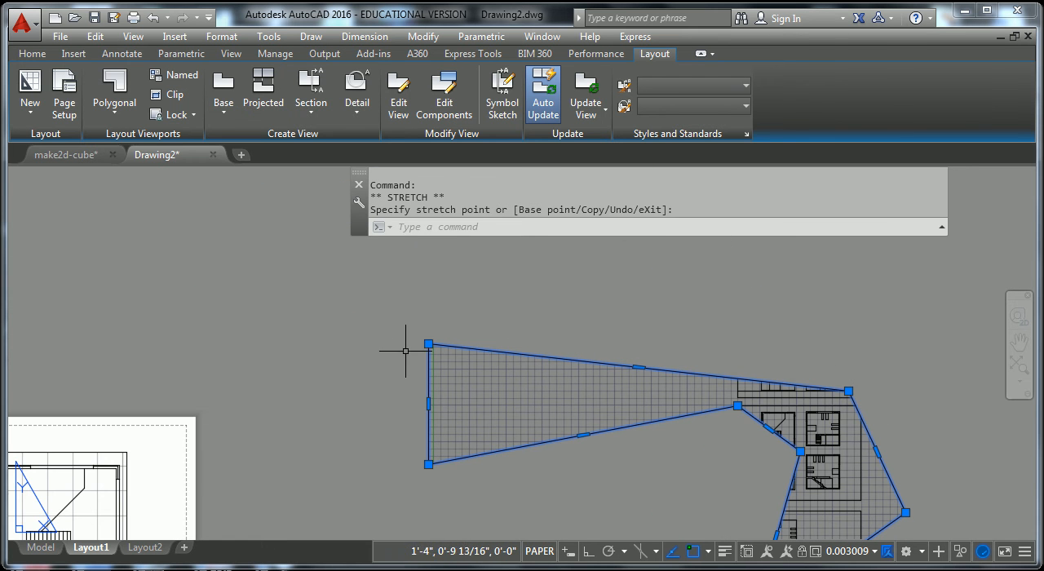
click(763, 344)
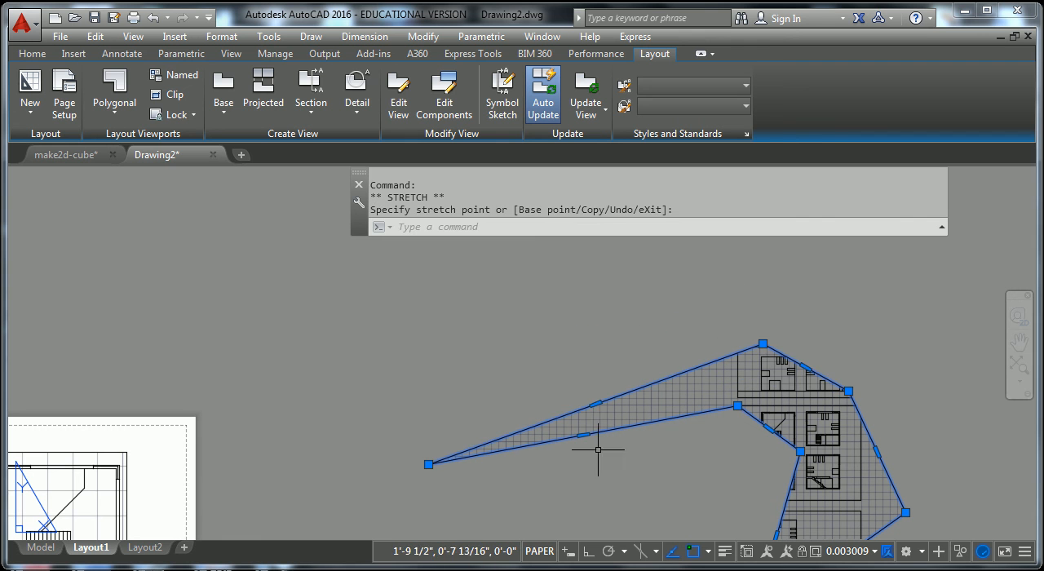
click(737, 406)
click(737, 405)
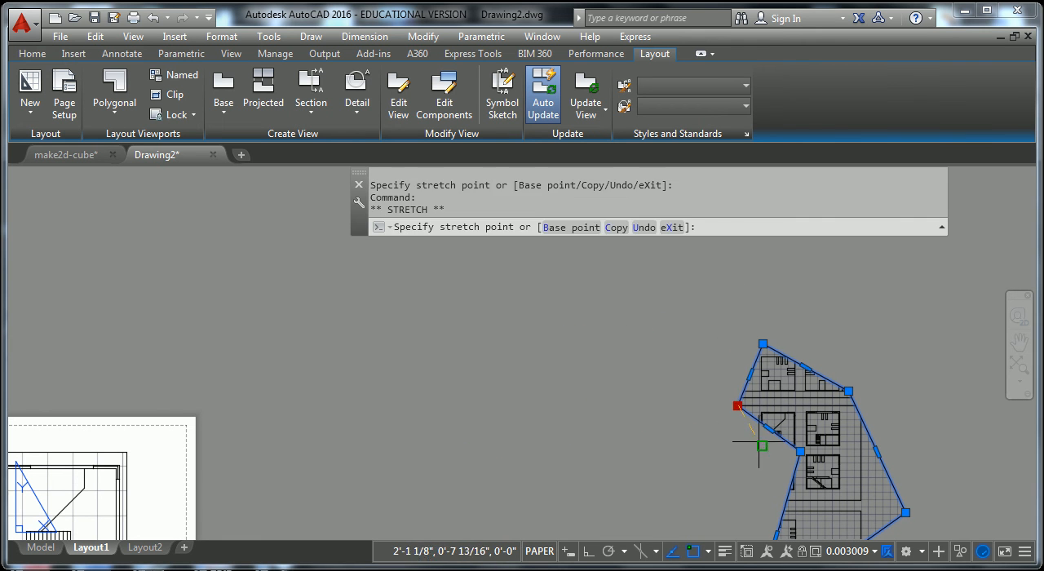
click(745, 452)
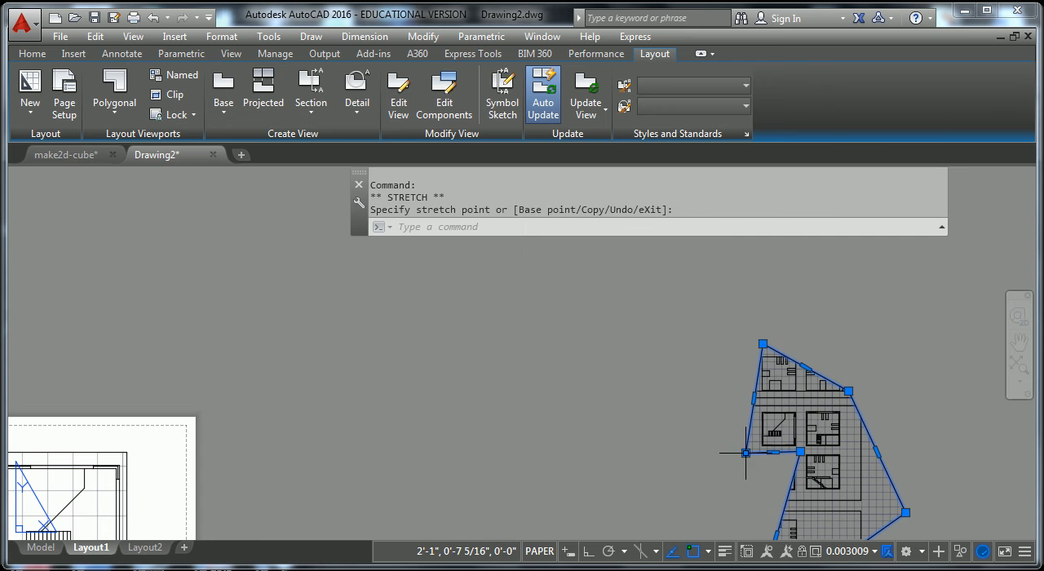
click(763, 343)
click(738, 406)
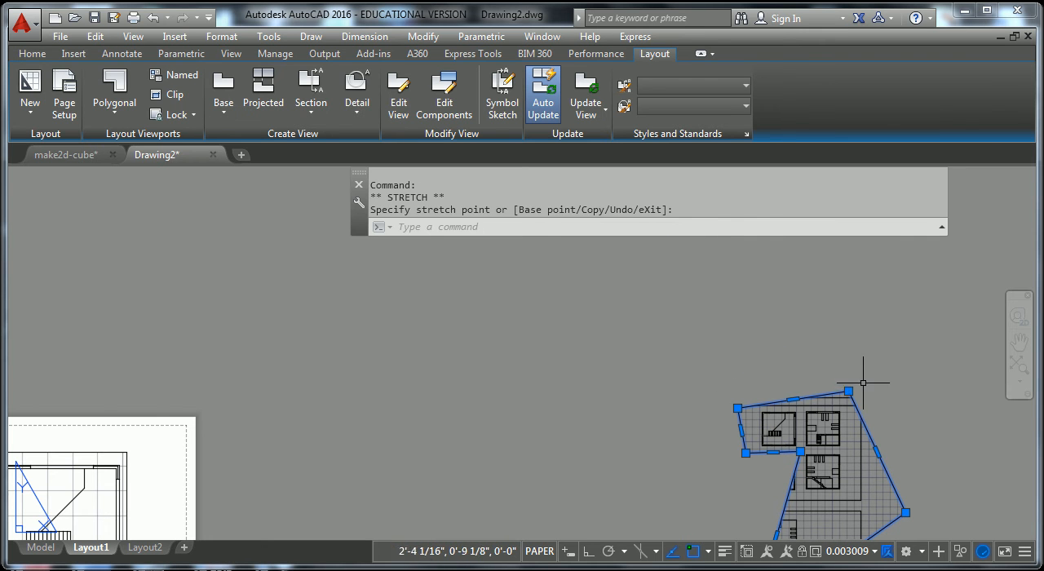
Lower the polygonal viewport's top-right corner to just above the plans, roughly level with its top-left corner.
click(848, 392)
scroll(840, 375, up, 6)
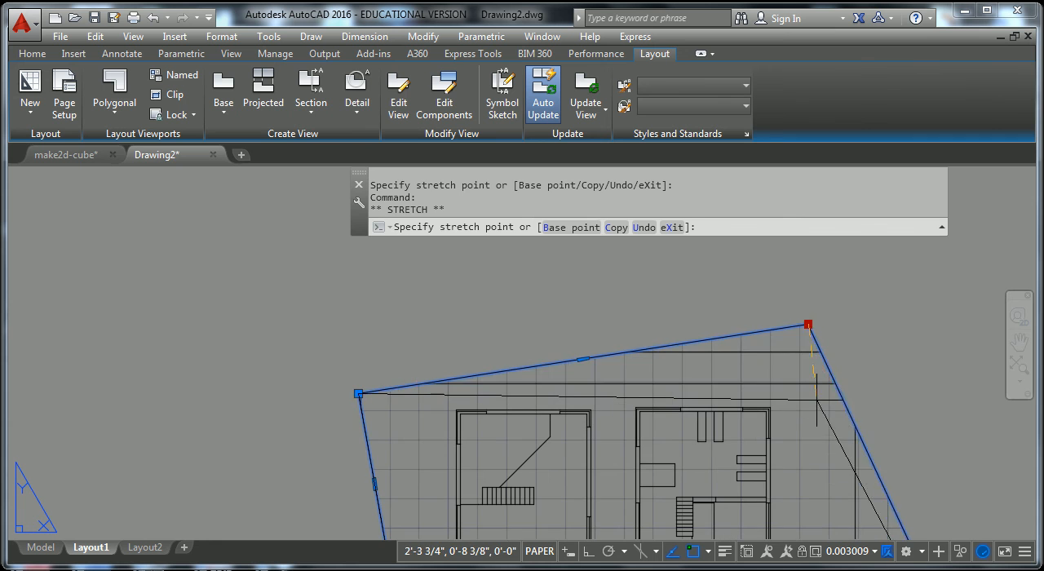
click(816, 399)
Stretch the polygonal viewport's far-right corner in to just outside the lower plan with the diagonal staircase.
scroll(832, 402, down, 6)
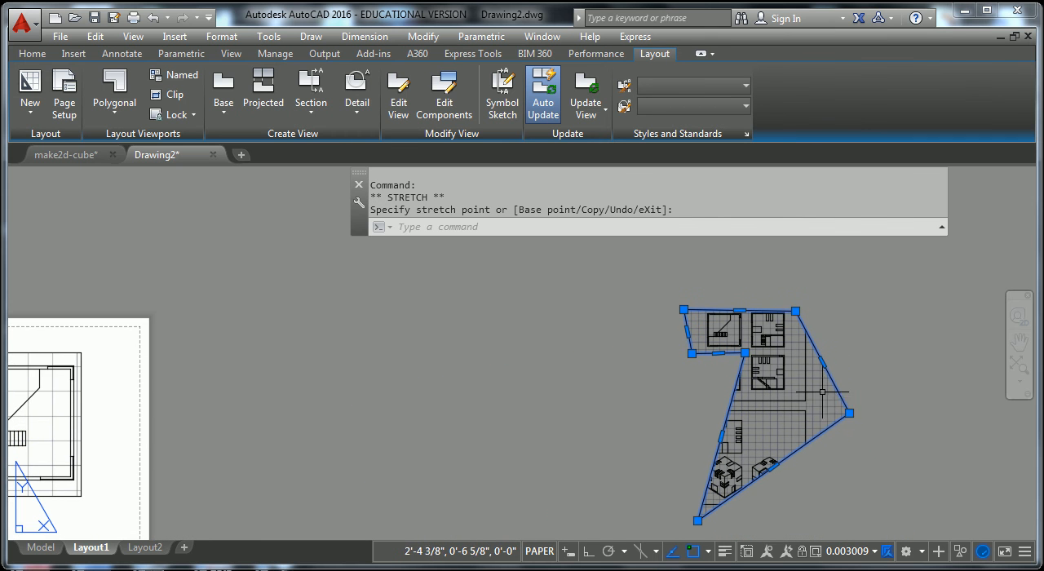
click(849, 413)
scroll(881, 422, up, 4)
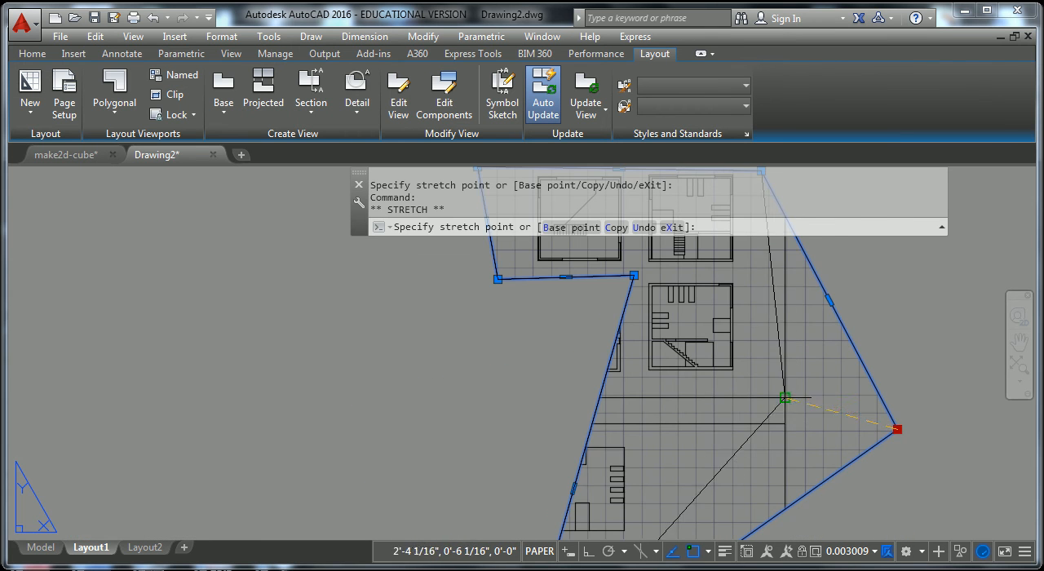
click(759, 384)
scroll(756, 400, down, 4)
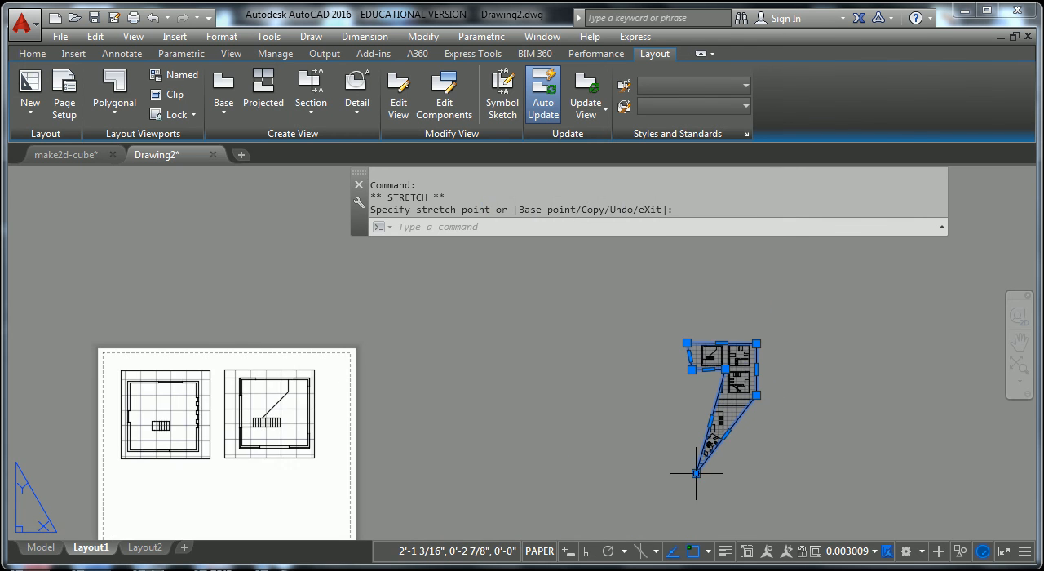
Move the polygonal viewport's bottom tip up to just below the lower plan's left edge, shifting the overlapping right corner outward.
click(696, 473)
scroll(717, 461, up, 4)
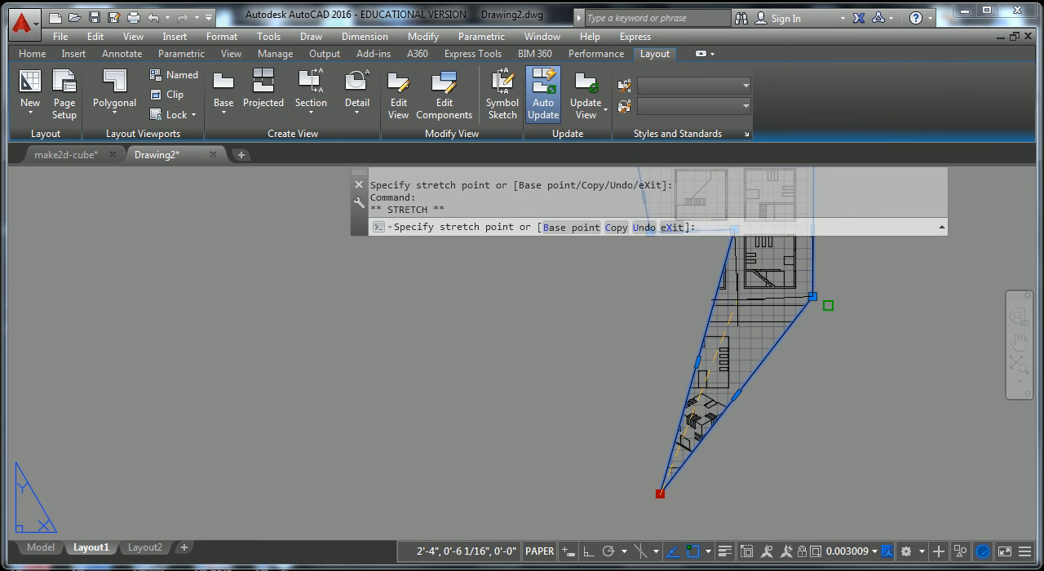
click(812, 298)
scroll(759, 303, down, 4)
click(787, 301)
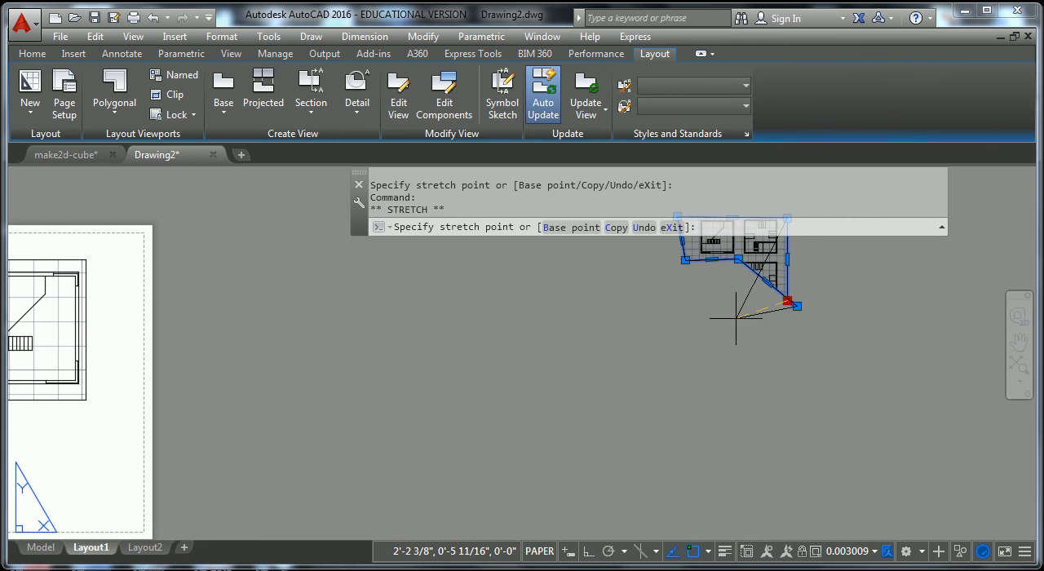
click(834, 299)
click(797, 306)
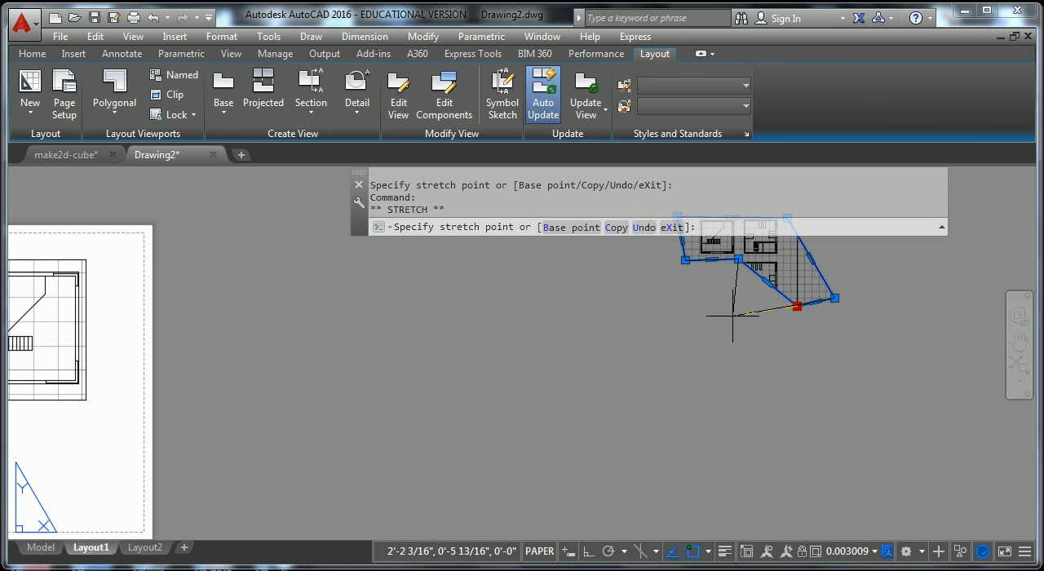
scroll(738, 293, up, 3)
click(731, 299)
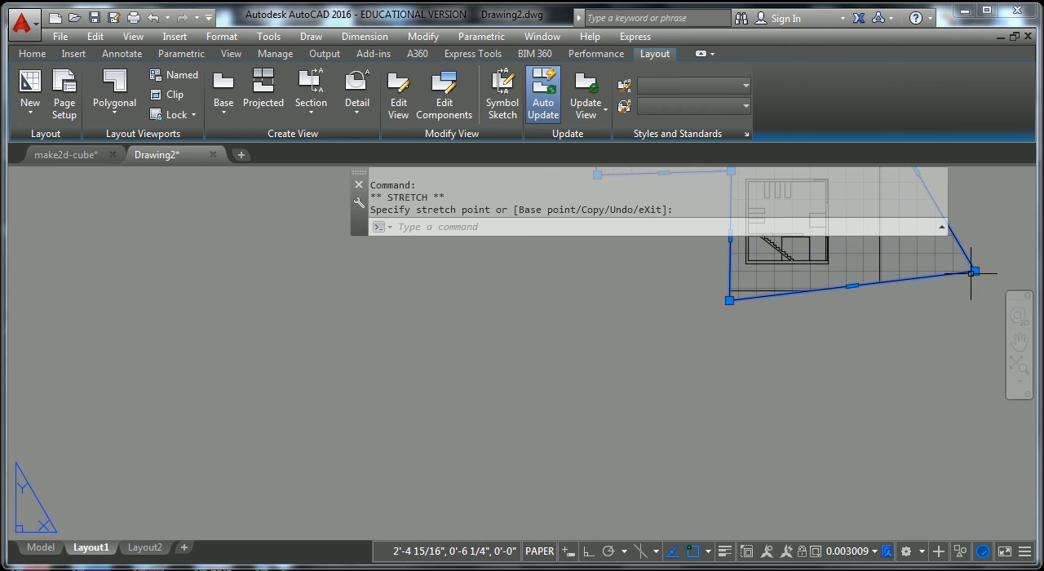
click(973, 271)
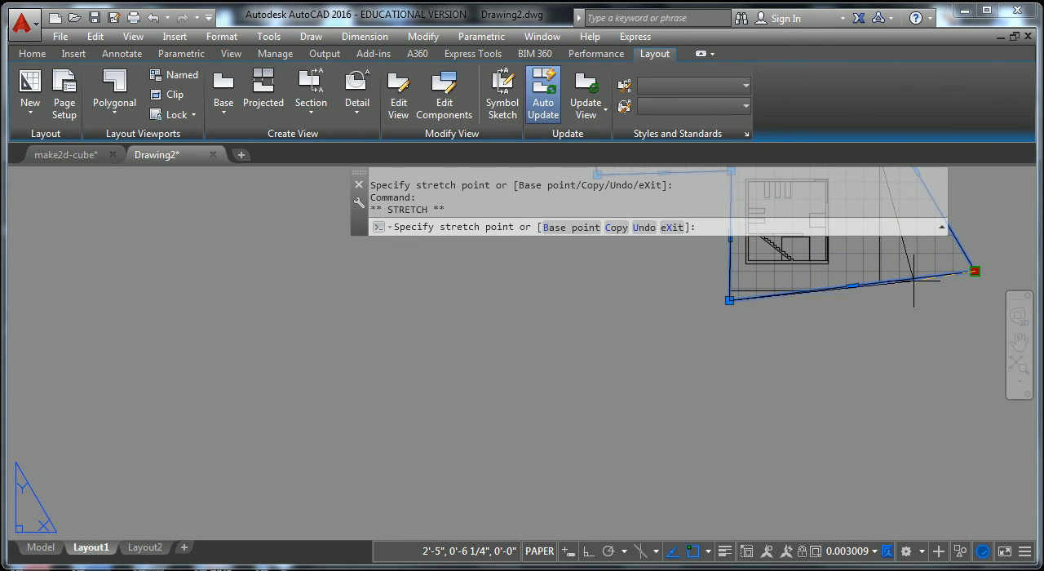
click(844, 280)
key(ctrl+z)
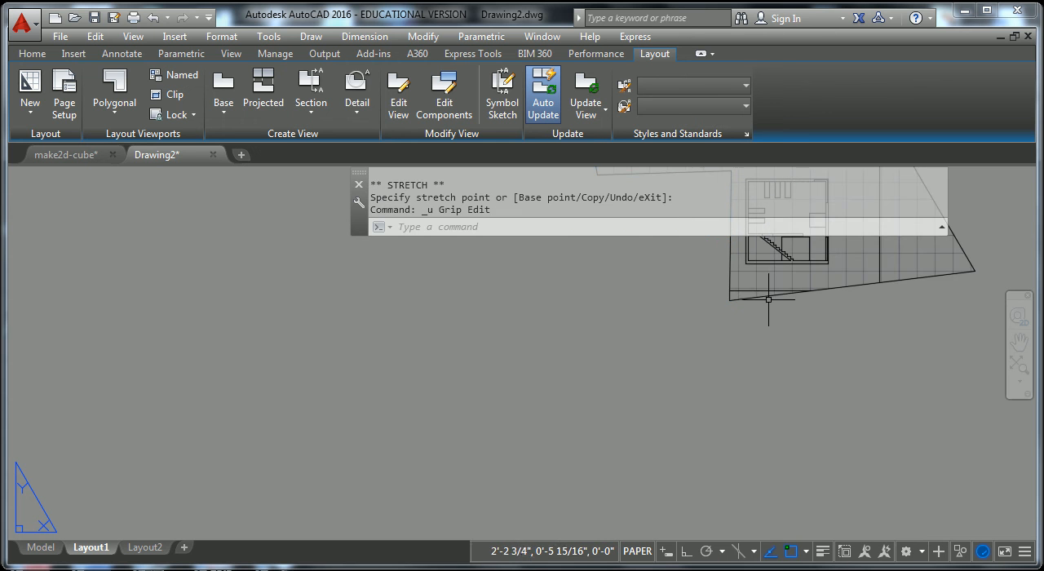
Stretch the polygonal viewport's lower-right corner in to just below and right of the lower plan.
scroll(881, 355, down, 3)
click(856, 365)
scroll(774, 365, up, 4)
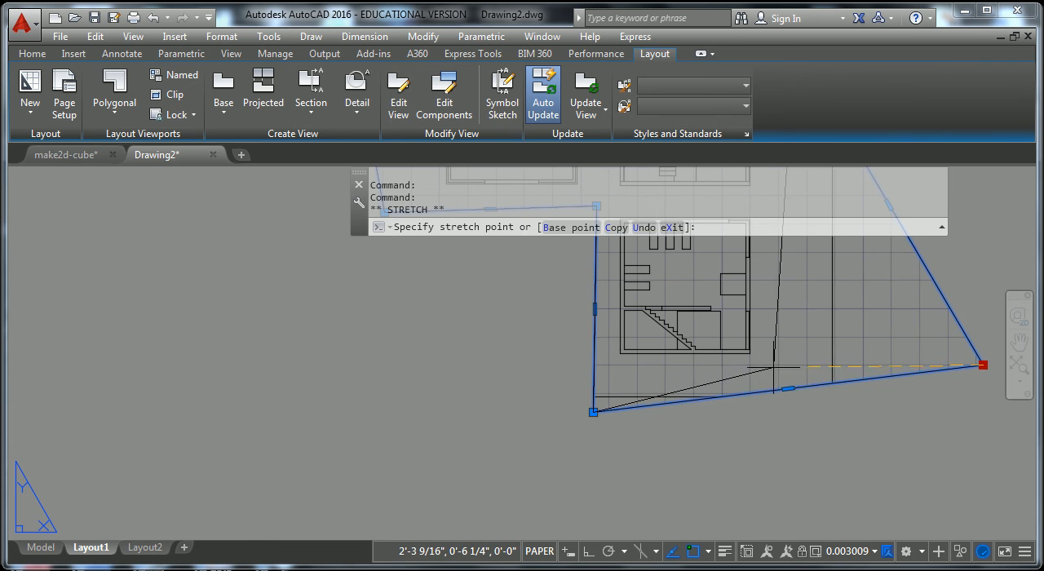
click(773, 367)
Raise the polygonal viewport's lower-left corner to just below the lower plan, close to its left wall.
click(593, 412)
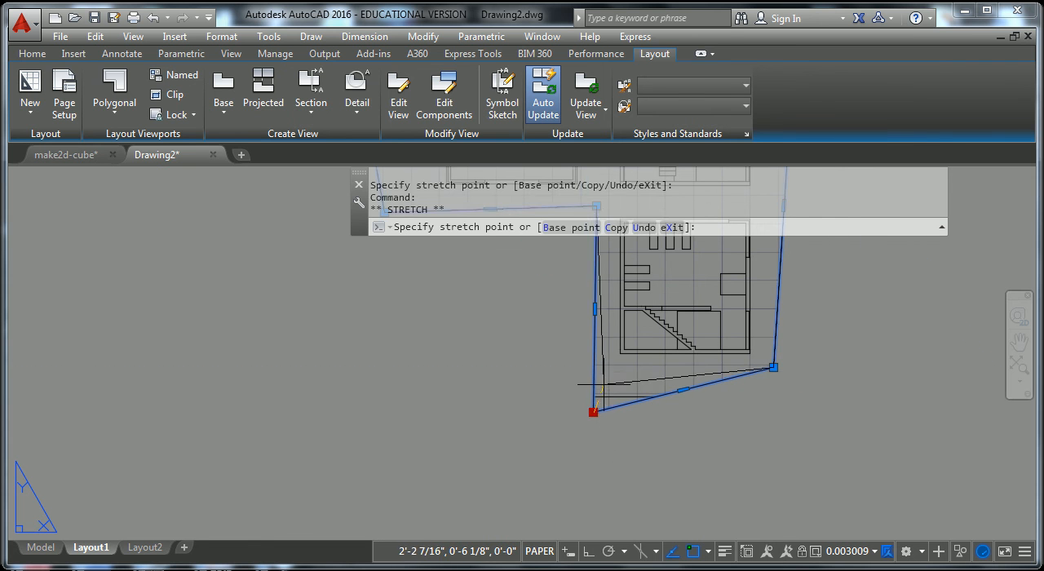
scroll(602, 385, up, 2)
click(605, 376)
scroll(646, 364, down, 8)
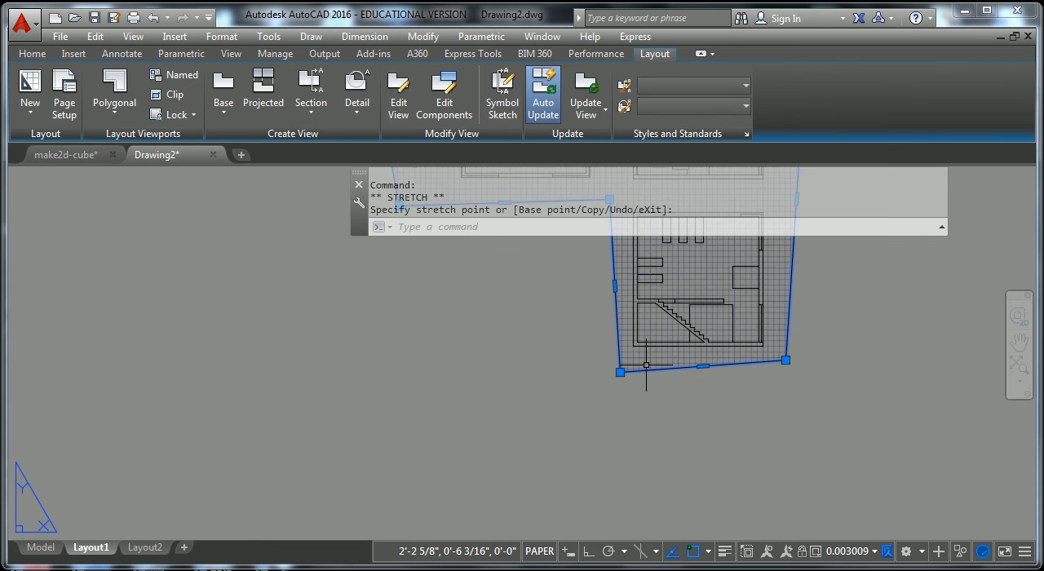
scroll(646, 365, down, 3)
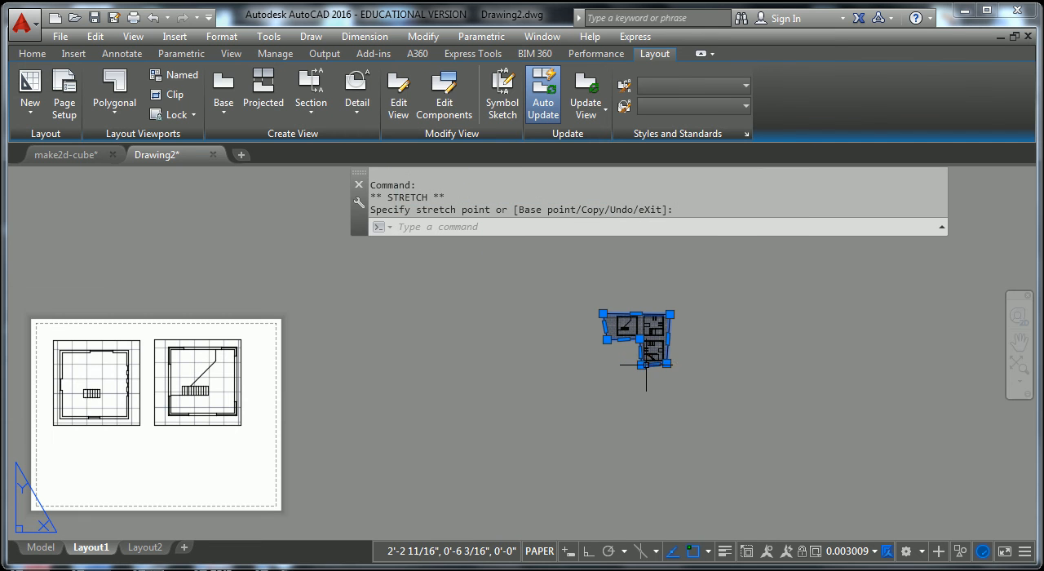
Erase the polygonal viewport beside the sheet and return to the sheet with the two floor plan viewports.
key(Escape)
key(Escape)
scroll(644, 387, up, 4)
click(742, 296)
click(718, 333)
key(Delete)
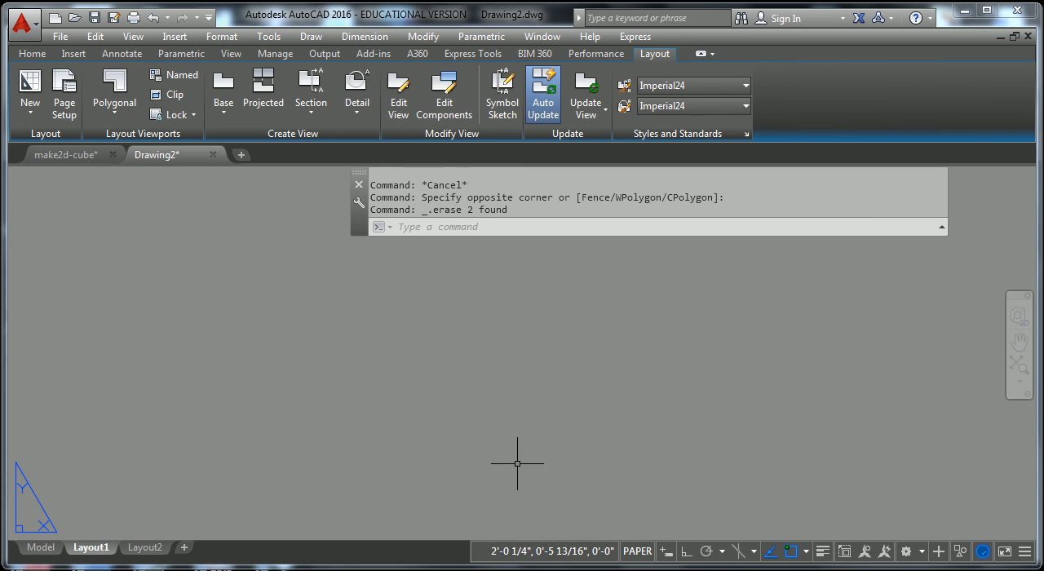
scroll(475, 445, down, 4)
middle_drag(360, 402, 715, 353)
middle_drag(616, 454, 639, 360)
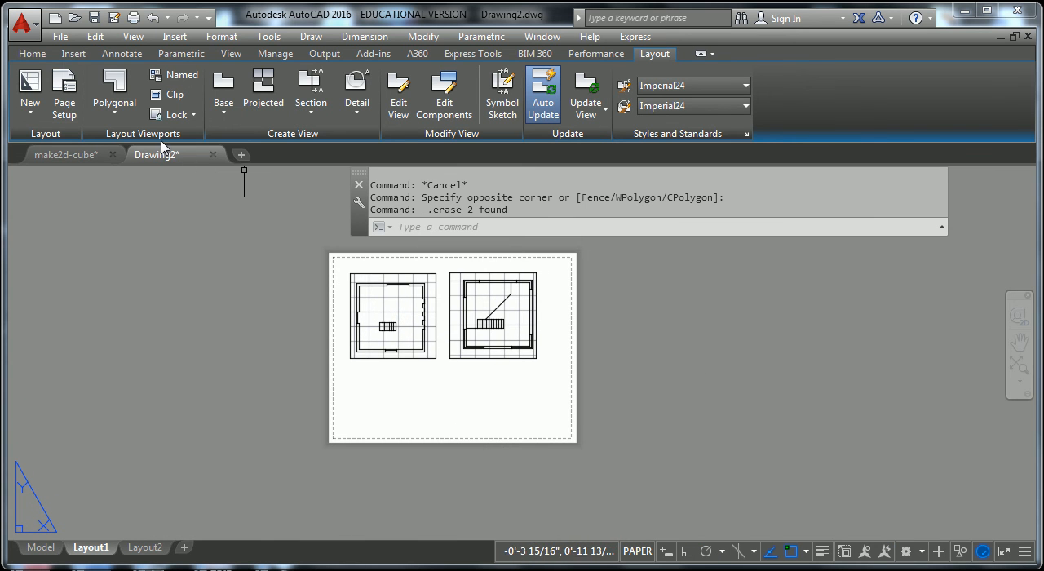
click(115, 115)
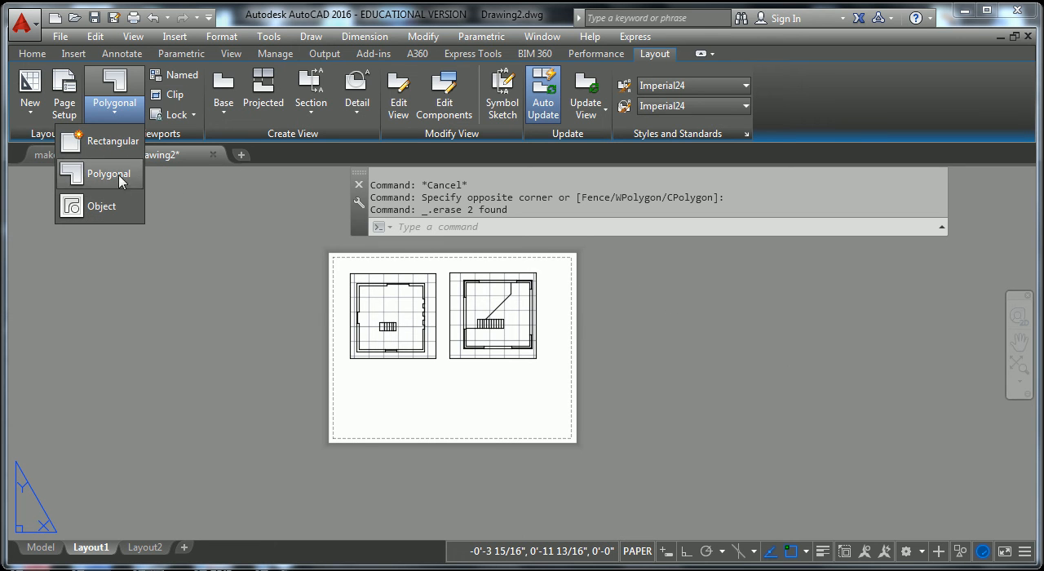
key(Escape)
key(Escape)
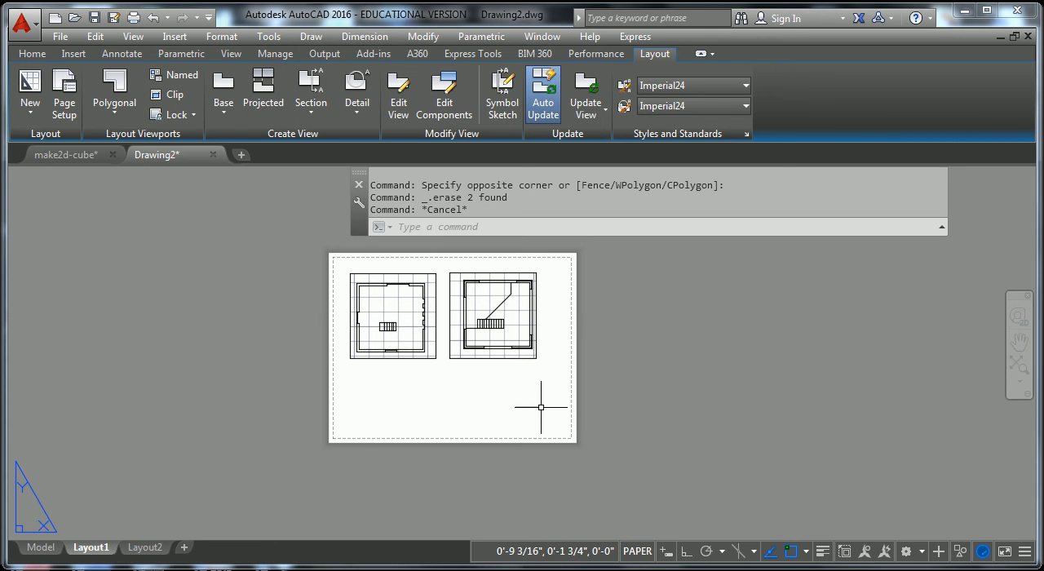
click(534, 351)
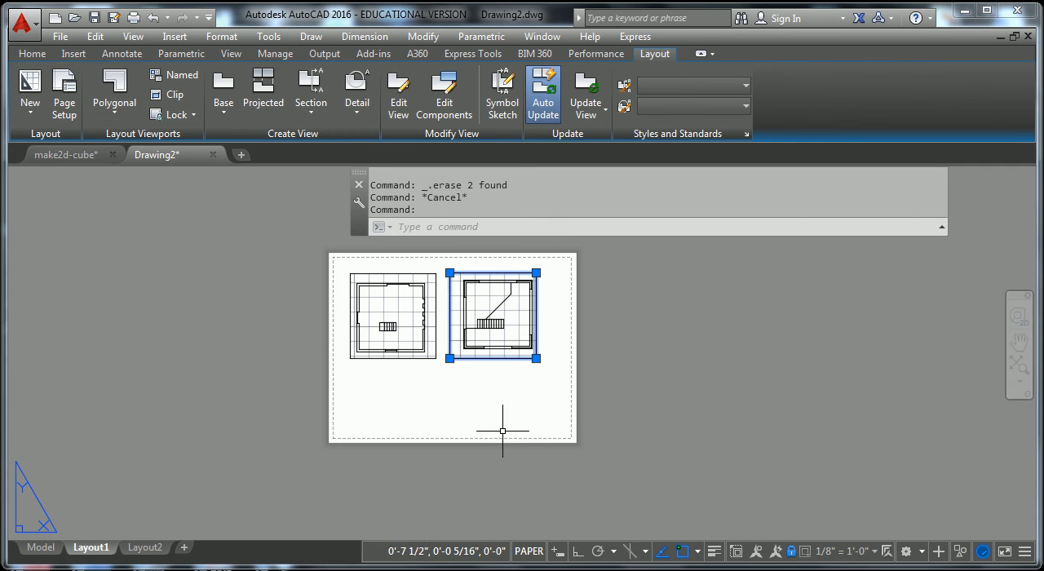
key(Escape)
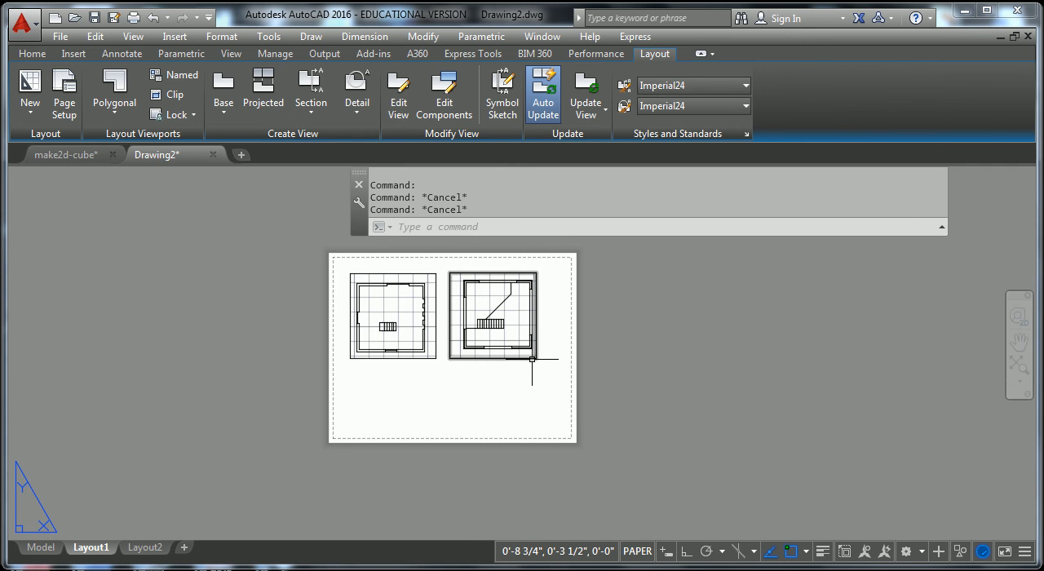
key(Escape)
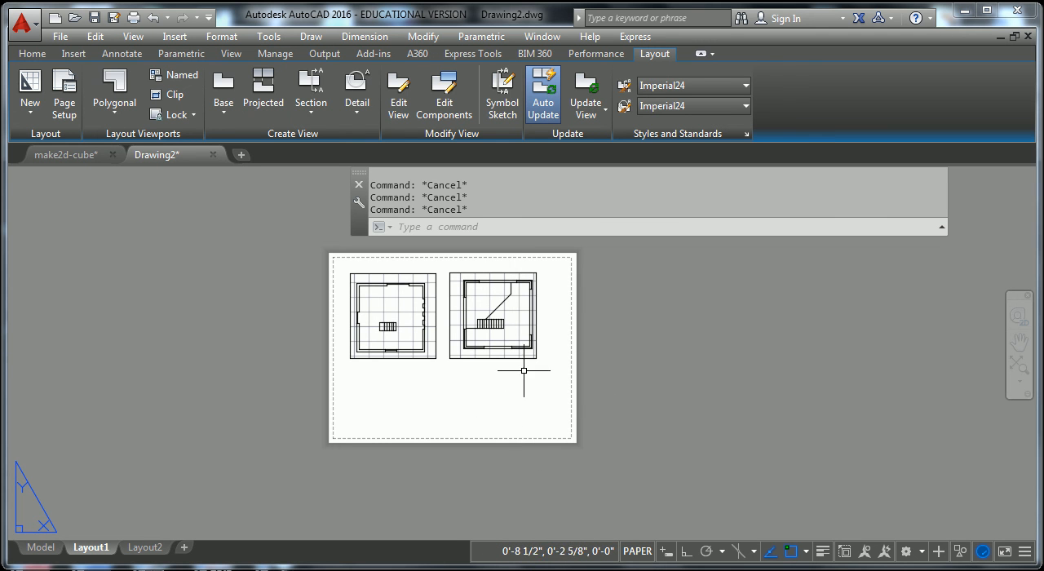
key(Escape)
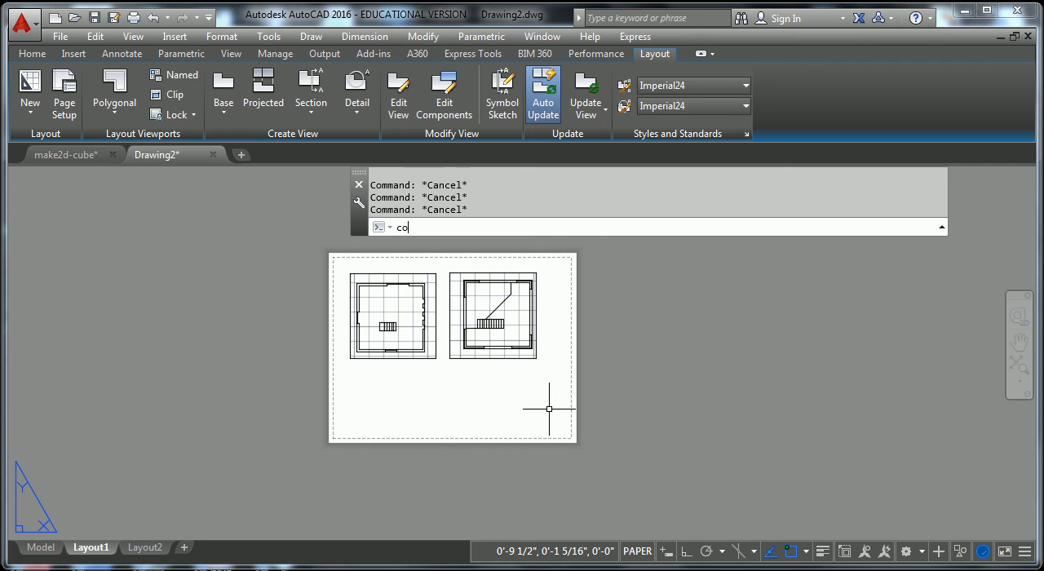
Copy the sheet's right-hand floor plan viewport to the empty area right of the sheet.
click(534, 358)
key(Return)
click(483, 406)
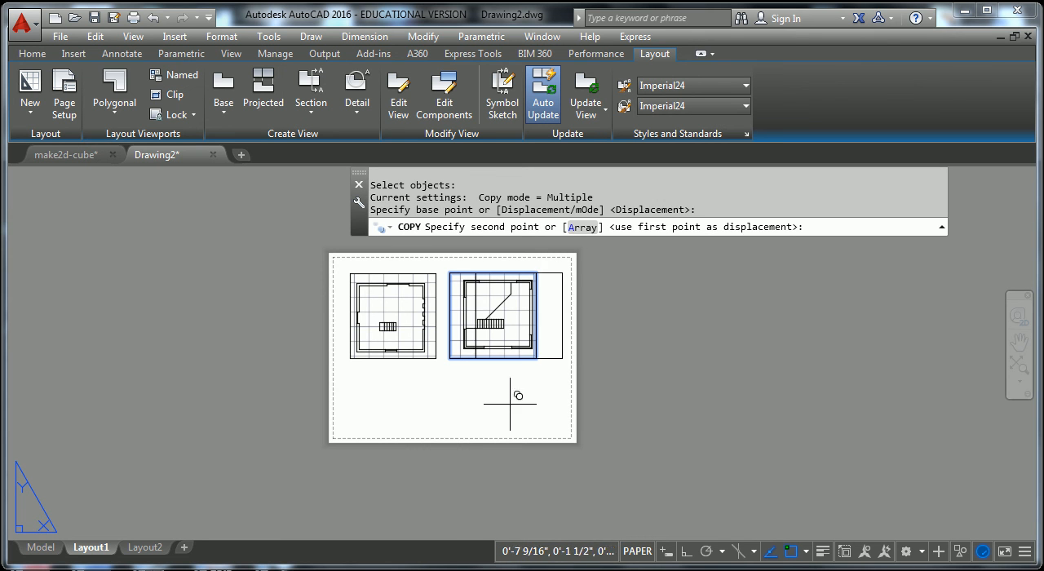
click(653, 404)
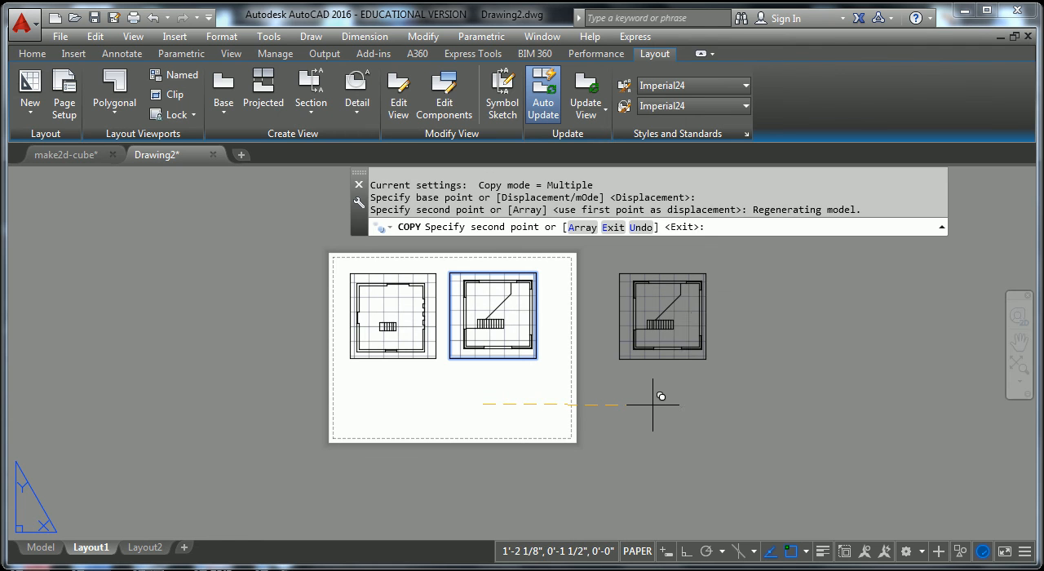
key(Escape)
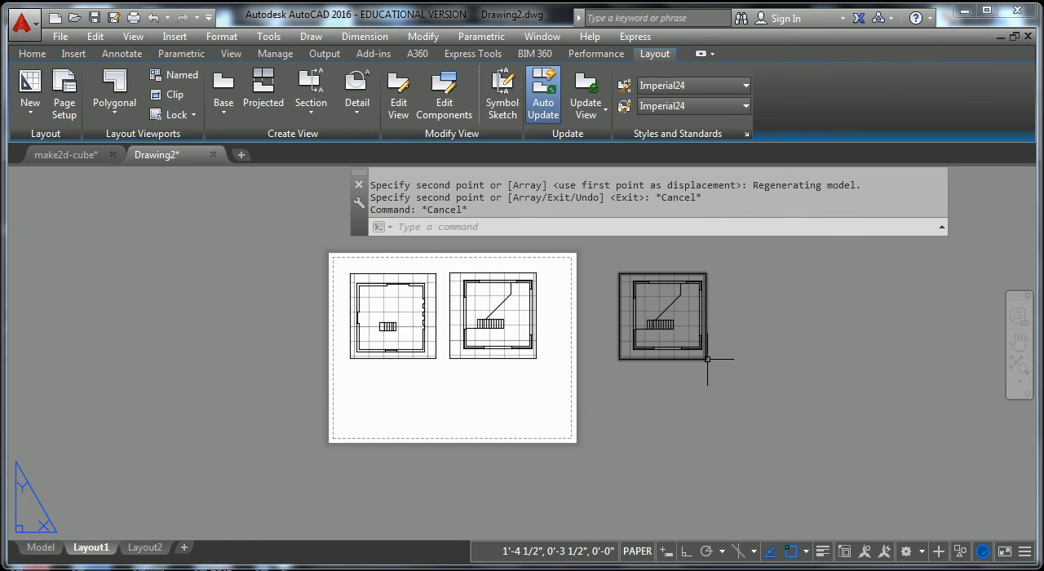
Pan the model view inside the copied viewport to the adjacent plan on the right, and return to paper space.
click(706, 357)
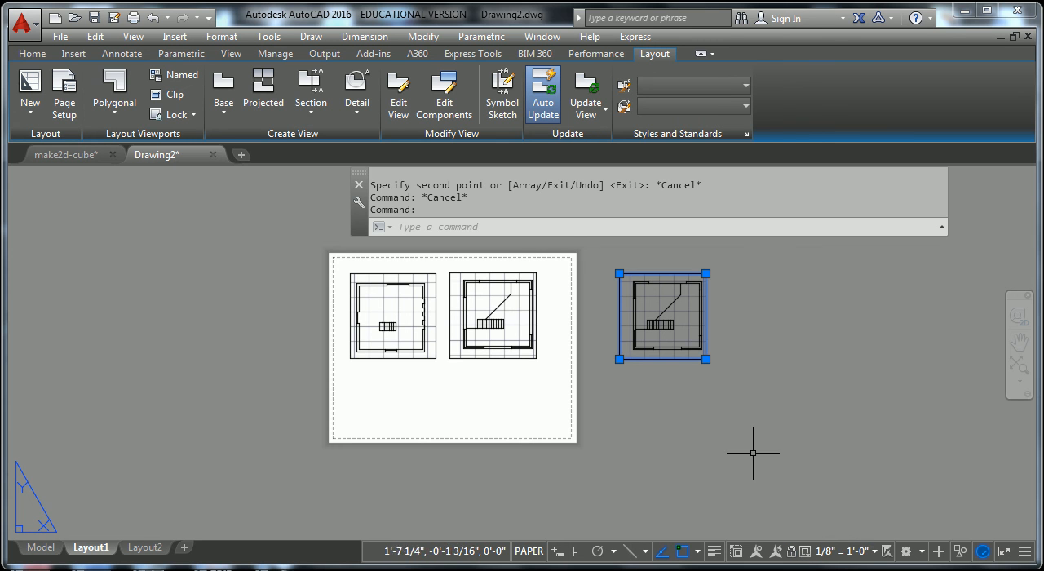
double_click(681, 326)
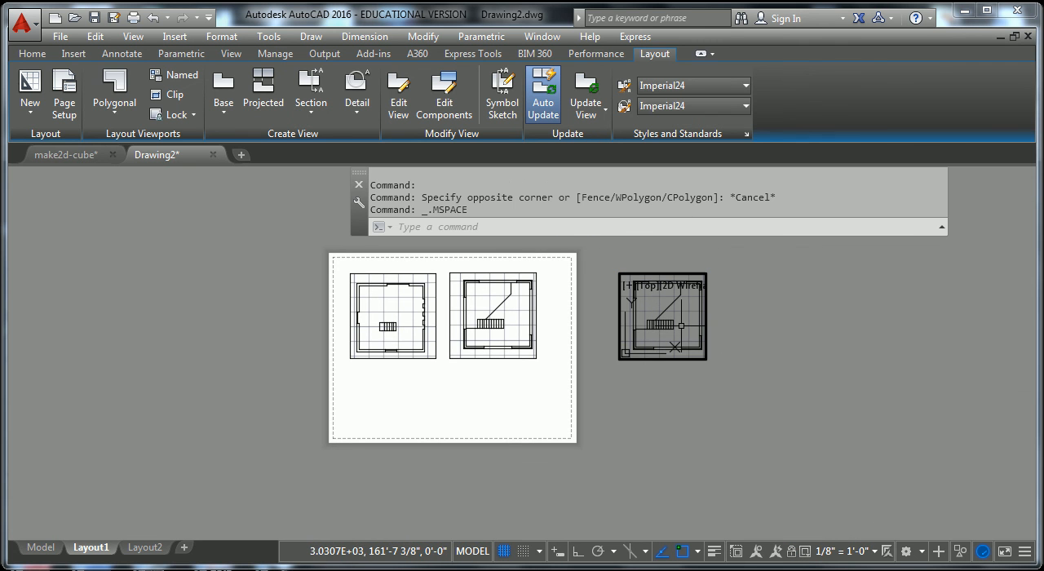
middle_drag(681, 326, 598, 323)
double_click(768, 383)
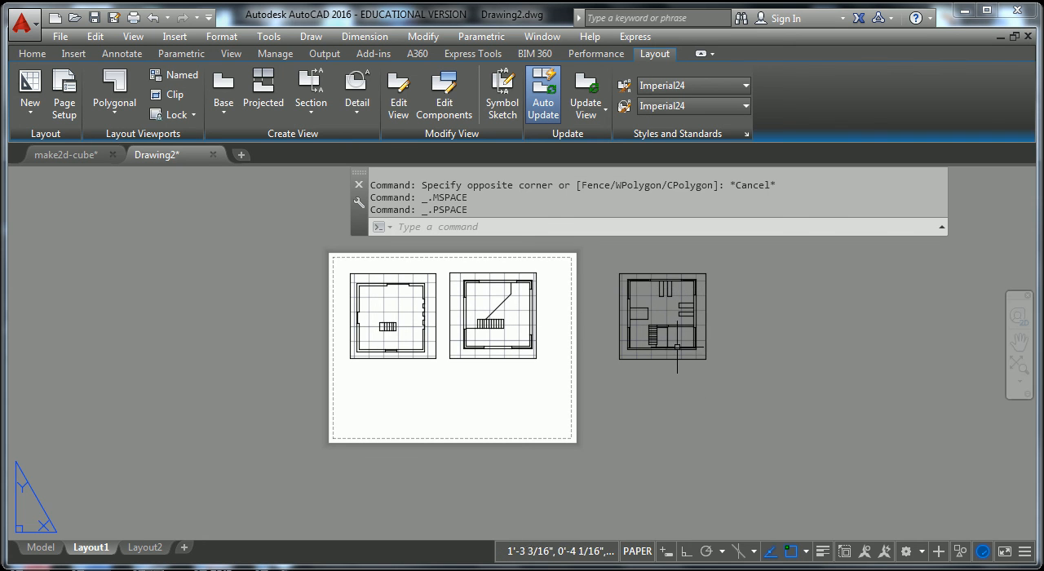
key(Escape)
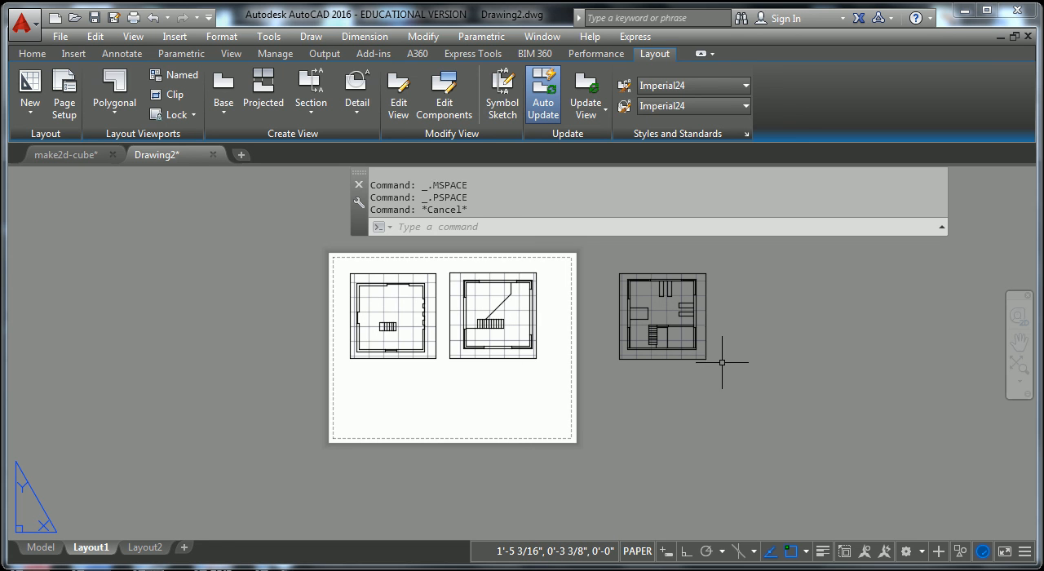
Copy the off-sheet viewport once more, placing the duplicate just to its right.
text(cop)
key(Return)
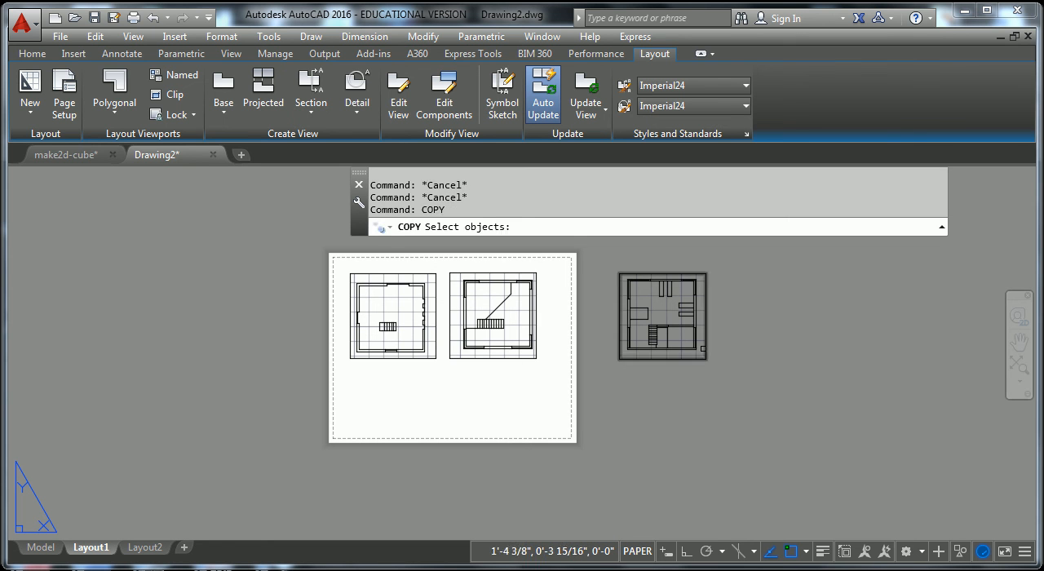
click(668, 358)
key(Return)
click(672, 390)
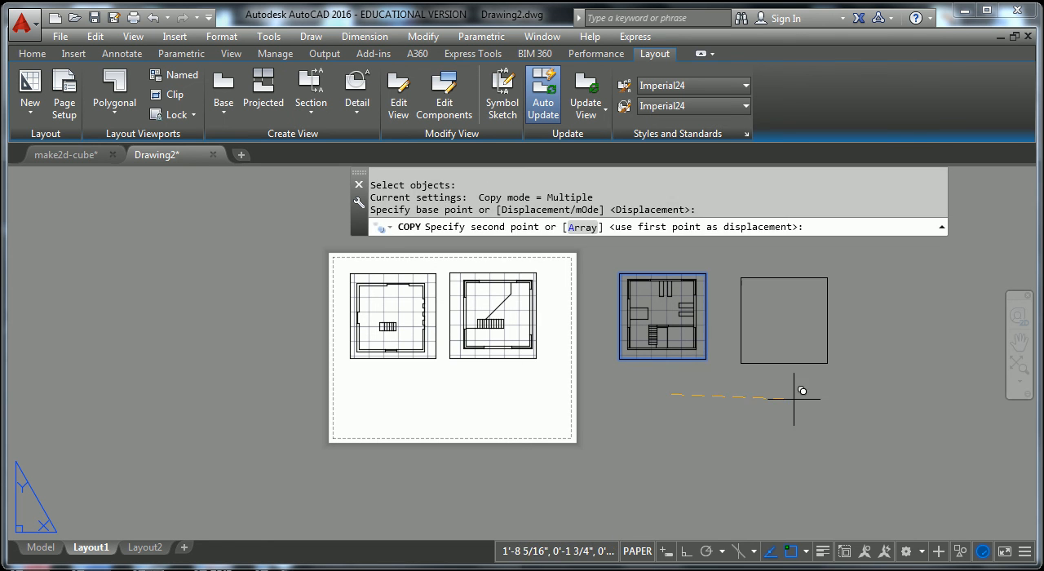
click(782, 394)
key(Escape)
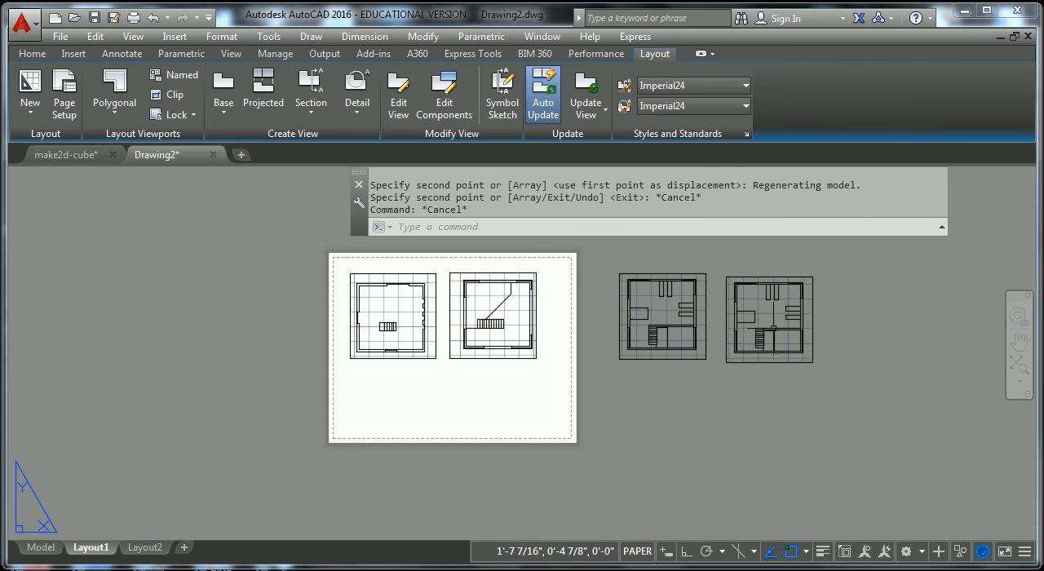
Pan the model view inside the newest viewport copy to the plan below with the diagonal staircase, and return to paper space.
double_click(769, 320)
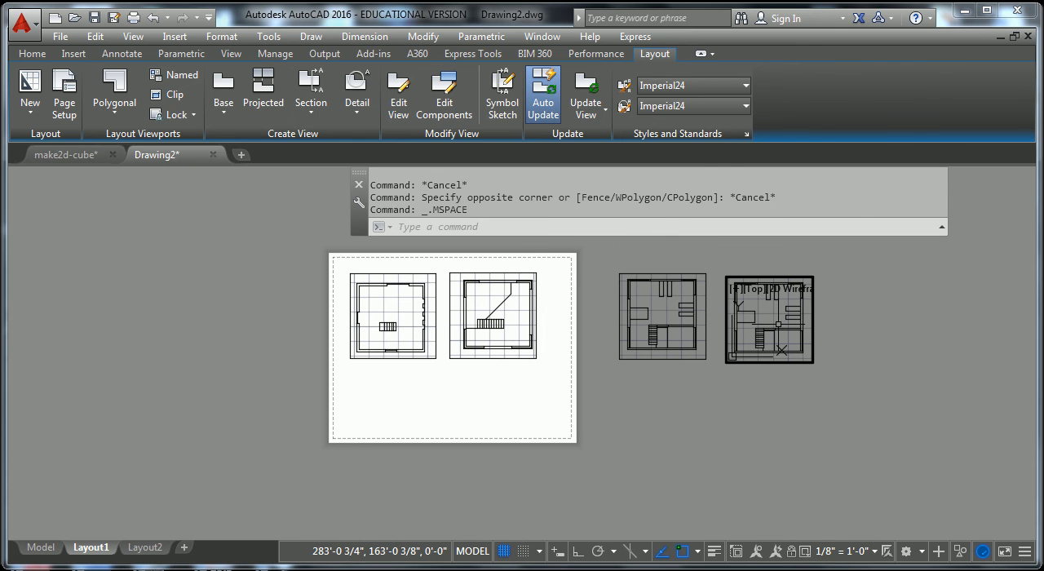
middle_drag(777, 325, 779, 242)
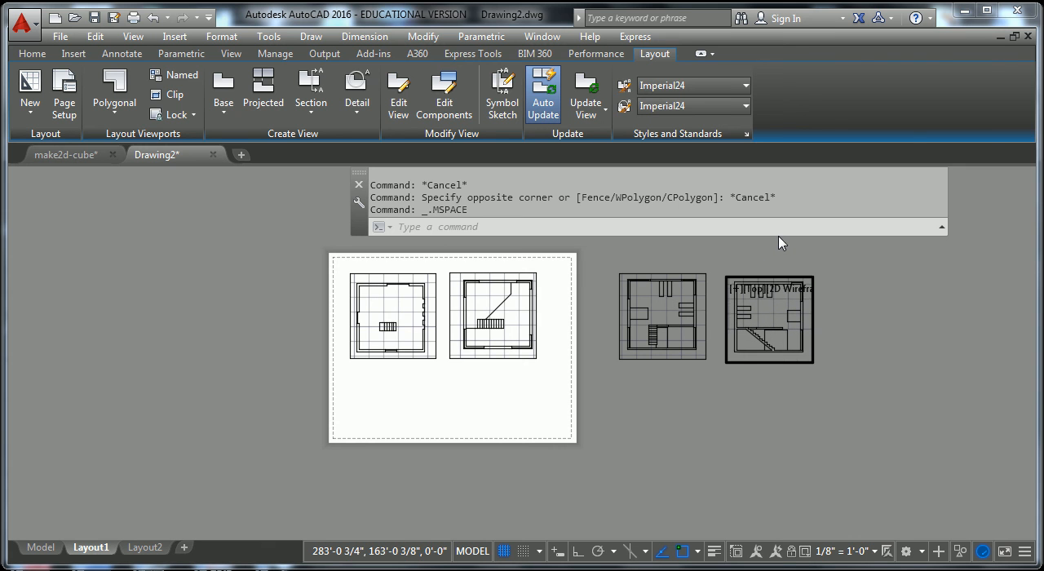
key(Escape)
key(Escape)
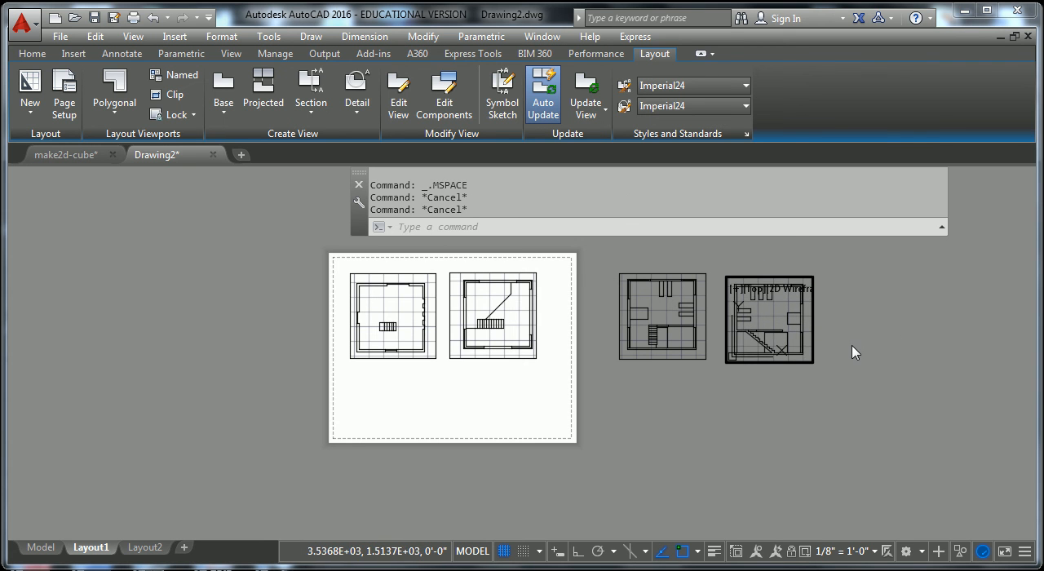
double_click(852, 372)
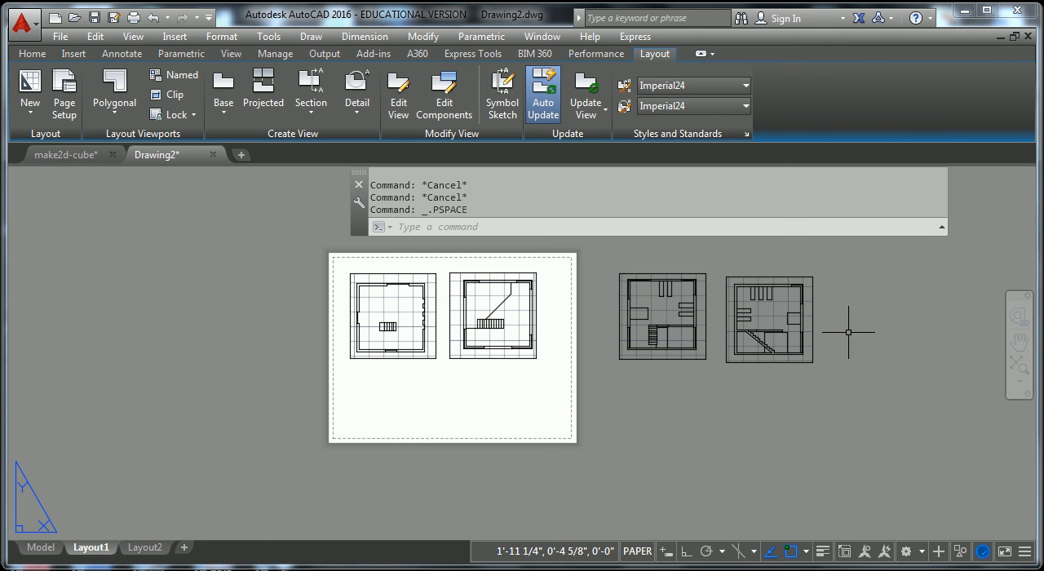
Lock the display of the rightmost off-sheet viewport at its 1/8" = 1'-0" scale and clear the selection.
click(813, 291)
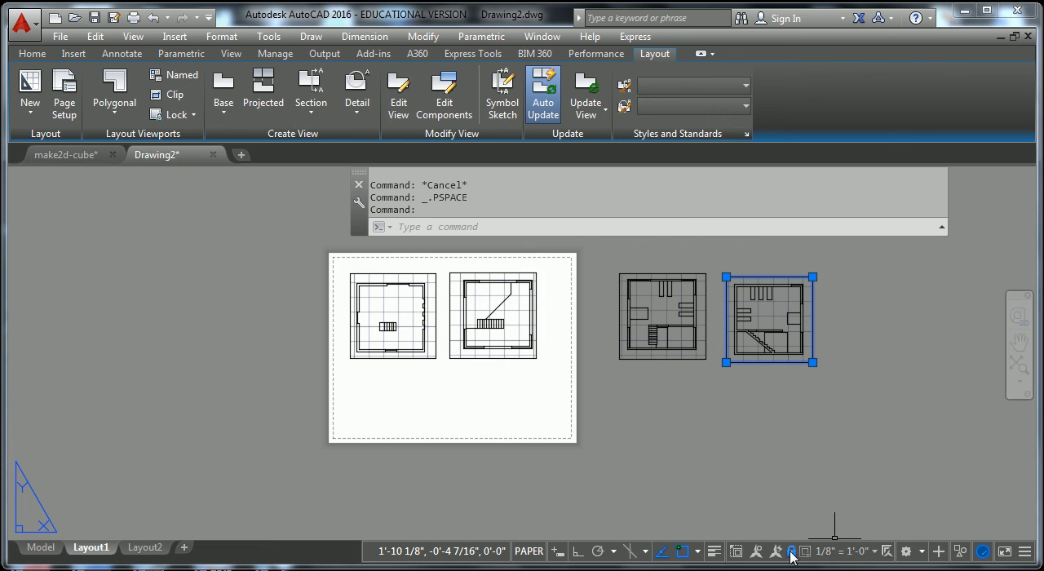
click(869, 482)
key(Escape)
key(Escape)
key(Escape)
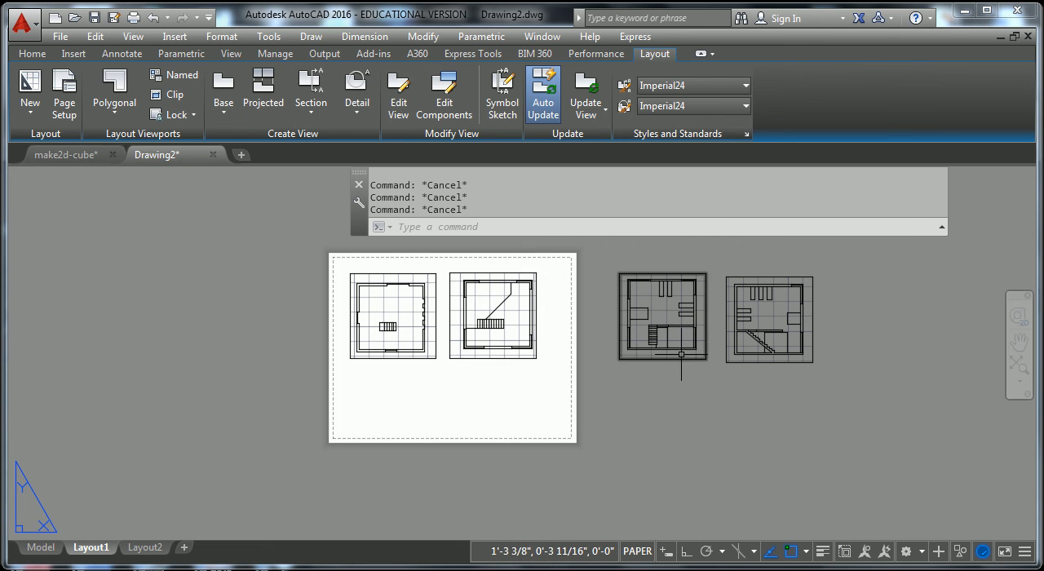
Check the view lock and scale of the off-sheet viewport nearest the sheet.
click(690, 362)
click(675, 353)
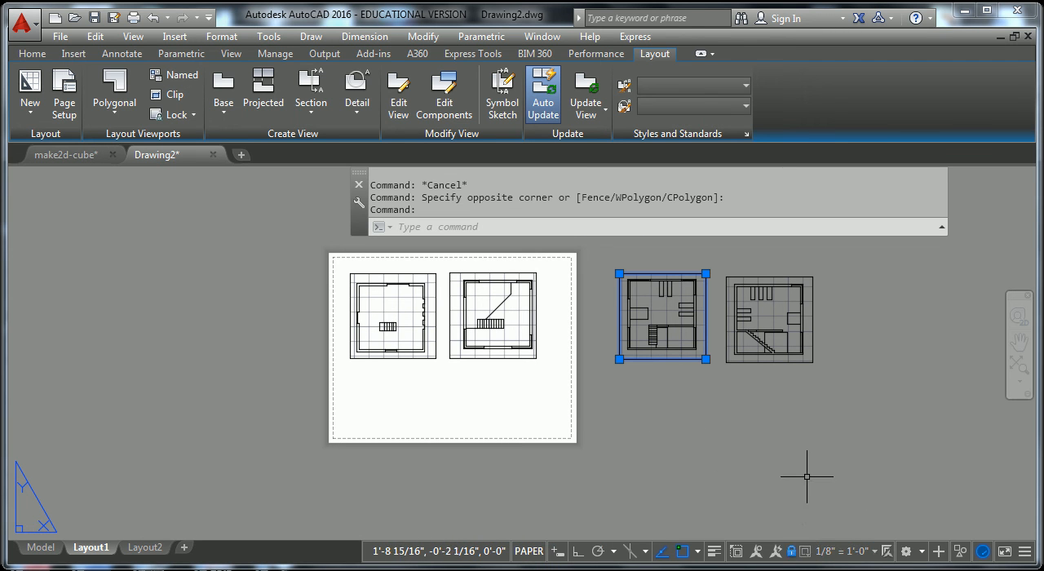
key(Escape)
key(Escape)
click(696, 359)
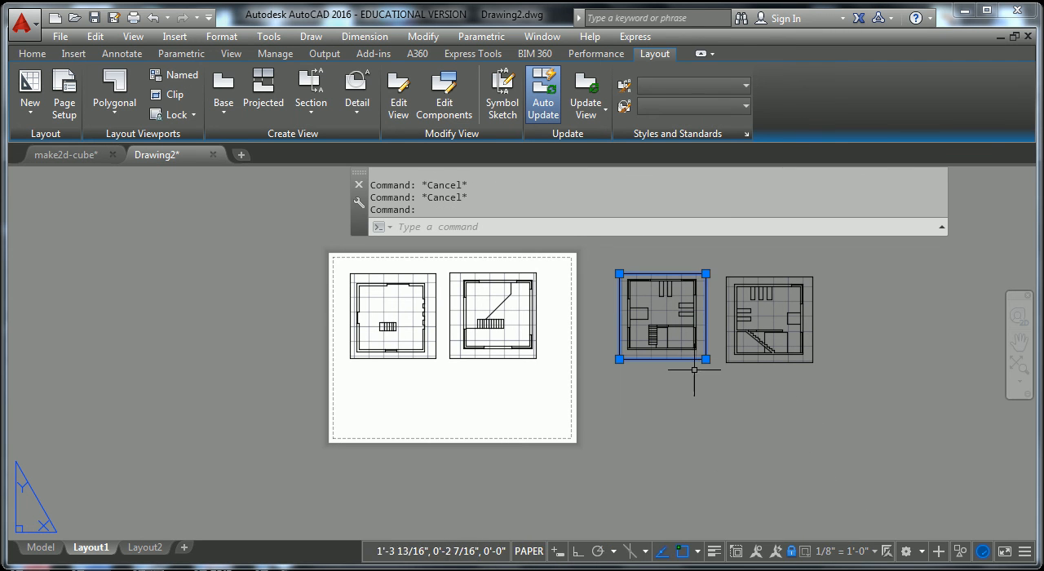
key(Escape)
Move the off-sheet viewport nearest the sheet onto the page, below the left-hand floor plan.
text(m)
key(space)
click(680, 371)
click(672, 352)
key(space)
click(666, 328)
click(407, 405)
Move the remaining off-sheet viewport with the diagonal staircase onto the page, below the right-hand floor plan.
key(space)
click(781, 419)
click(739, 351)
key(space)
click(782, 330)
click(506, 429)
key(Escape)
key(Escape)
Move all four viewports together slightly up and to the right so they fit on the sheet.
click(552, 406)
click(409, 335)
text(m)
key(space)
click(684, 367)
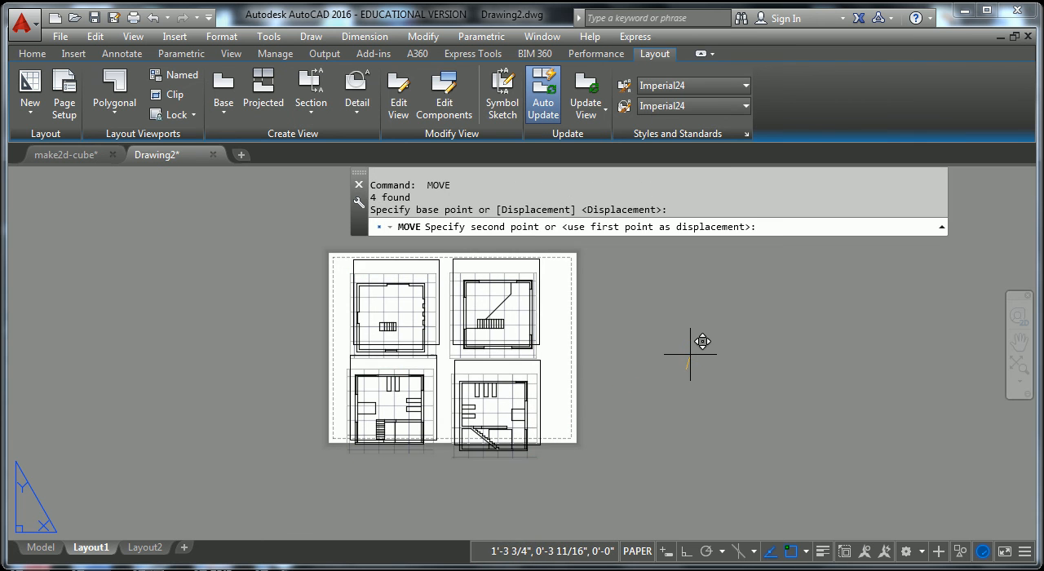
click(690, 351)
key(Escape)
key(Escape)
click(659, 419)
key(Escape)
key(Escape)
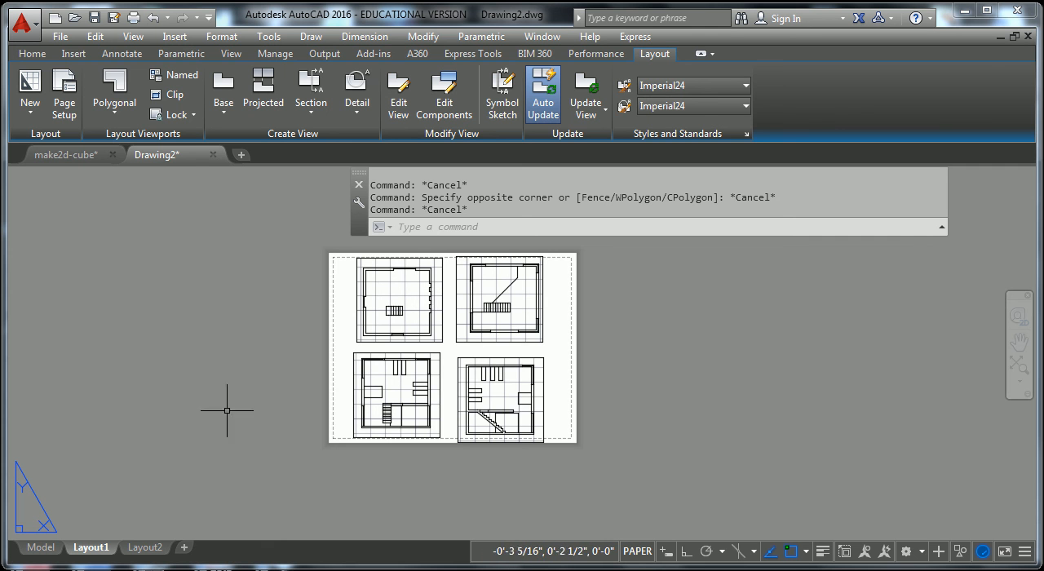
Compare the full drawing in model space with the four-viewport sheet on Layout1, ending on Layout1.
click(41, 547)
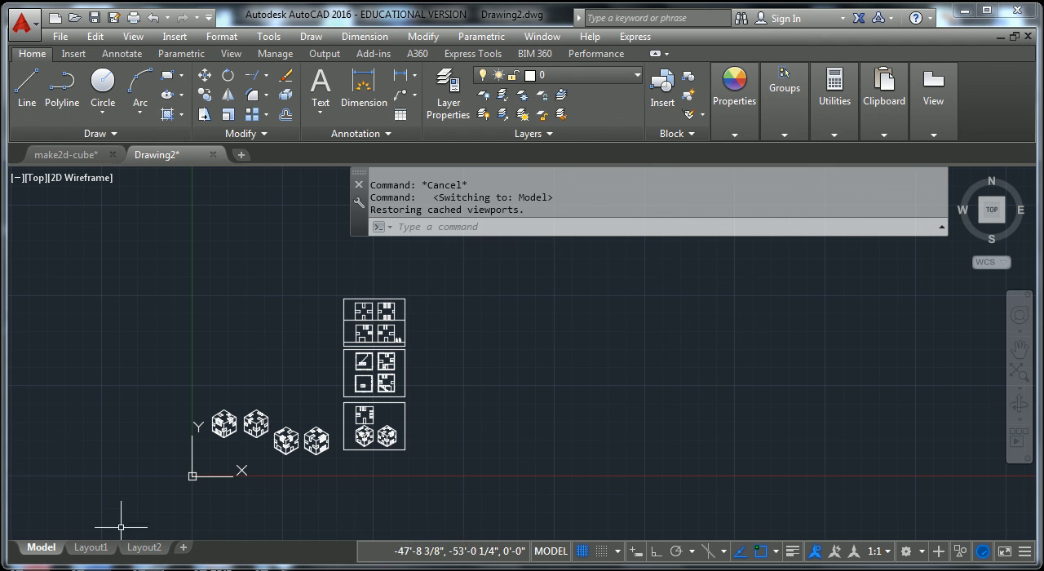
click(88, 548)
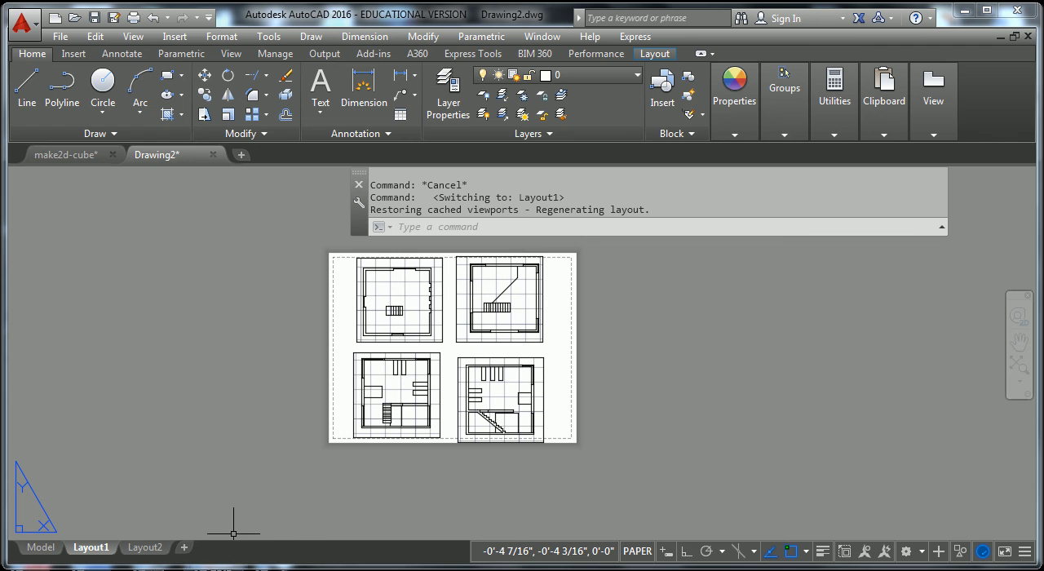
click(40, 548)
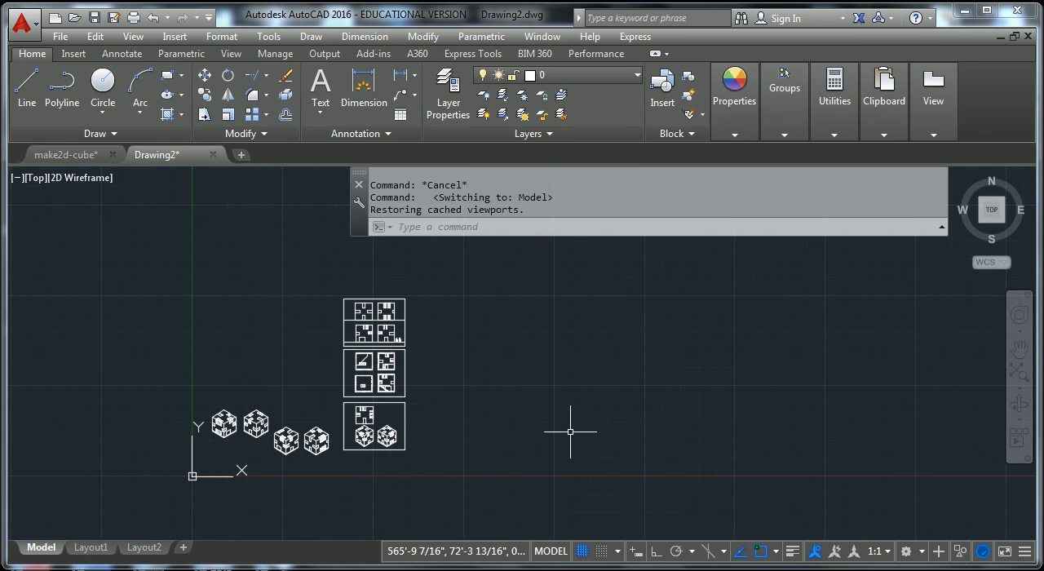
click(89, 547)
Turn off the drawing grid inside the upper-right viewport and return to paper space.
double_click(519, 309)
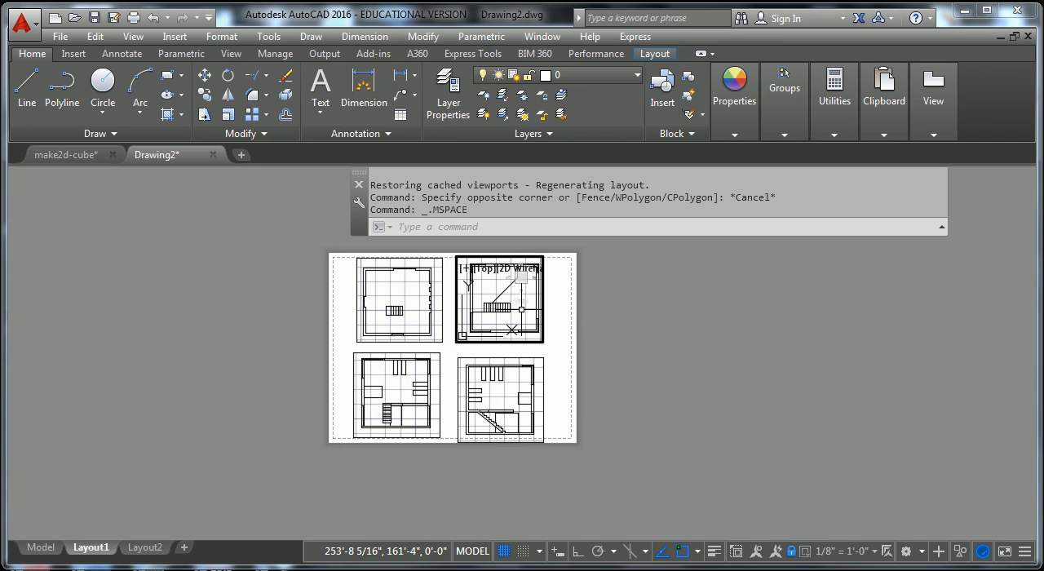
click(504, 553)
double_click(608, 369)
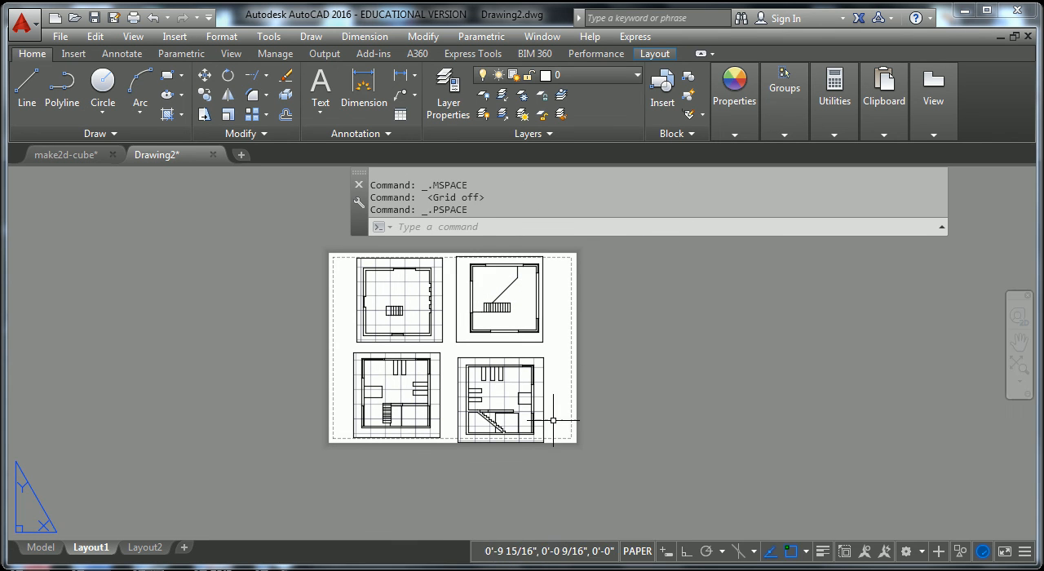
Turn off the drawing grid inside the lower-right viewport with the diagonal staircase and return to paper space.
double_click(508, 393)
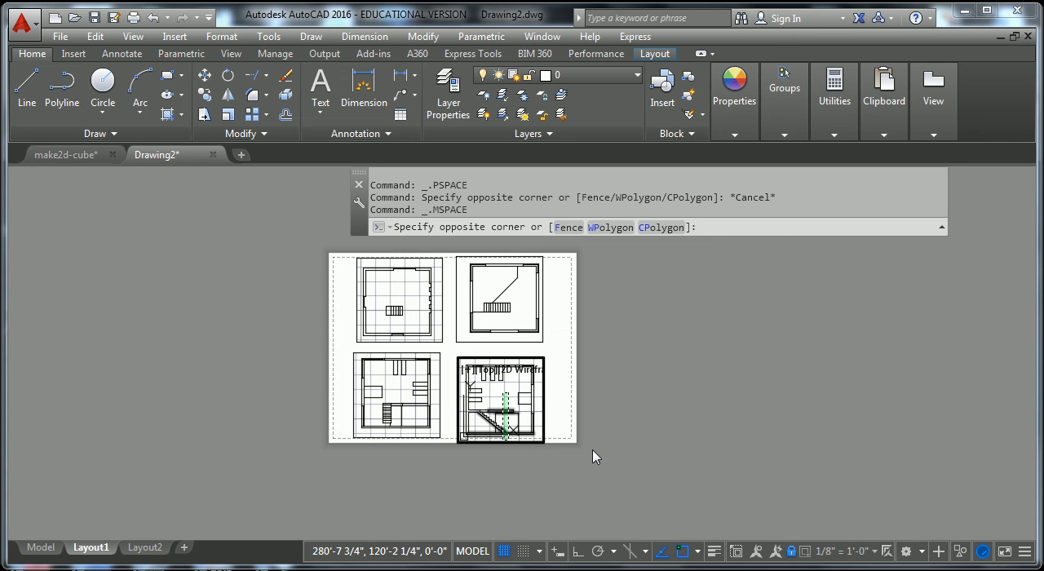
key(F7)
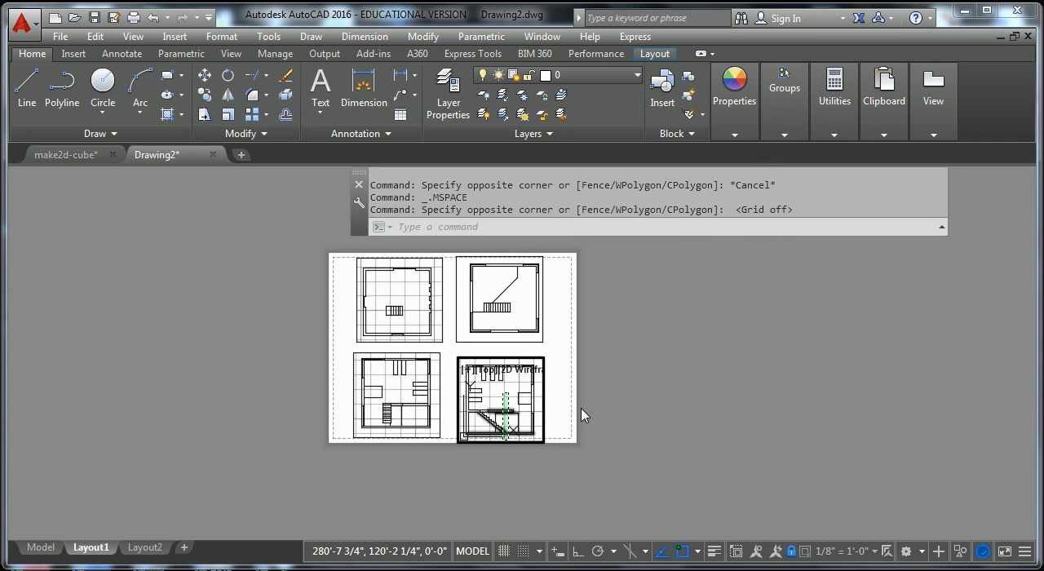
key(Escape)
click(494, 397)
key(Escape)
key(Escape)
scroll(518, 412, up, 2)
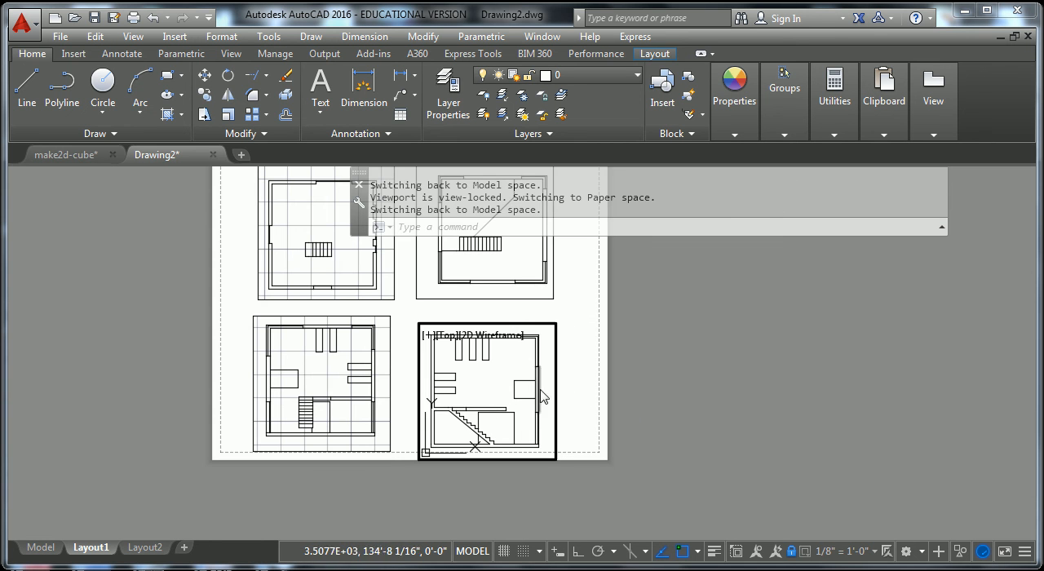
double_click(675, 400)
key(Escape)
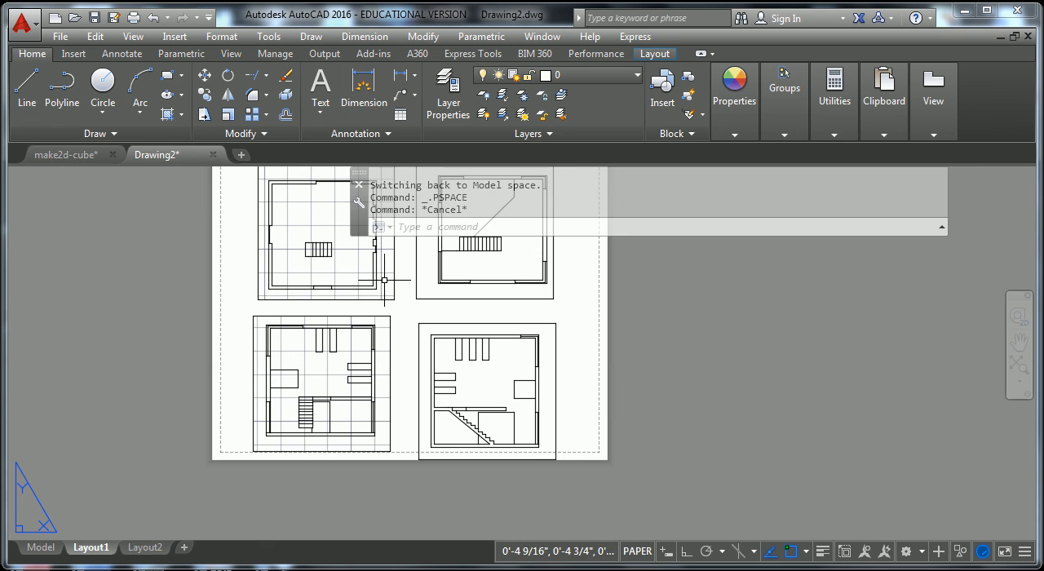
Activate the upper-left viewport and turn off its drawing grid.
click(343, 273)
double_click(344, 273)
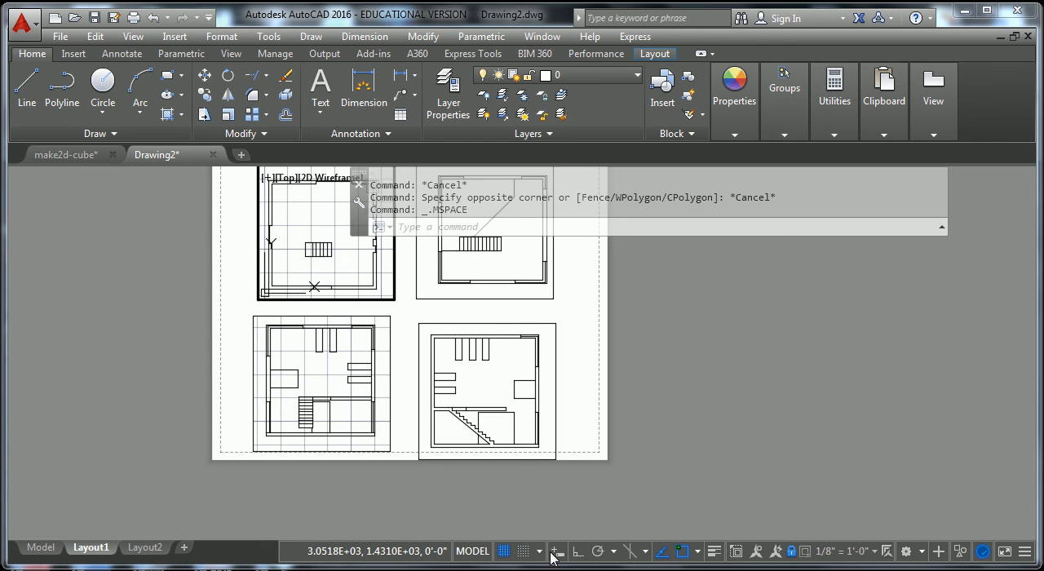
click(501, 554)
Turn off the drawing grid inside the lower-left viewport and return to paper space.
click(285, 369)
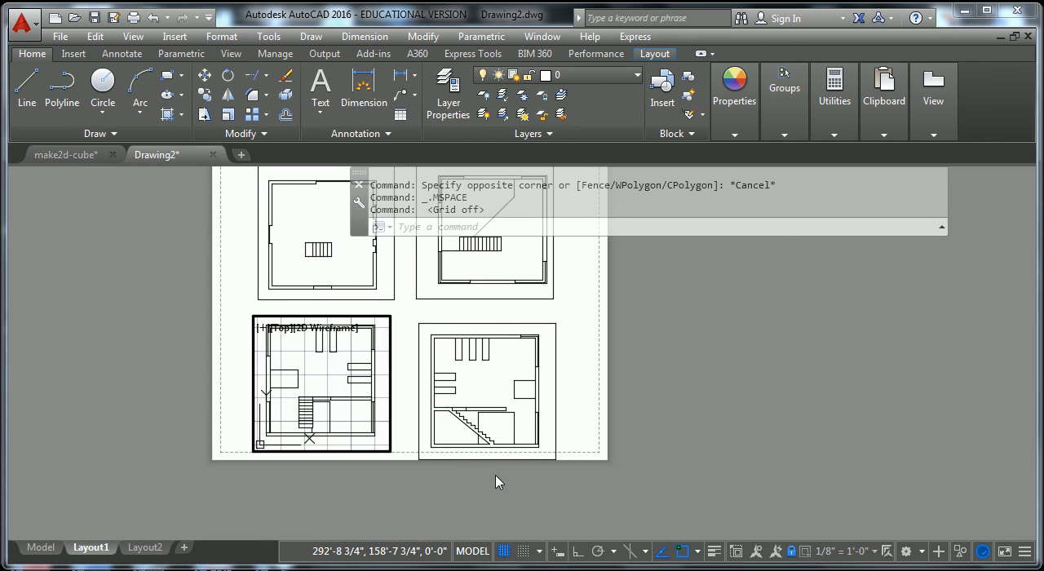
click(506, 552)
key(Escape)
key(Escape)
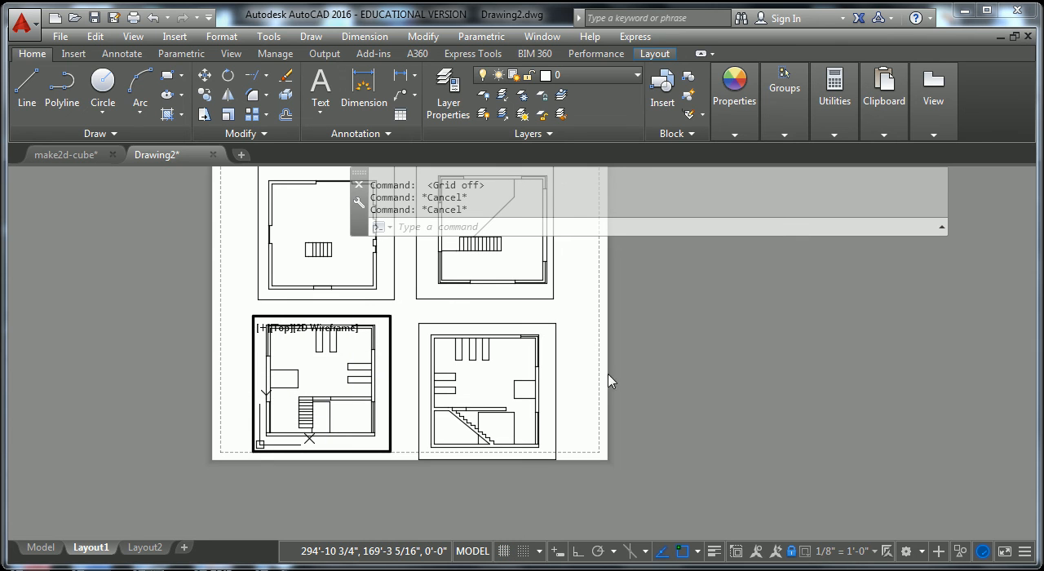
double_click(584, 369)
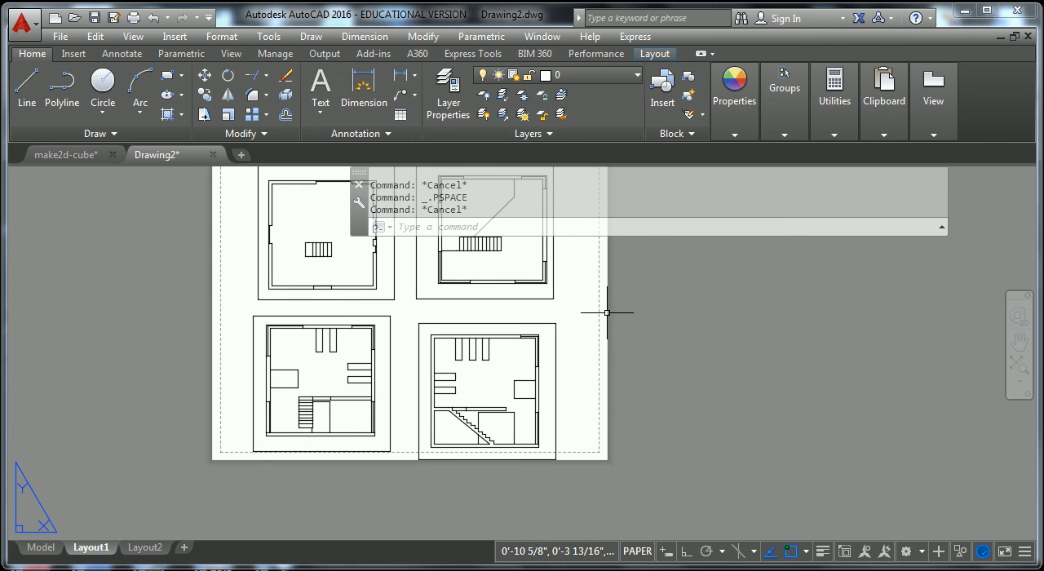